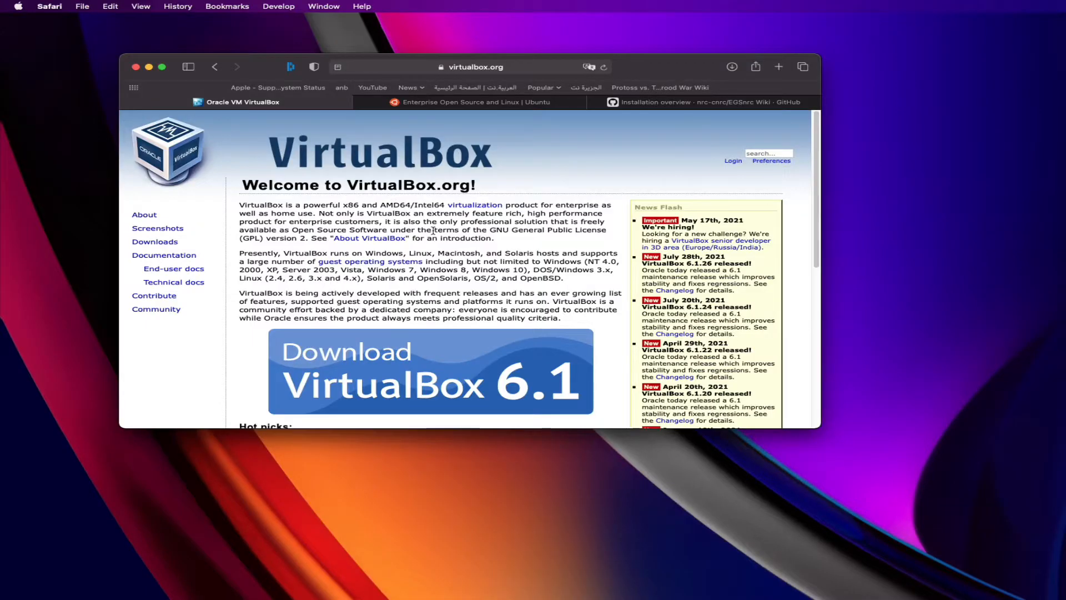
Step: Scroll the VirtualBox homepage and follow the Download VirtualBox 6.1 banner to the downloads page
scroll(434, 230, down, 2)
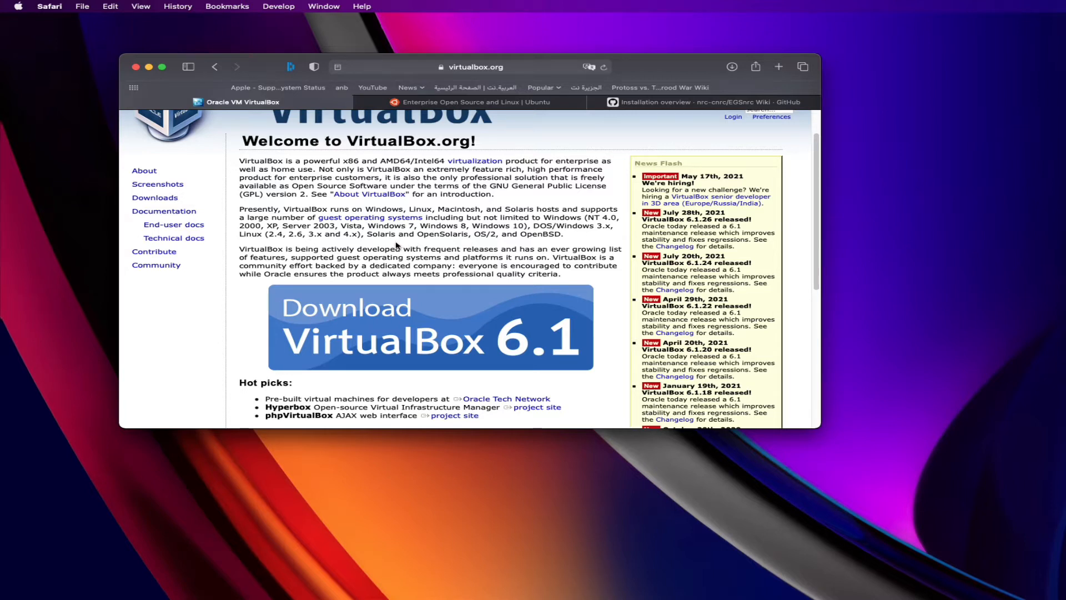
scroll(398, 247, down, 1)
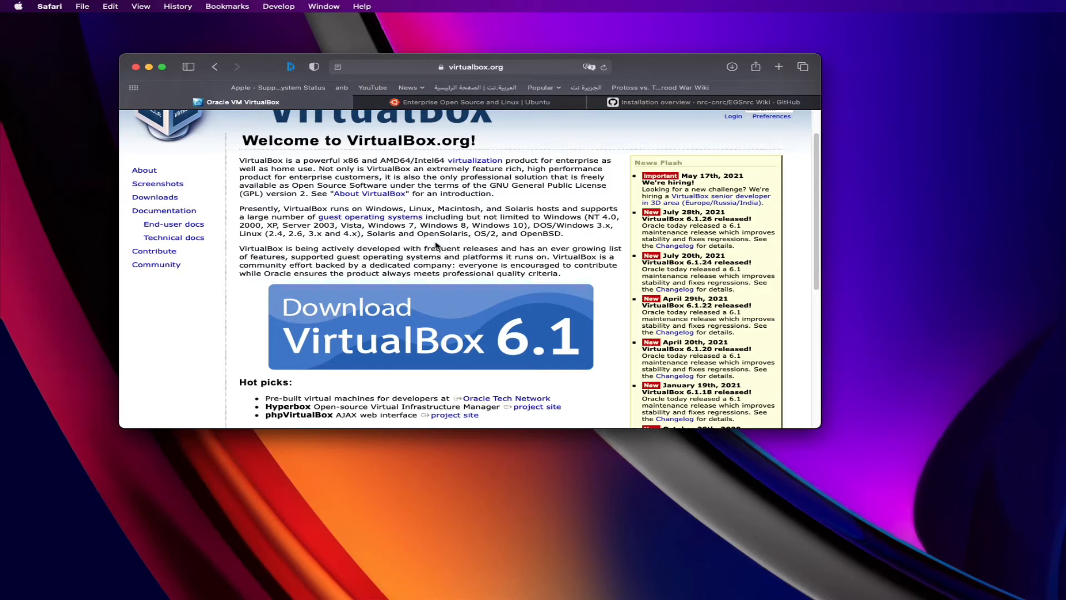
scroll(446, 240, up, 1)
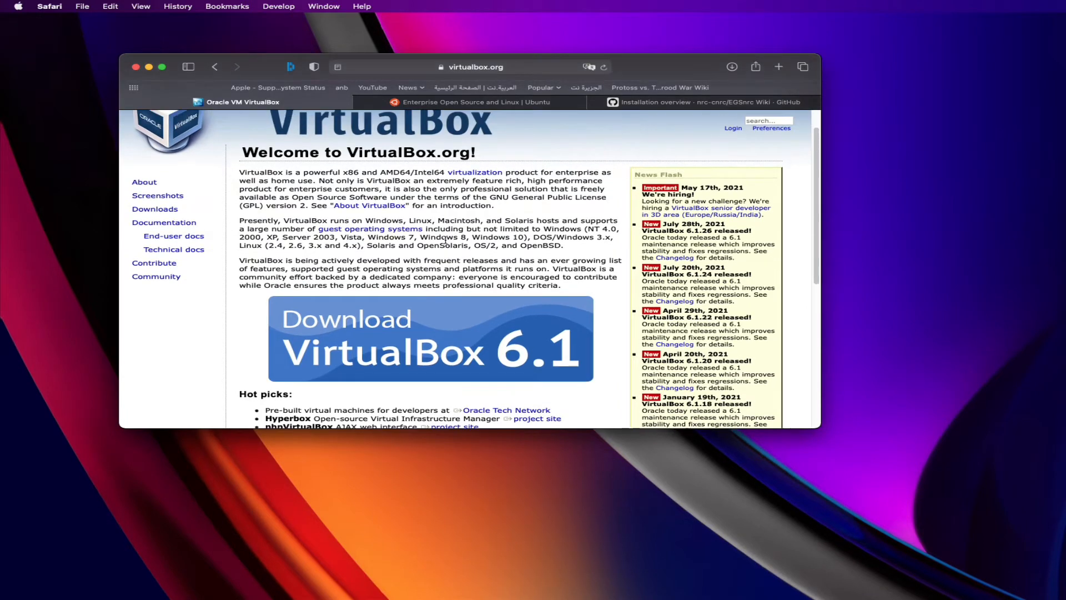
scroll(446, 240, down, 2)
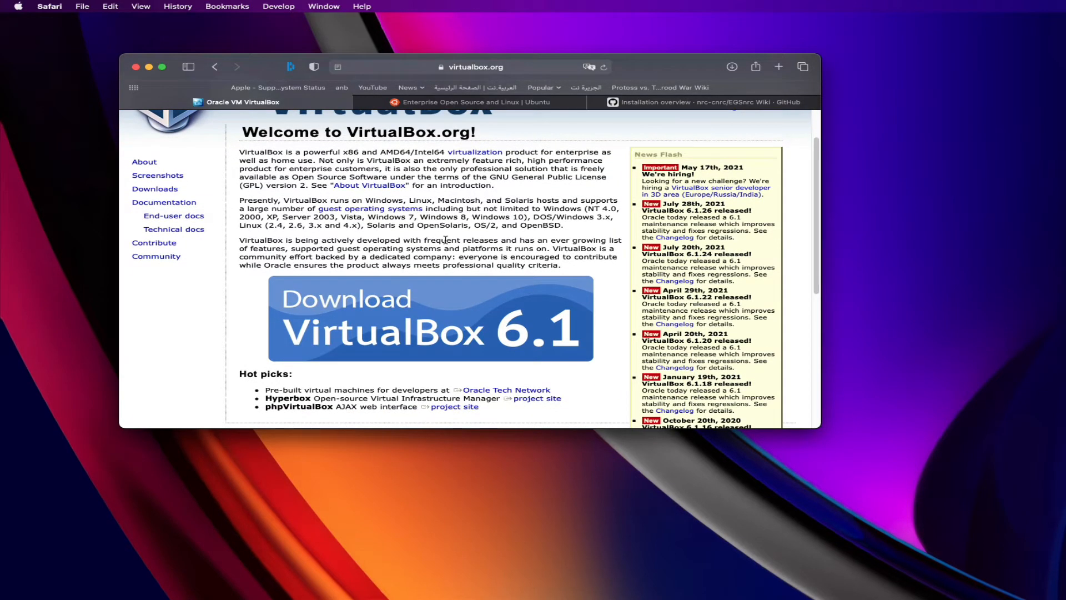
click(437, 332)
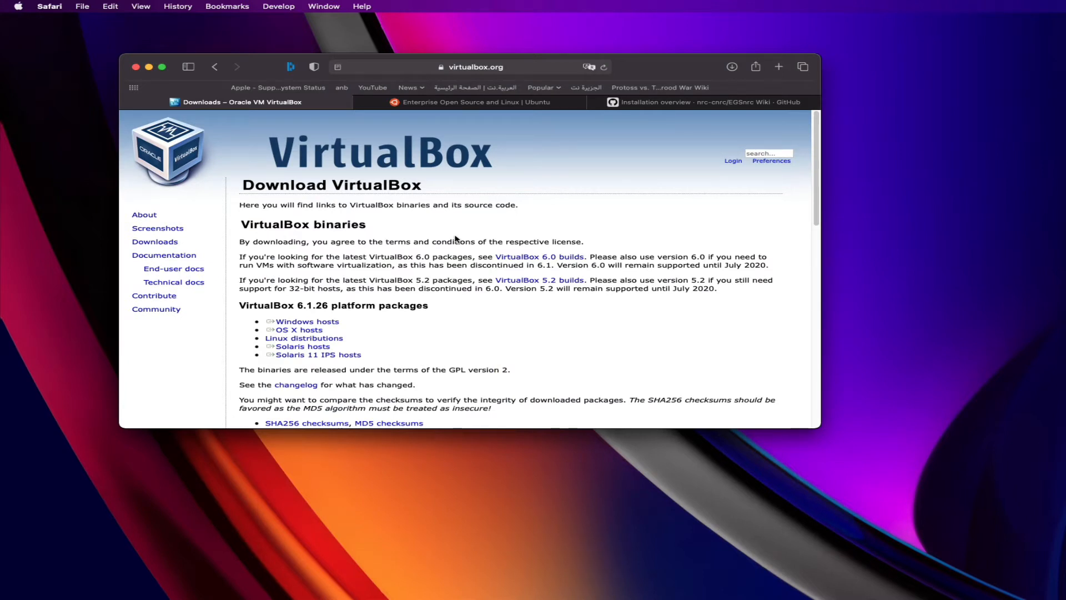
Step: Download the VirtualBox 6.1.26 OS X hosts package
click(312, 332)
click(316, 331)
Step: On the Ubuntu tab, accept all tracker settings and open the site's Download menu
click(444, 103)
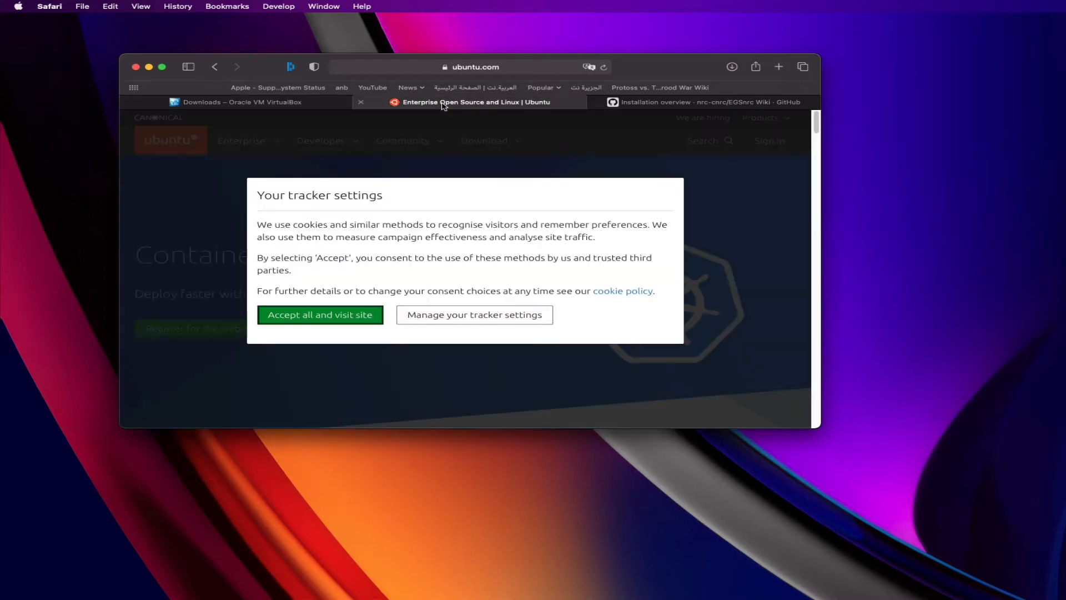
click(330, 319)
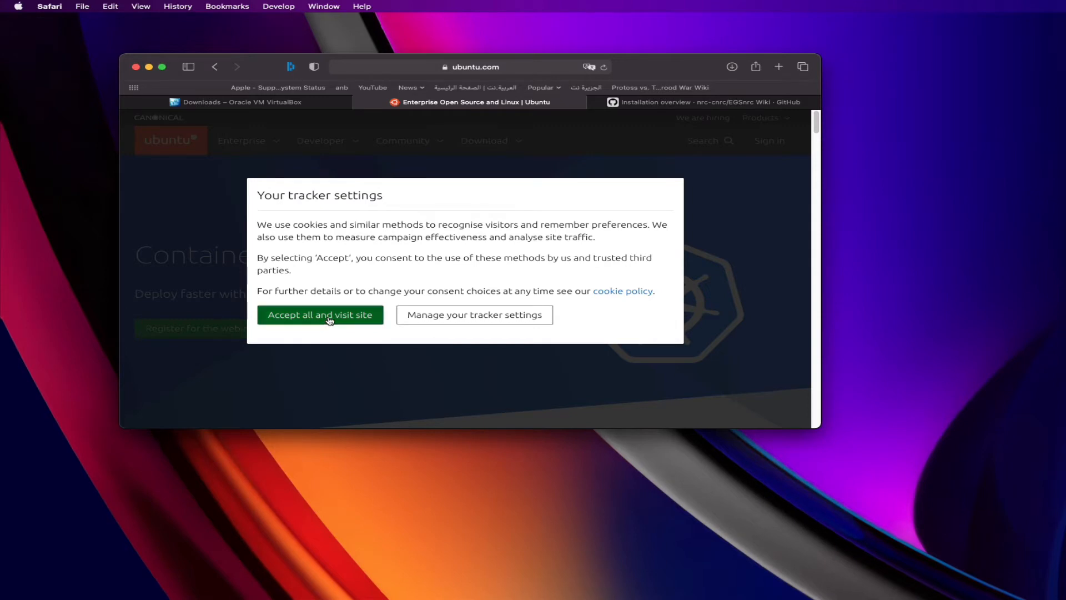
click(498, 143)
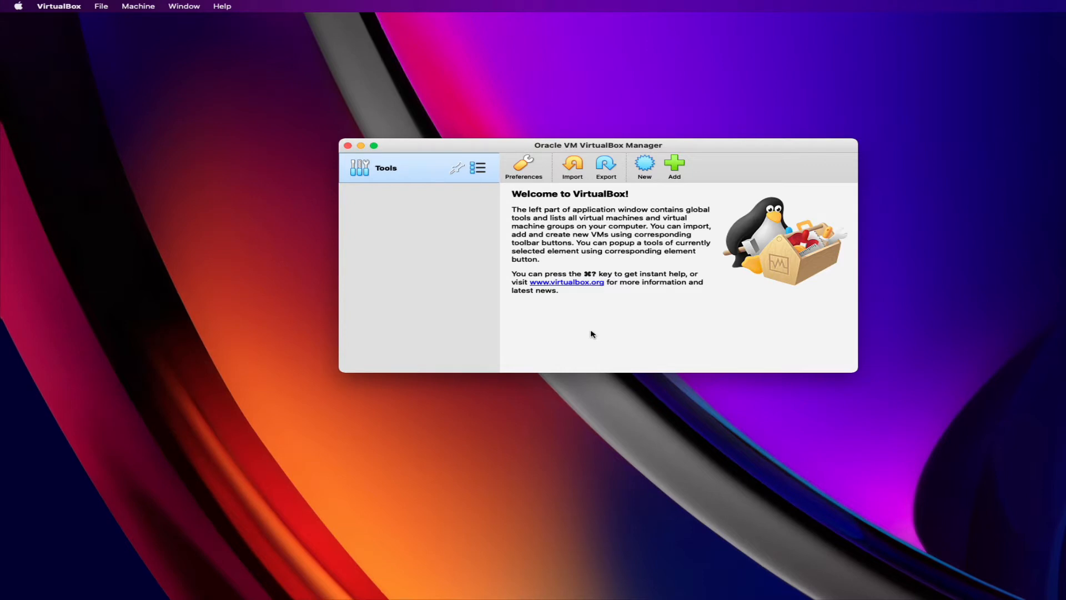
Step: Create a new machine named UBUNTU, Linux Ubuntu (64-bit), with memory raised from 1024 to 4096 MB
click(646, 165)
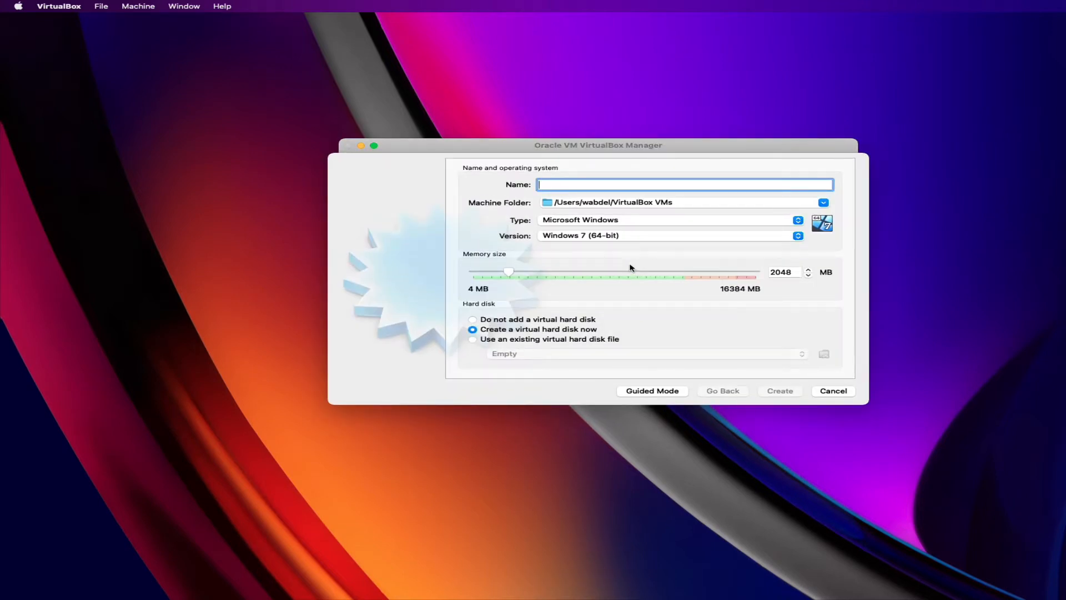
text(UB)
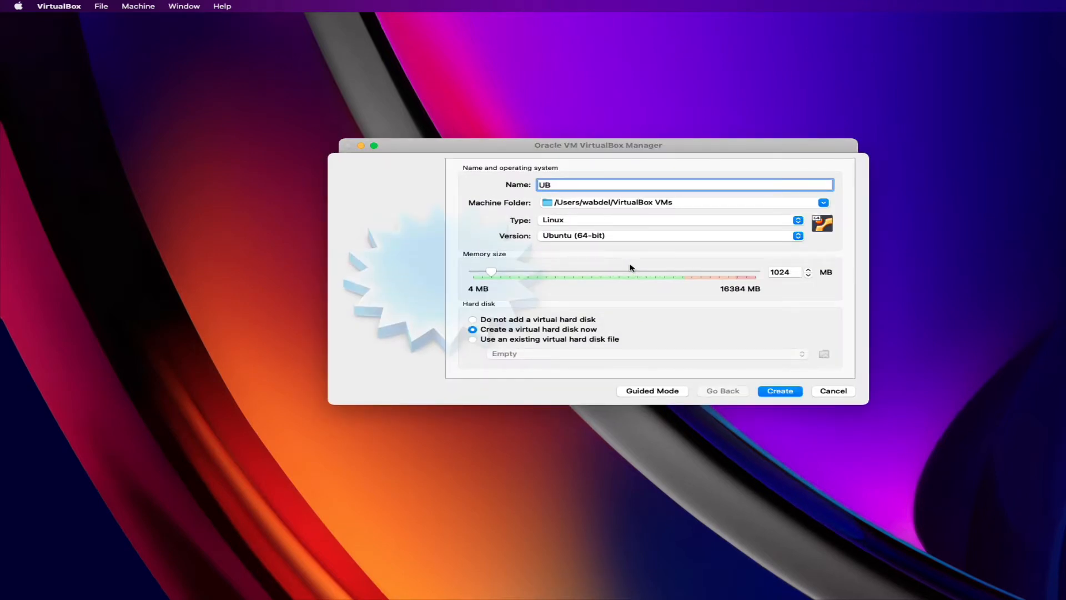
text(UNTU)
click(774, 271)
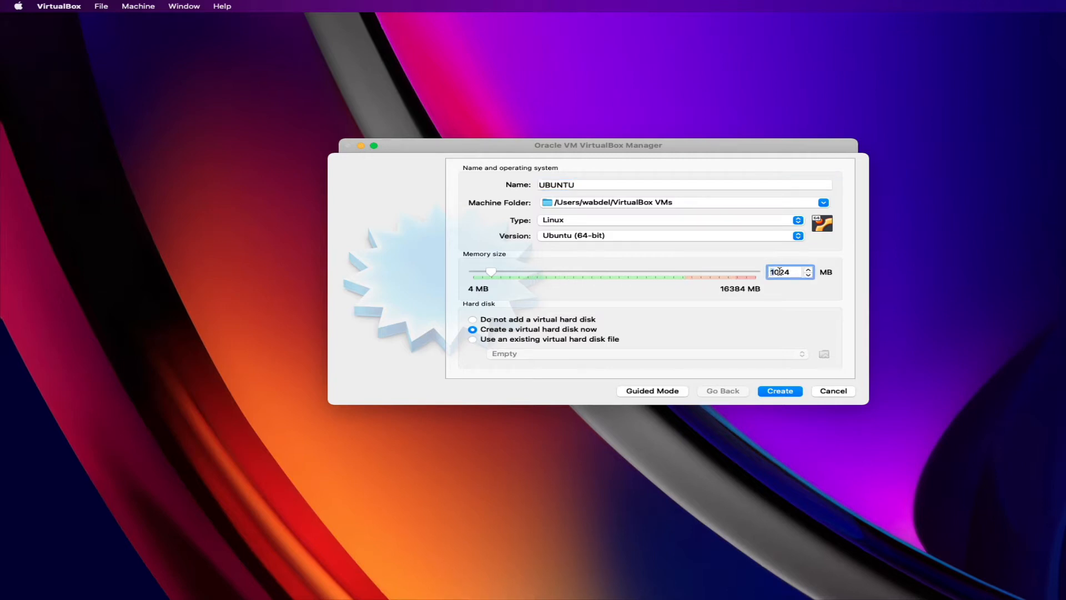
drag(793, 271, 732, 270)
text(4096)
click(780, 391)
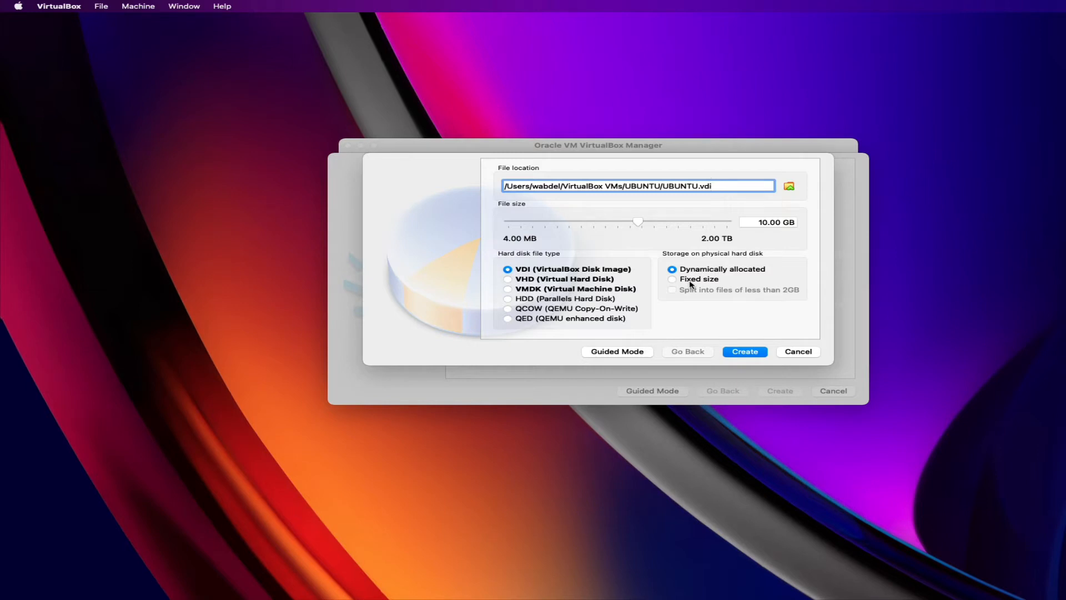
Step: Accept the 10.00 GB dynamically allocated UBUNTU.vdi disk defaults and create it
click(746, 352)
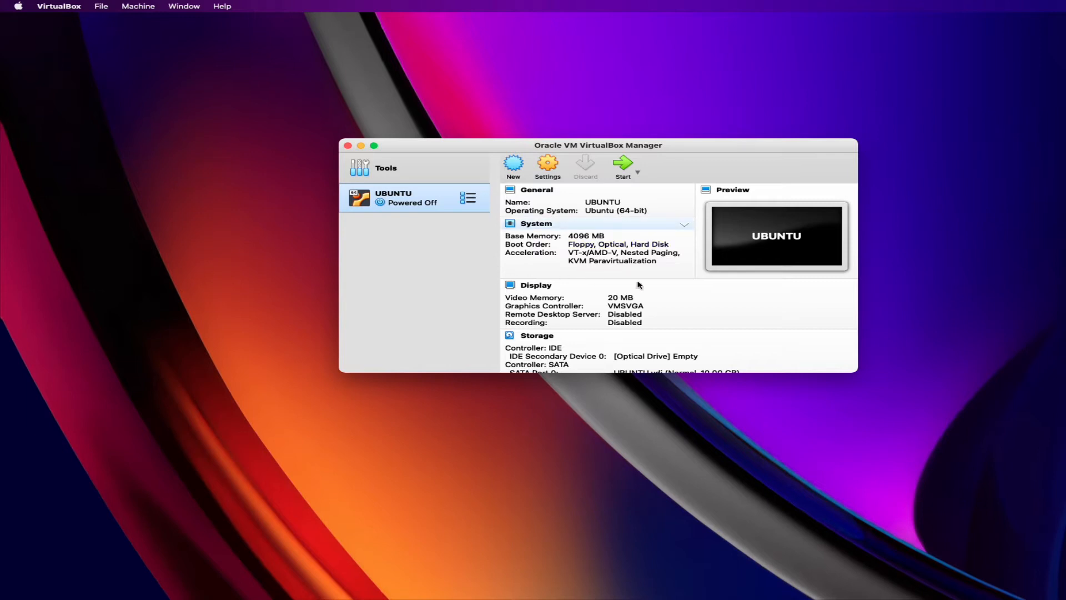
scroll(681, 304, down, 3)
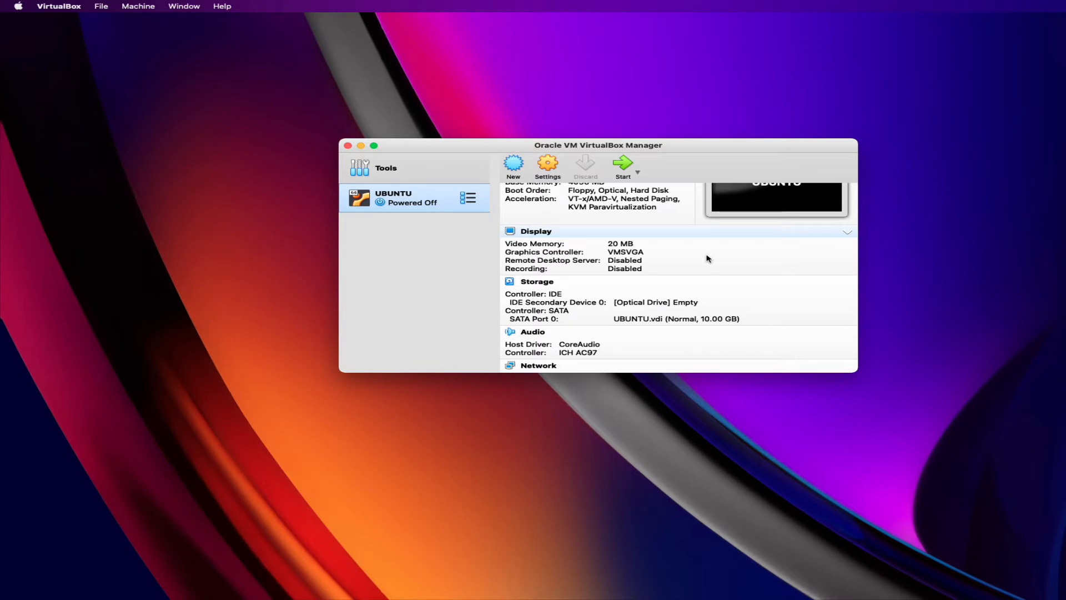
scroll(709, 259, down, 1)
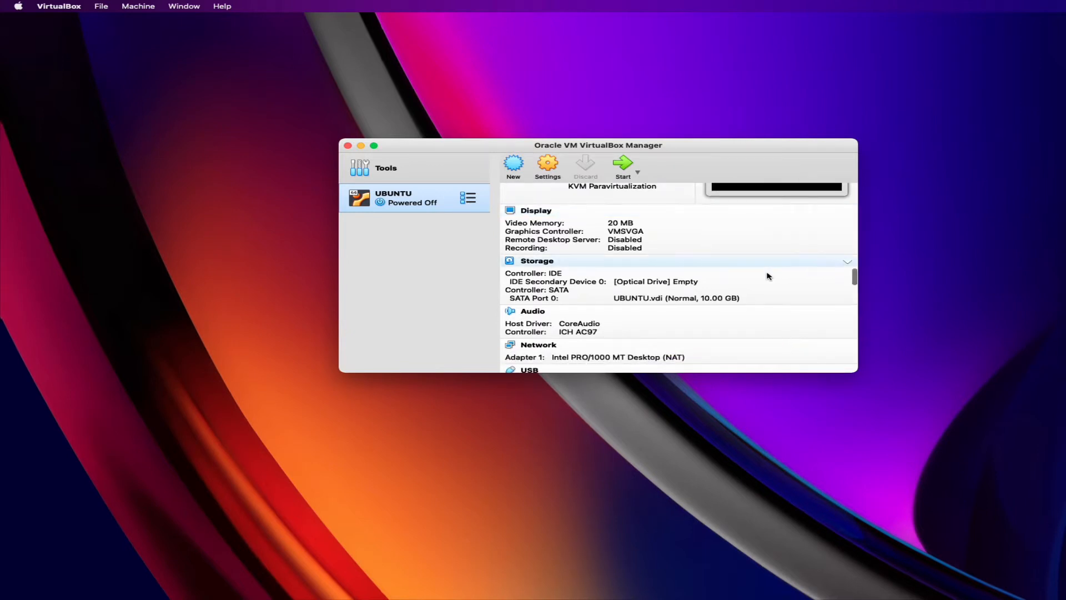
scroll(769, 276, down, 1)
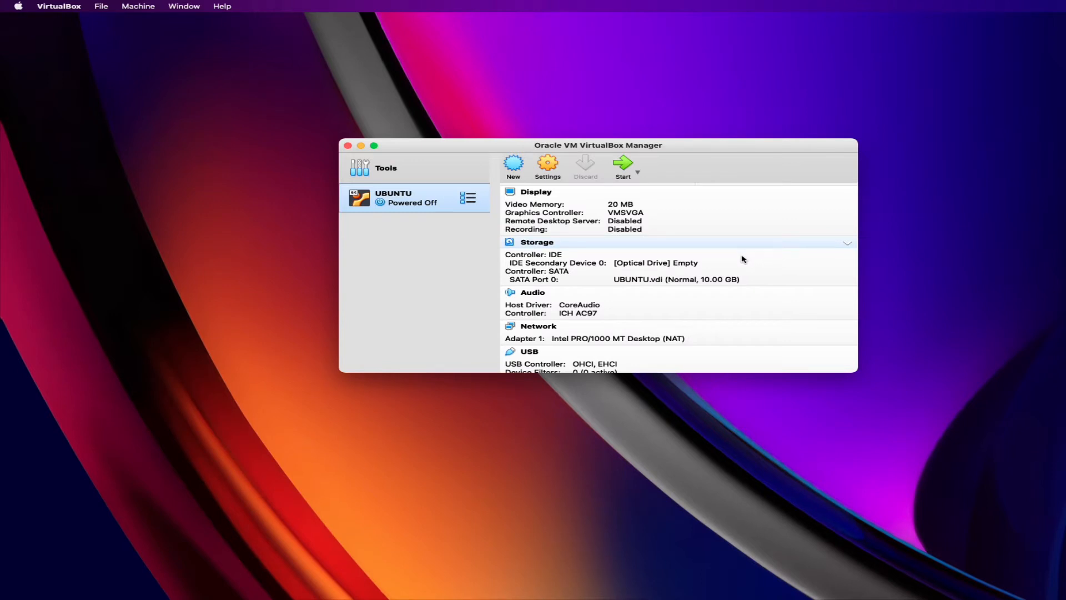
Step: Insert ubuntu-20.04.3-desktop-amd64.iso into the optical drive and start the UBUNTU machine
click(666, 265)
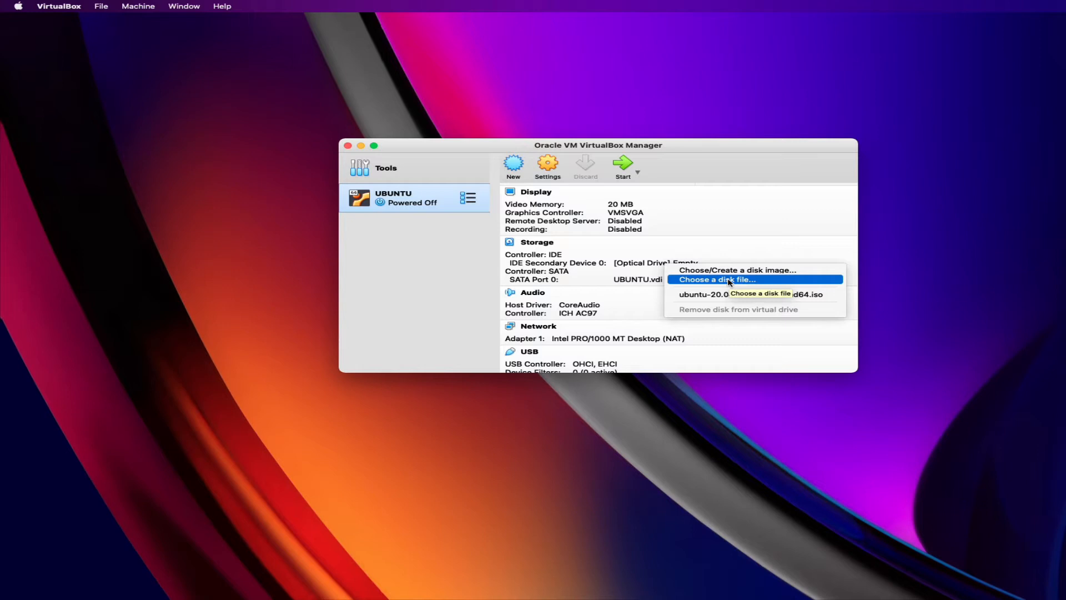
click(727, 295)
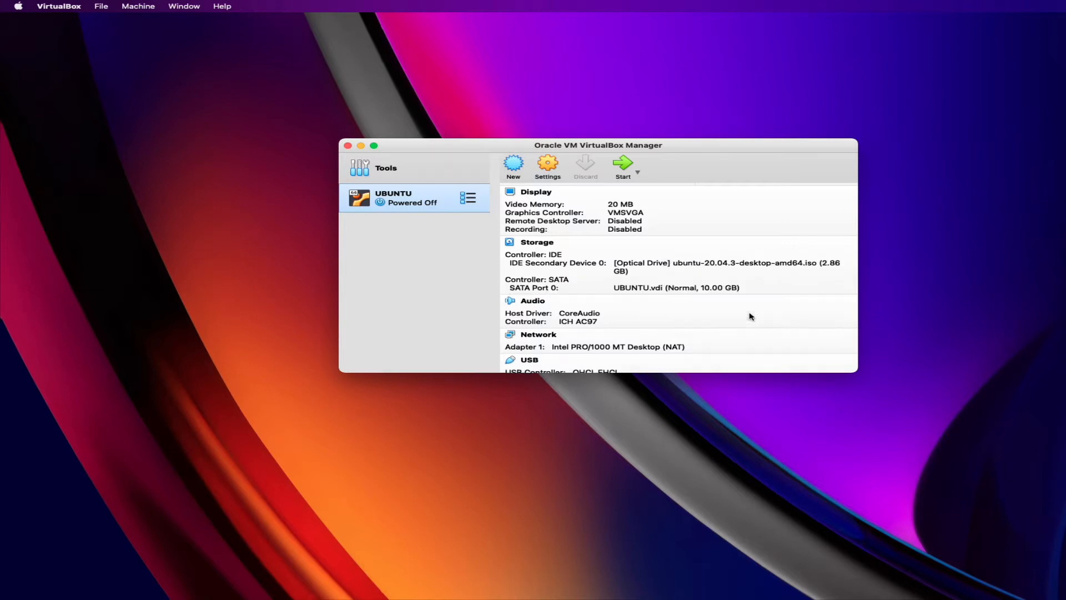
click(624, 166)
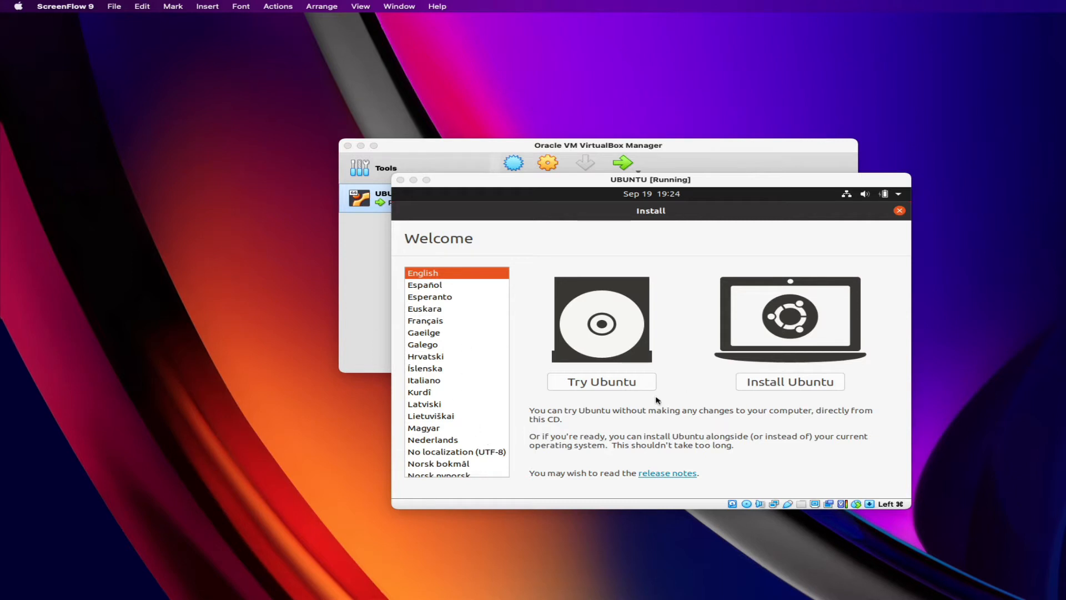
Step: Choose Install Ubuntu, keep the English (US) keyboard, and select Minimal installation
click(798, 383)
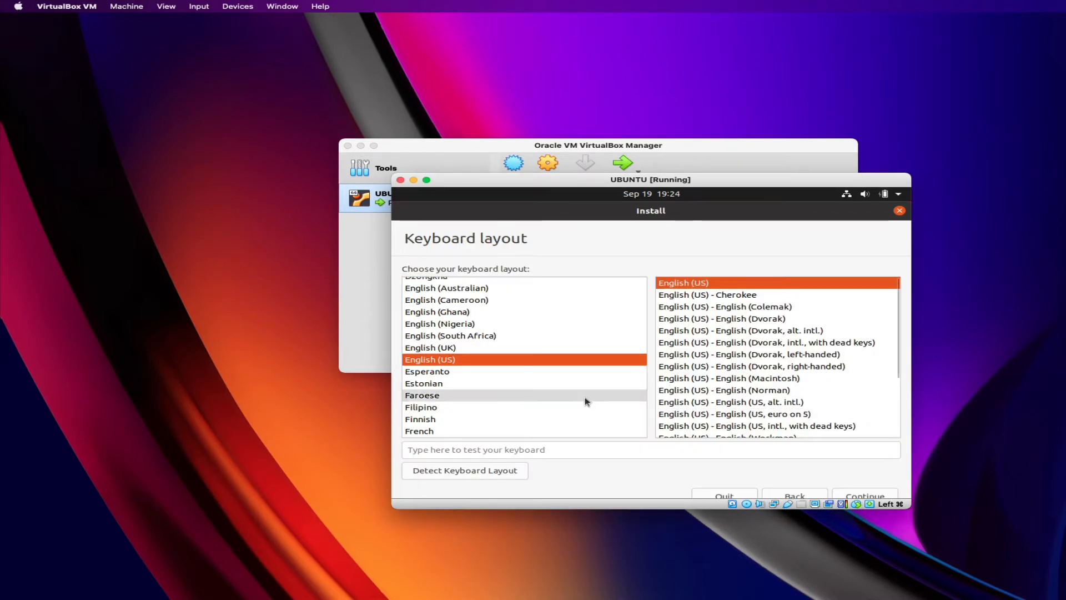
click(865, 496)
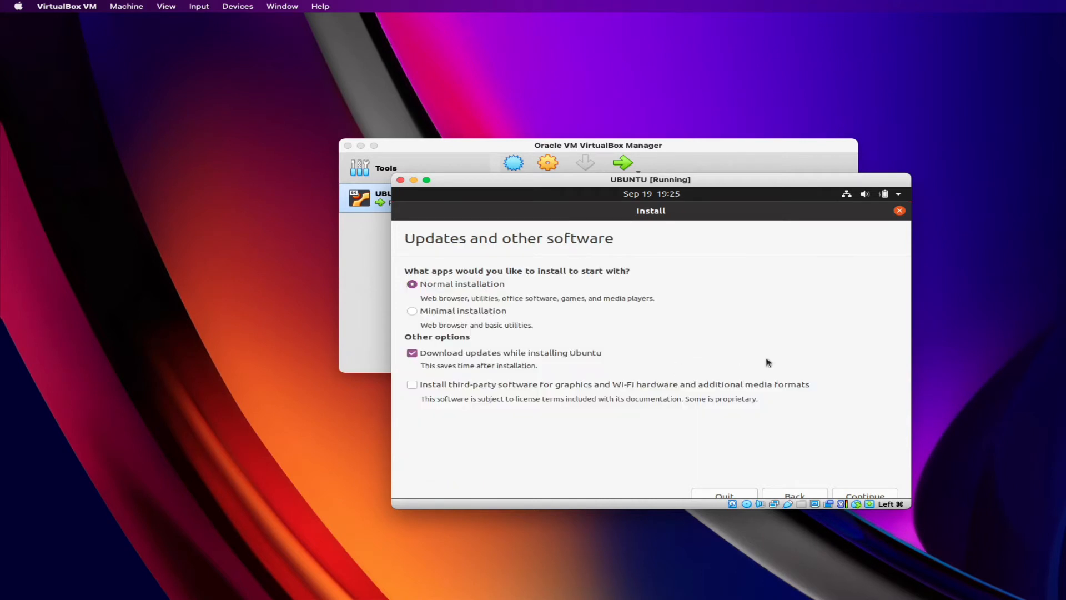
click(413, 312)
click(864, 496)
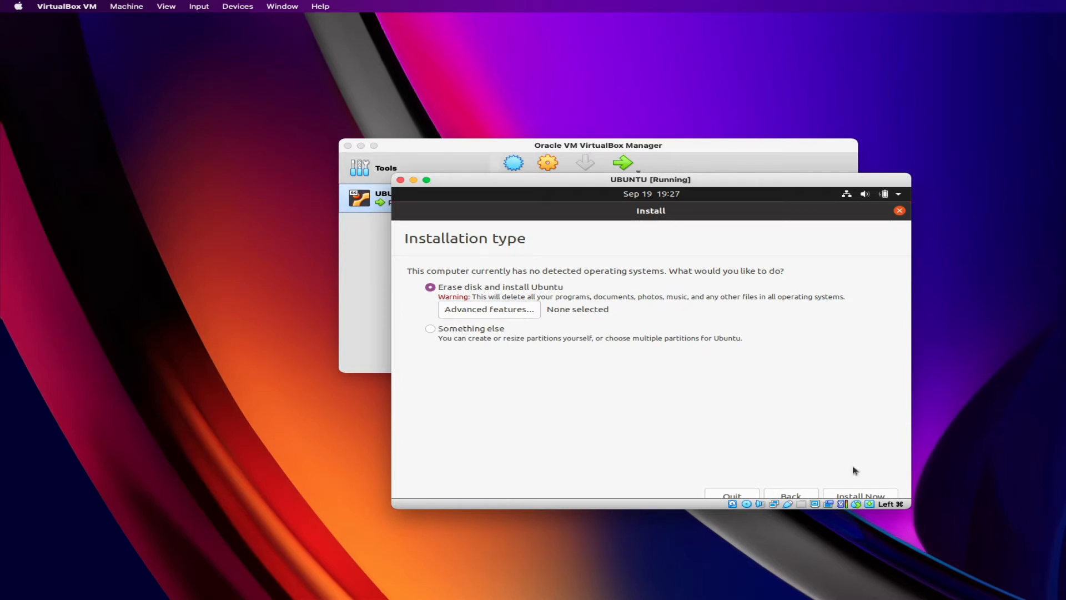
Step: Install Now with Erase disk, confirm writing the disk changes, and keep Riyadh as location
click(859, 497)
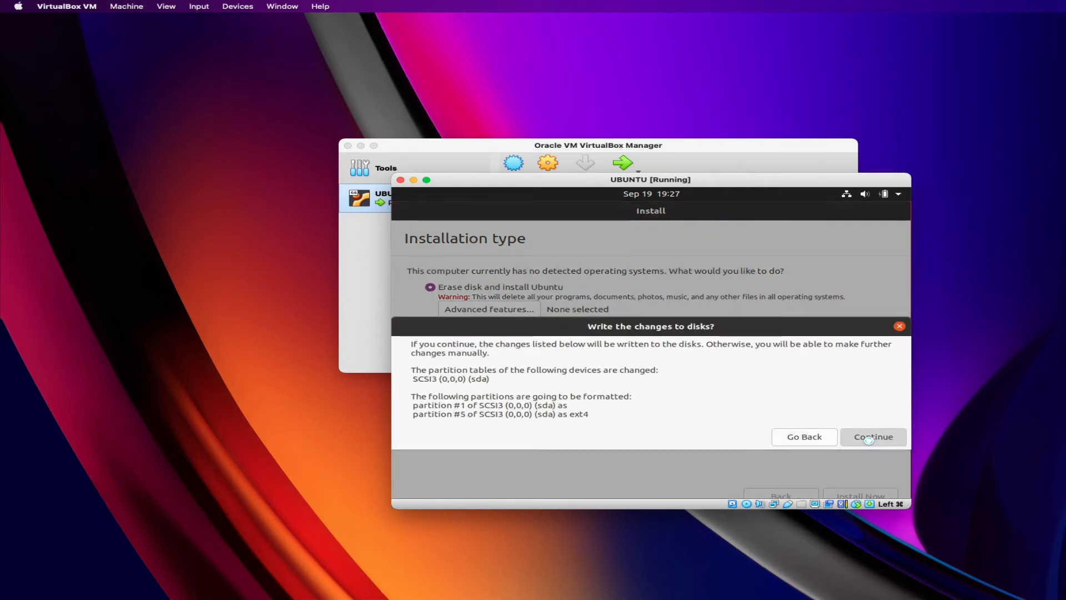
click(872, 436)
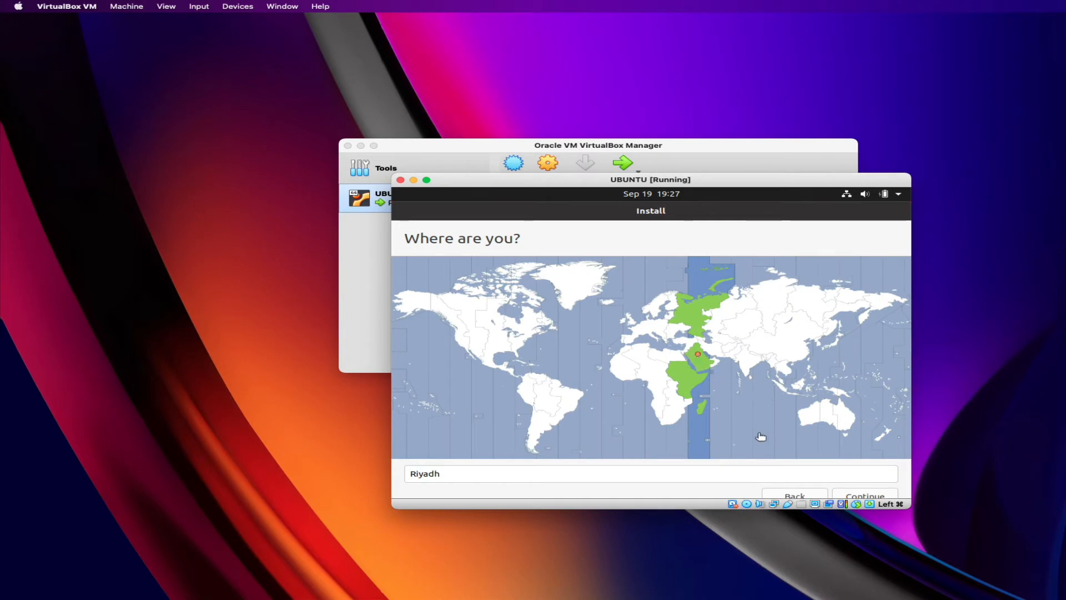
click(870, 495)
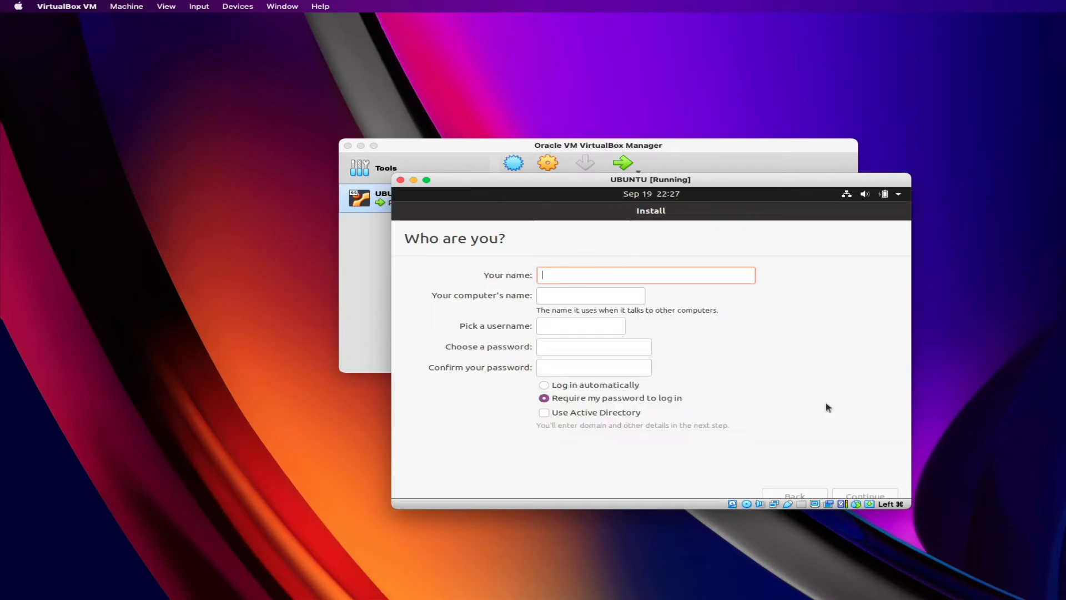
Step: Enter the user's full name and replace the suggested username with a shorter one
text(Wamied)
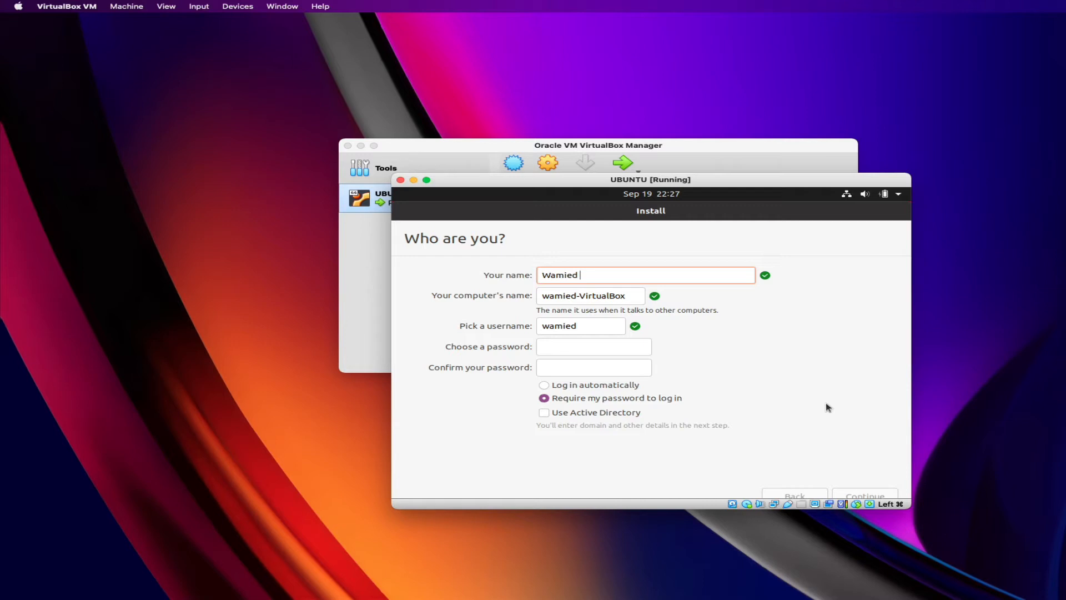
text(Abdel-Rahman)
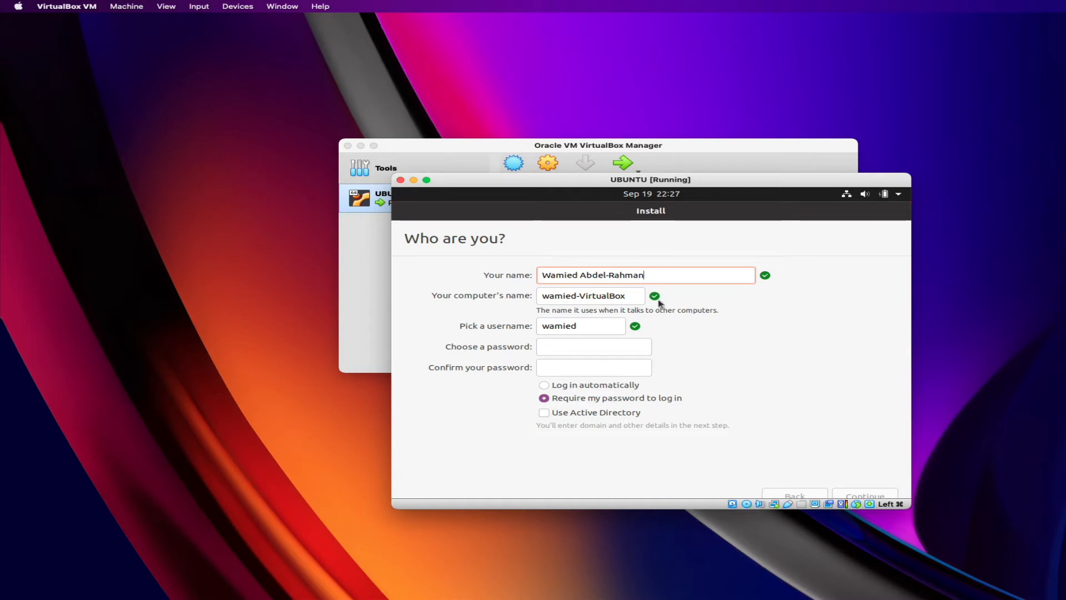
double_click(585, 326)
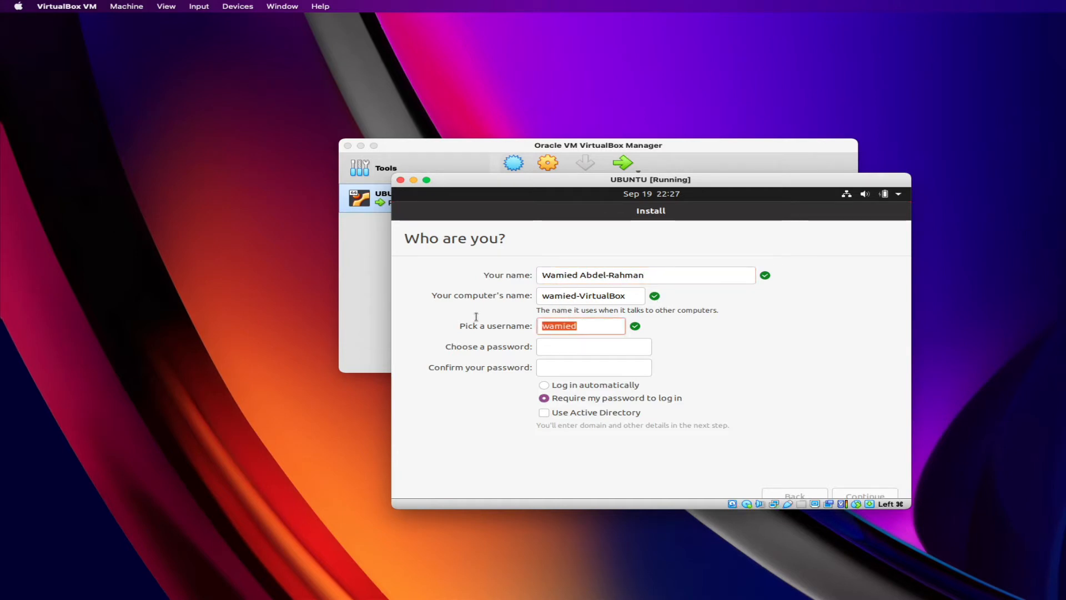
text(wabdel)
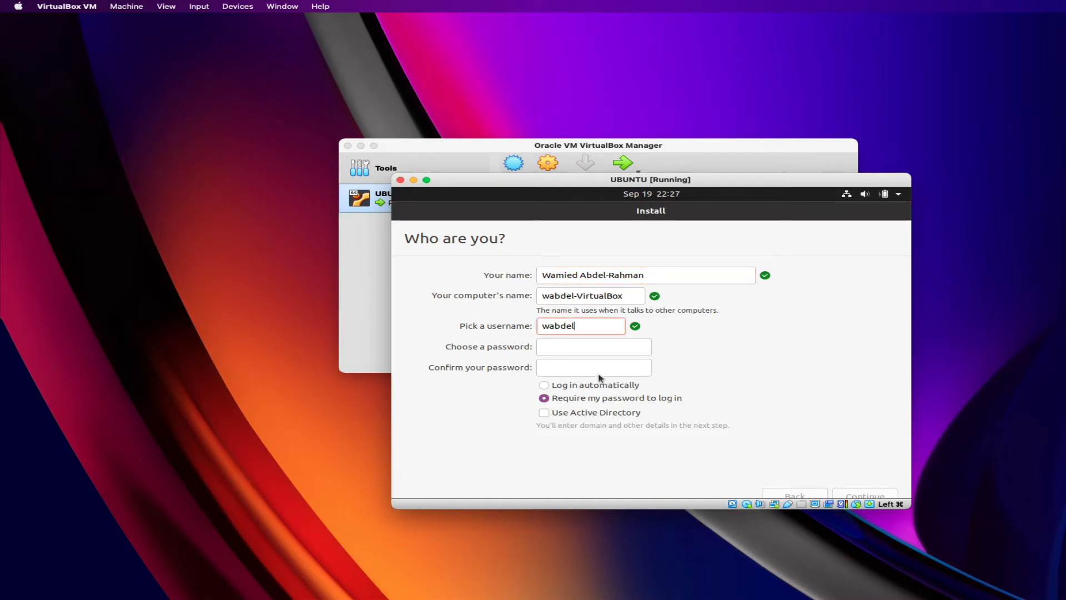
Step: Set and confirm the account password, enable automatic login, and begin installation
click(560, 349)
text(•••••)
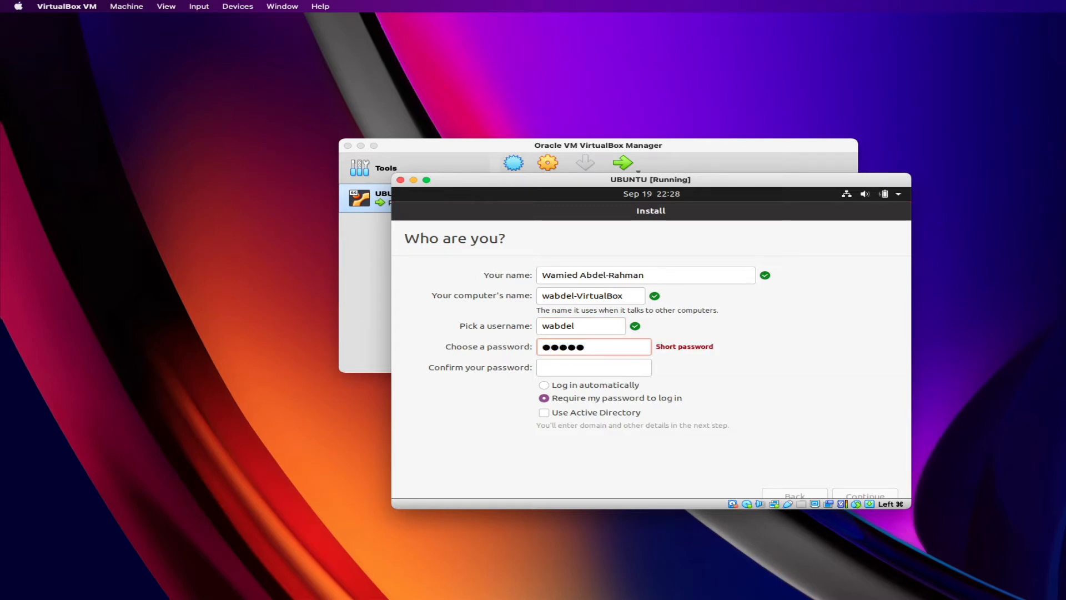
text(••••)
key(Tab)
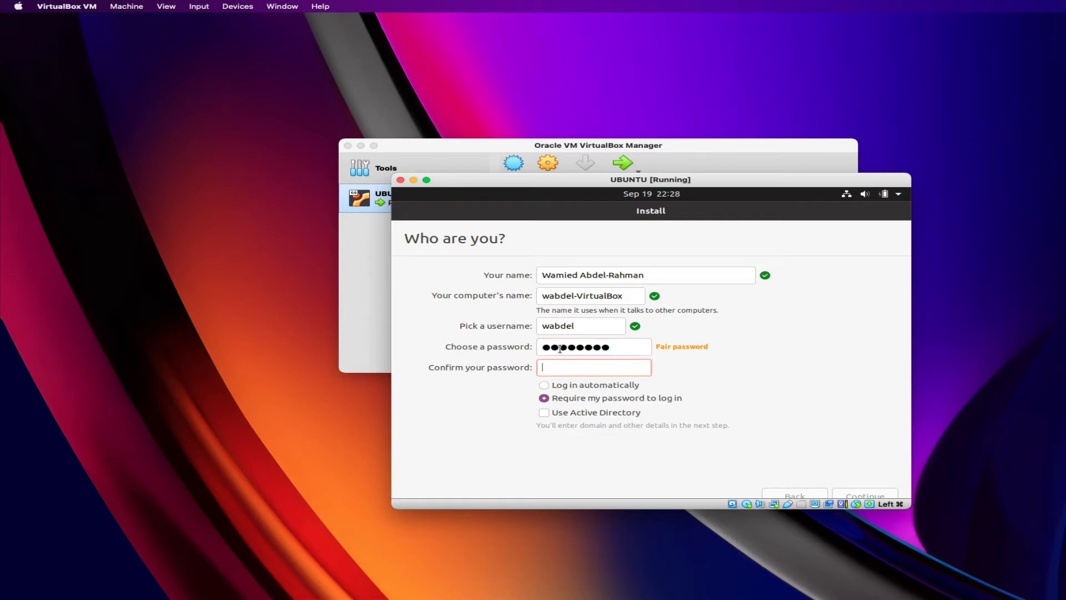
text(•••••••••)
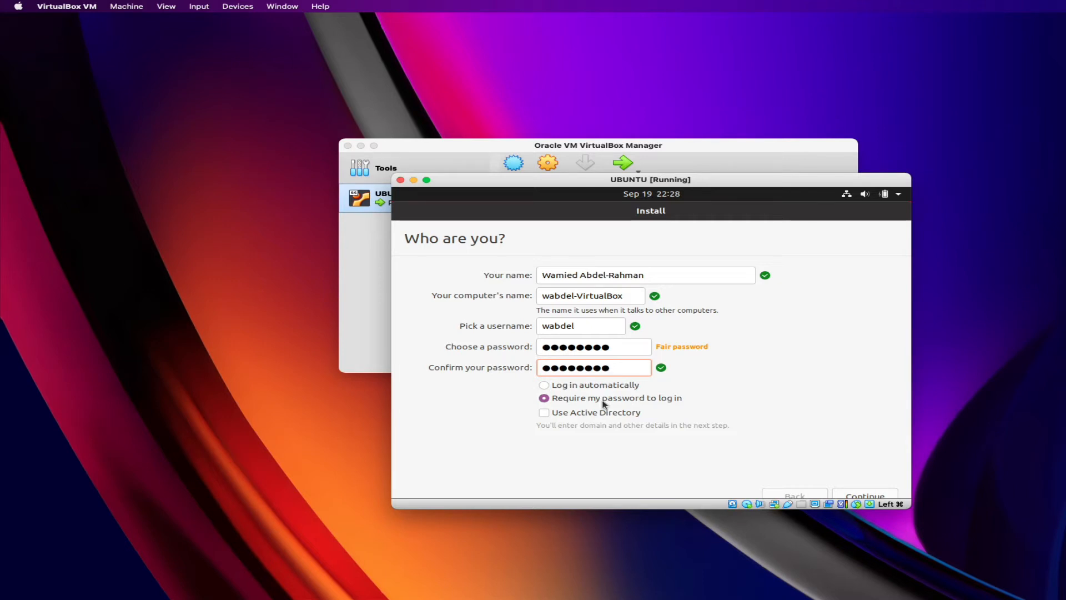
click(550, 387)
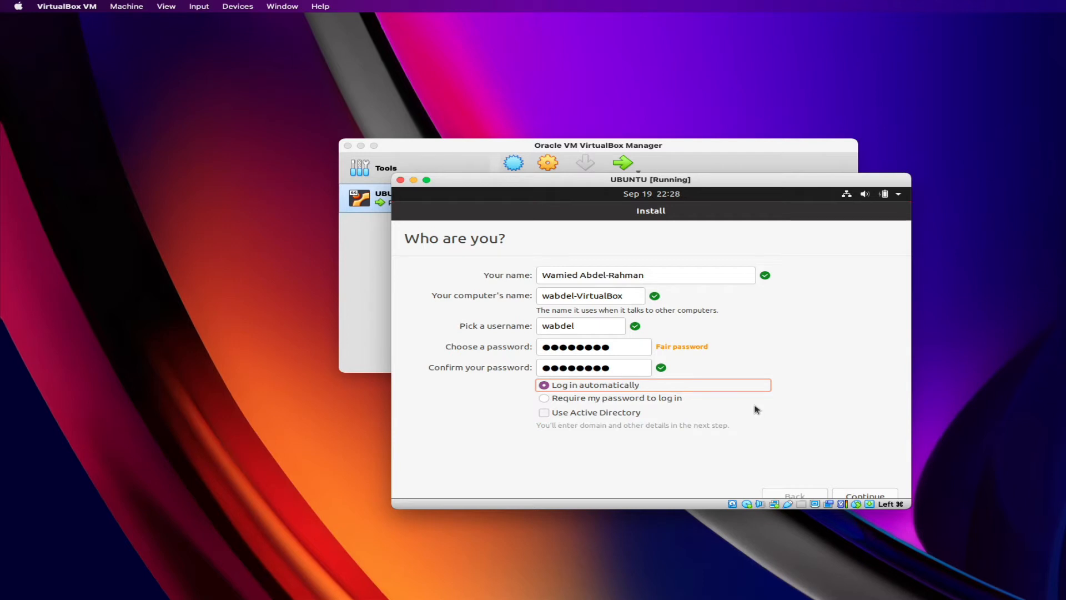
click(865, 496)
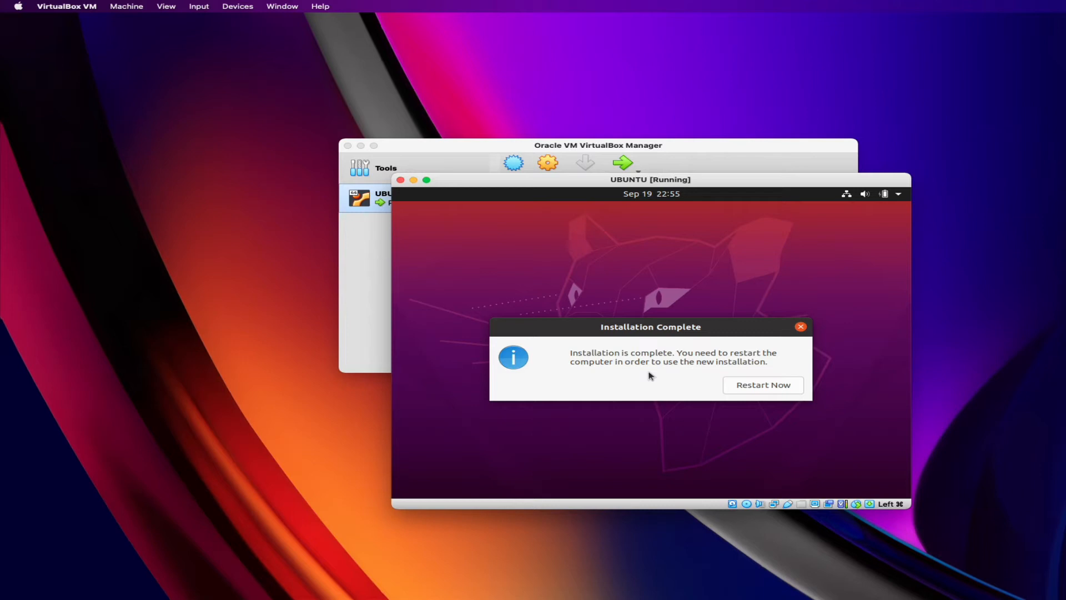
Step: Restart the guest after confirming the optical drive no longer holds the install disc
click(753, 386)
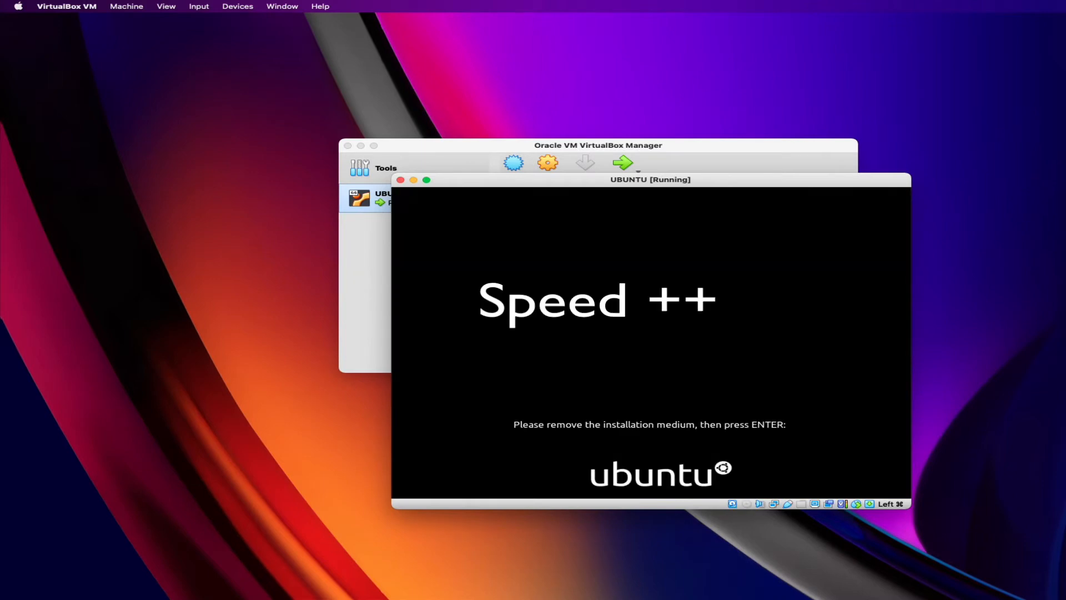
click(512, 149)
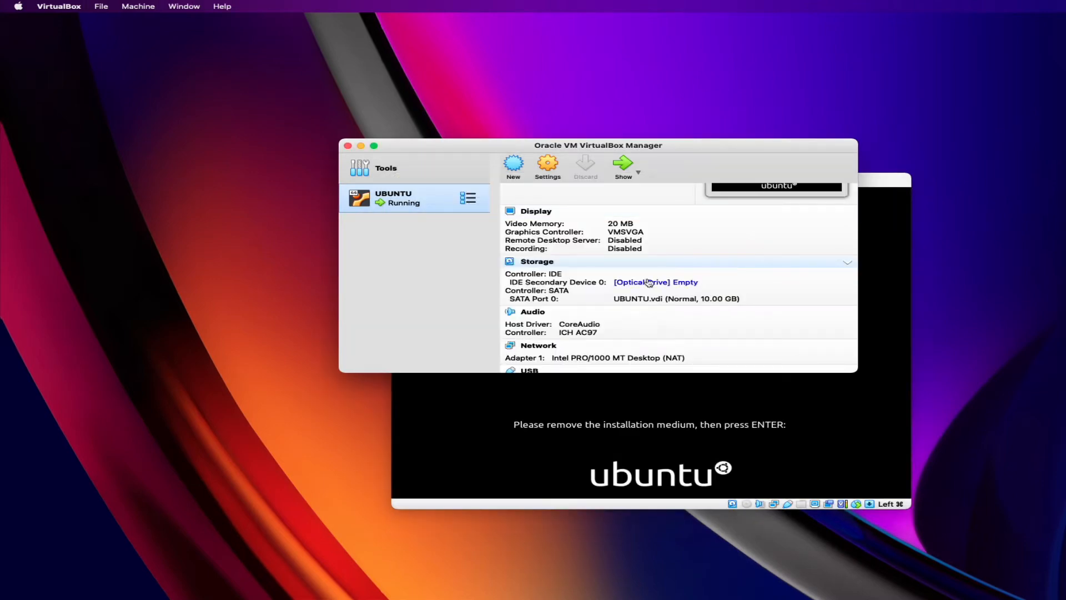
click(728, 407)
key(Return)
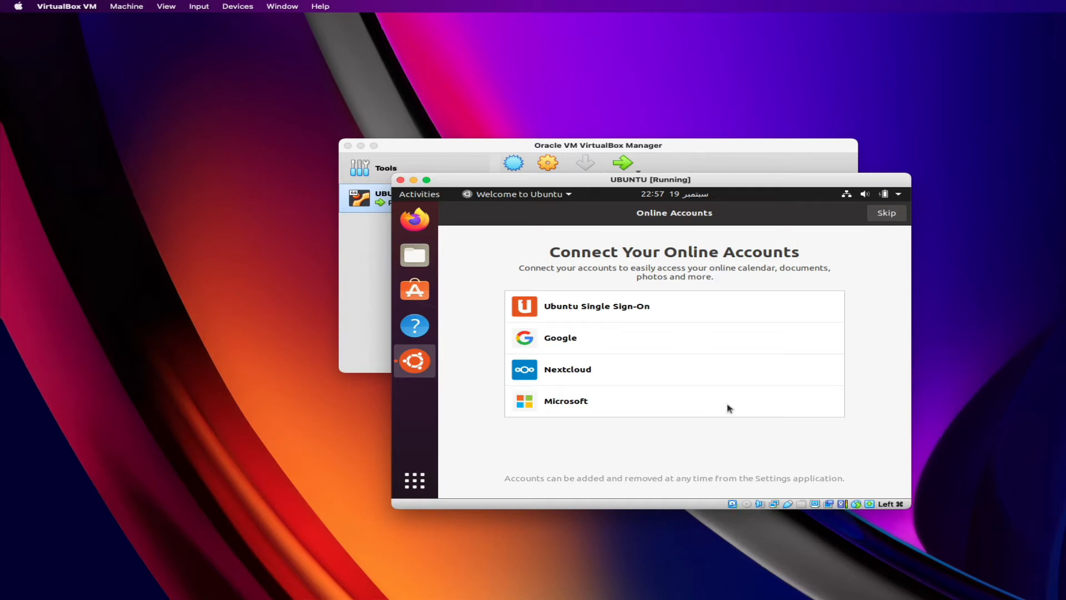
Step: Skip online accounts, pass Livepatch, system info and privacy pages, then show Applications
click(888, 218)
click(886, 216)
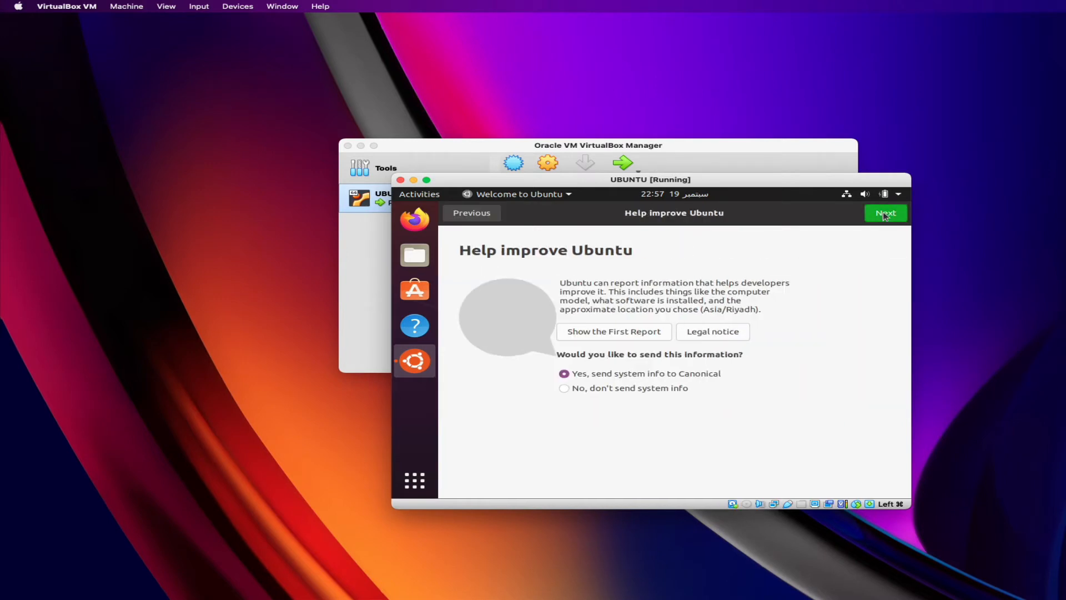
click(885, 215)
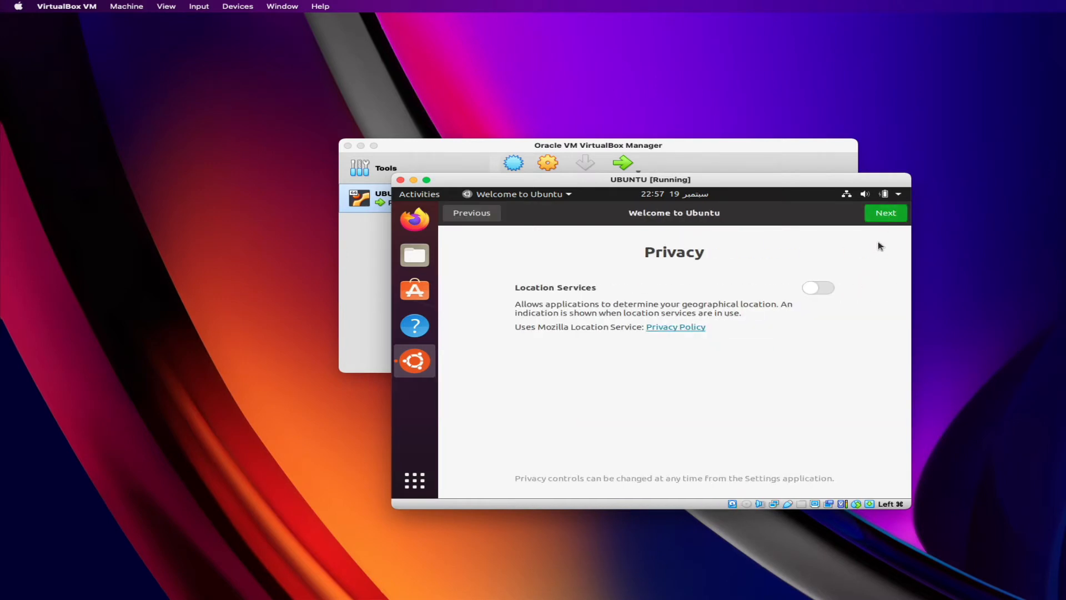
click(885, 216)
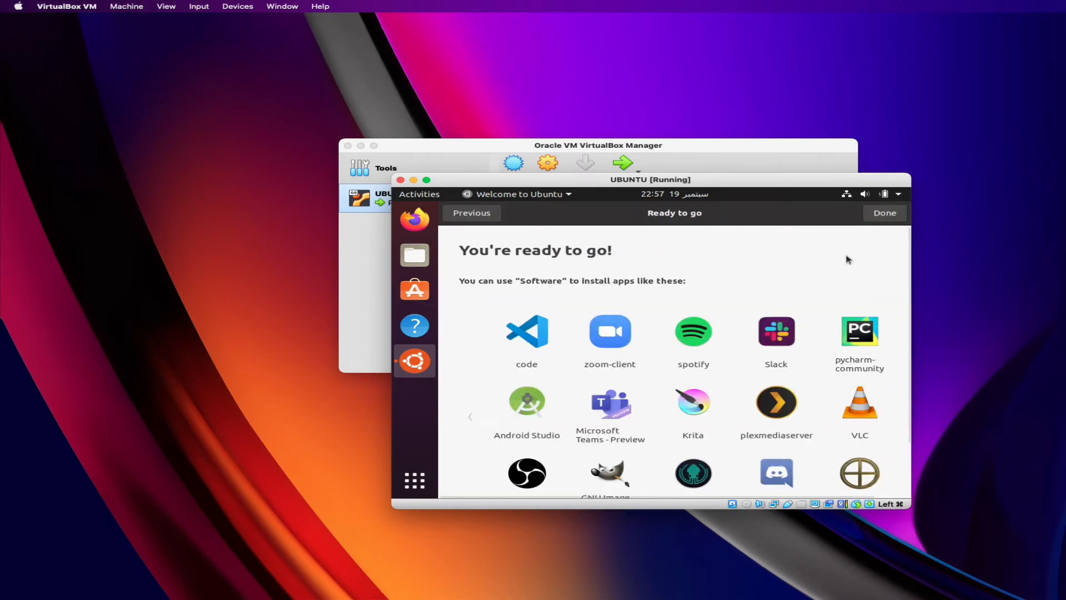
click(884, 213)
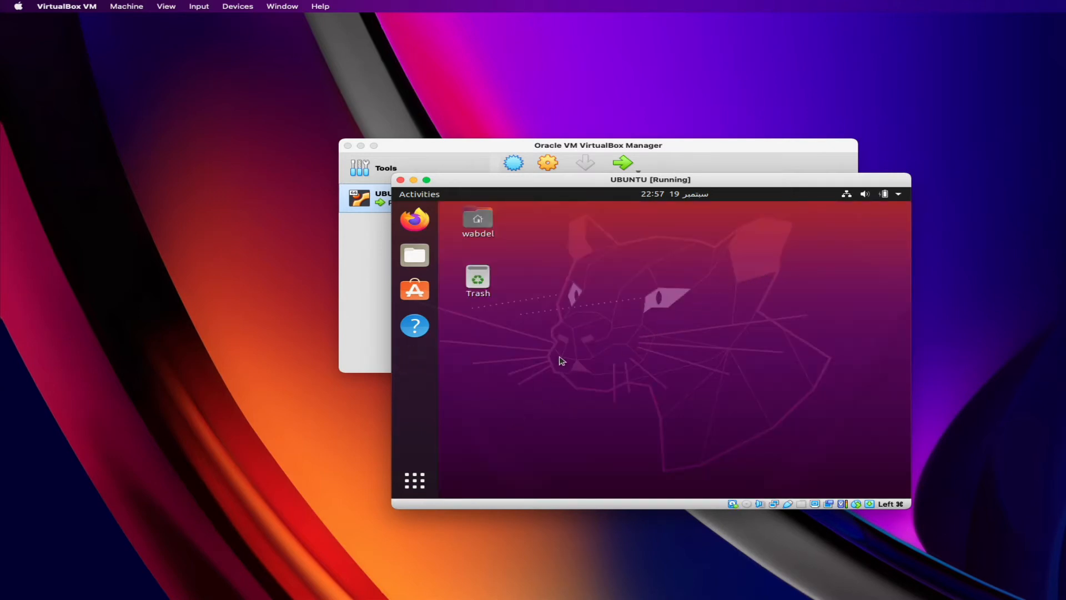
click(418, 484)
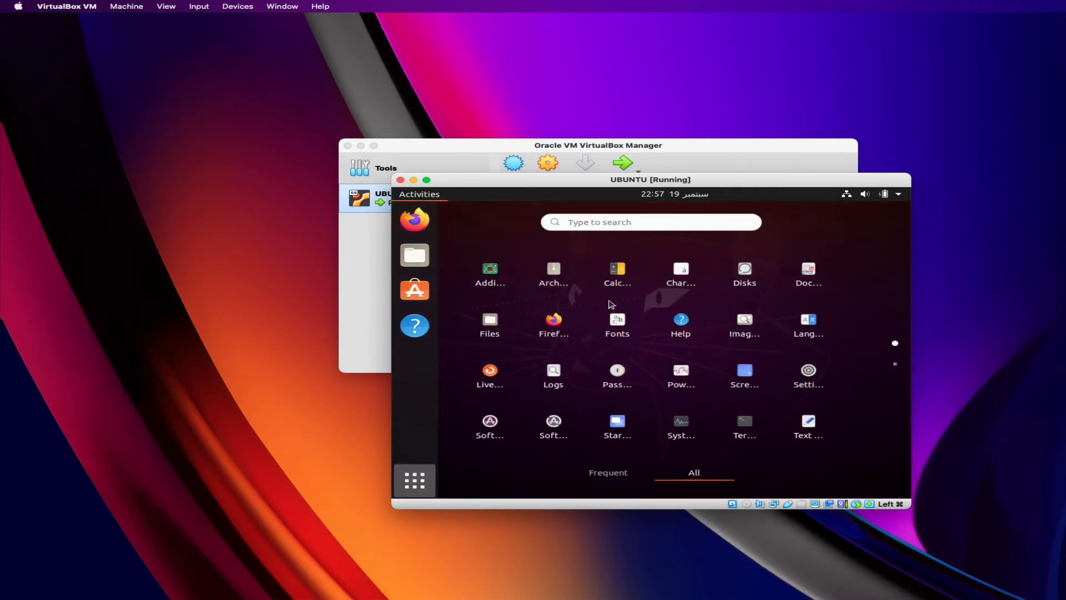
Step: In Settings > Region & Language, set Formats to Canada, then close Settings
click(617, 222)
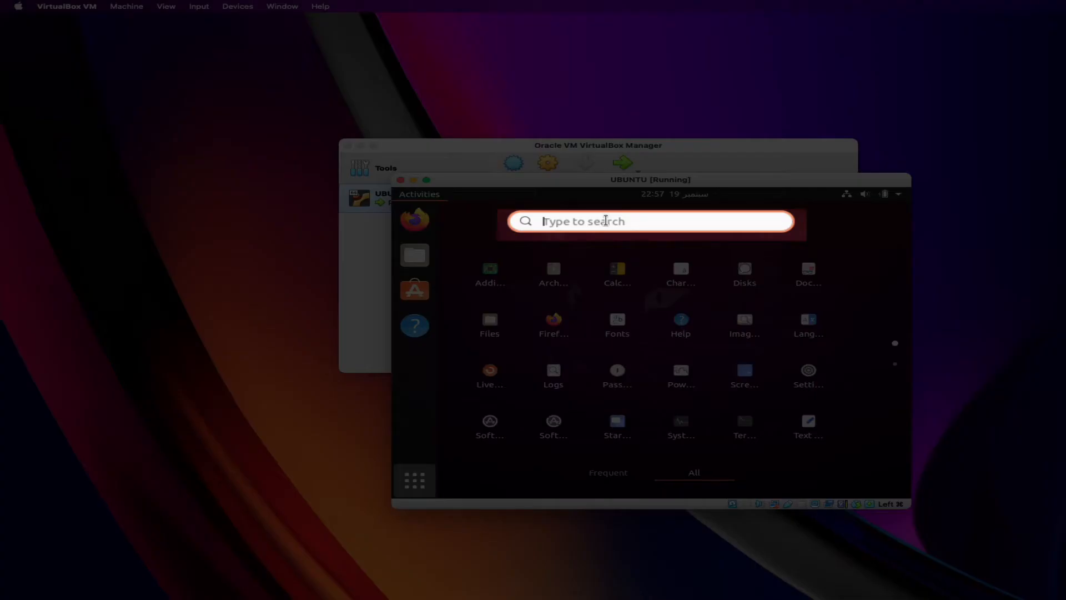
text(settings)
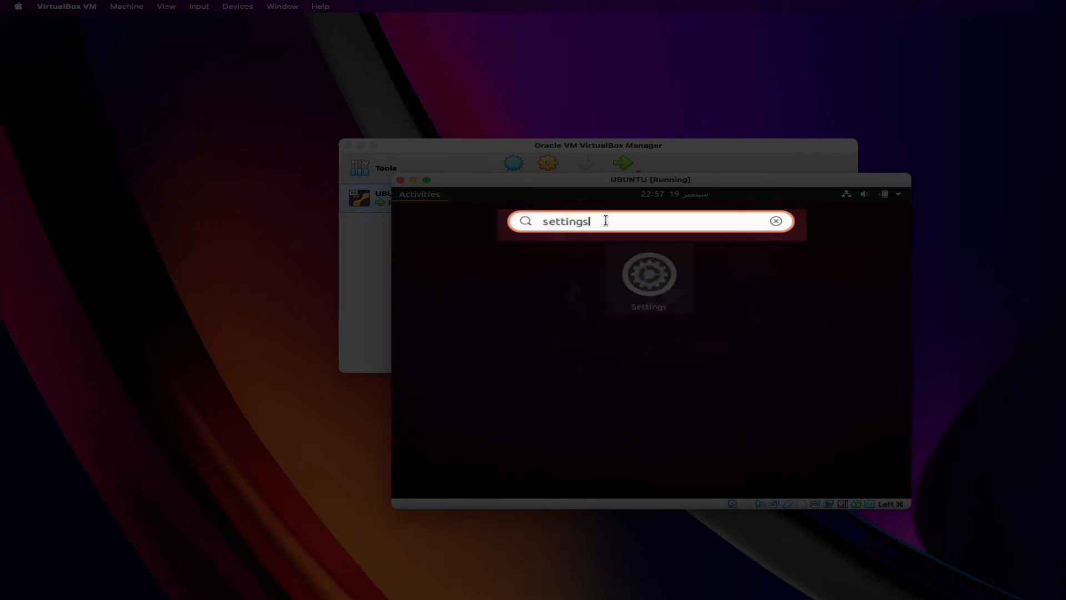
key(Return)
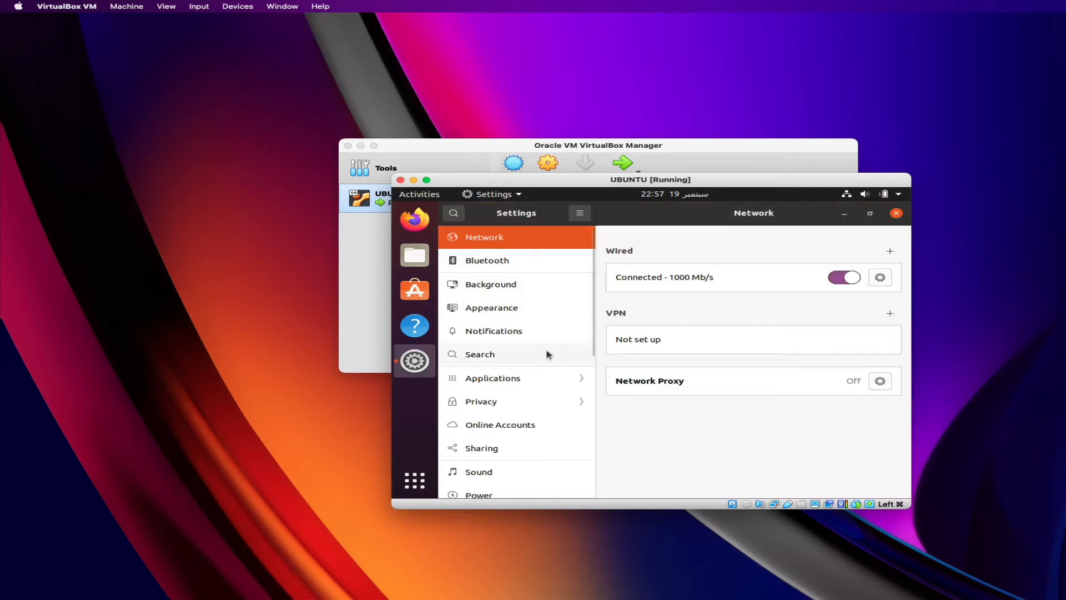
scroll(547, 354, down, 10)
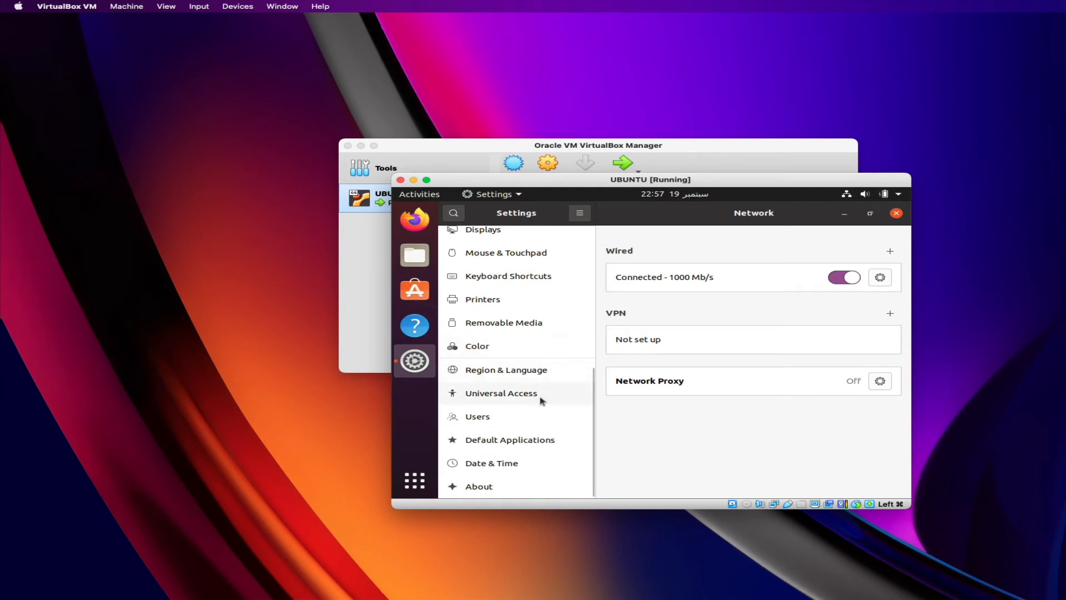
click(519, 374)
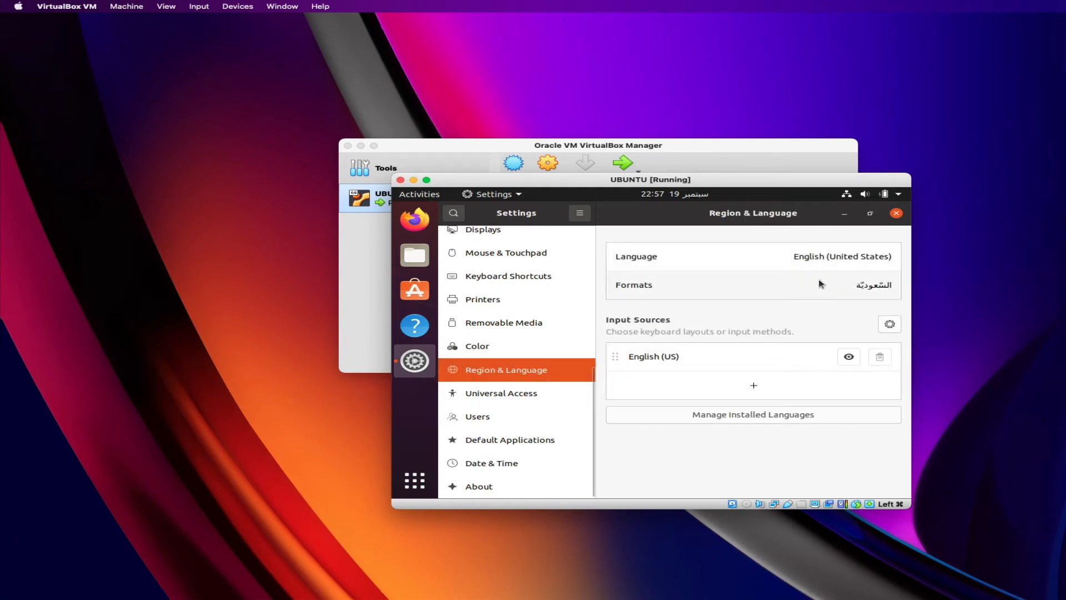
click(747, 299)
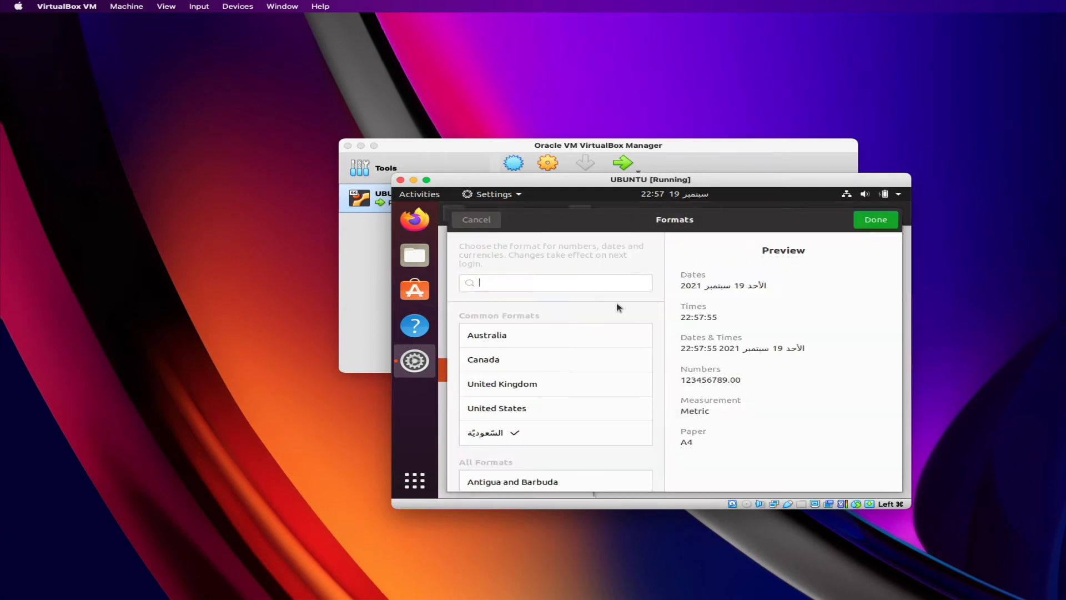
click(492, 358)
click(877, 224)
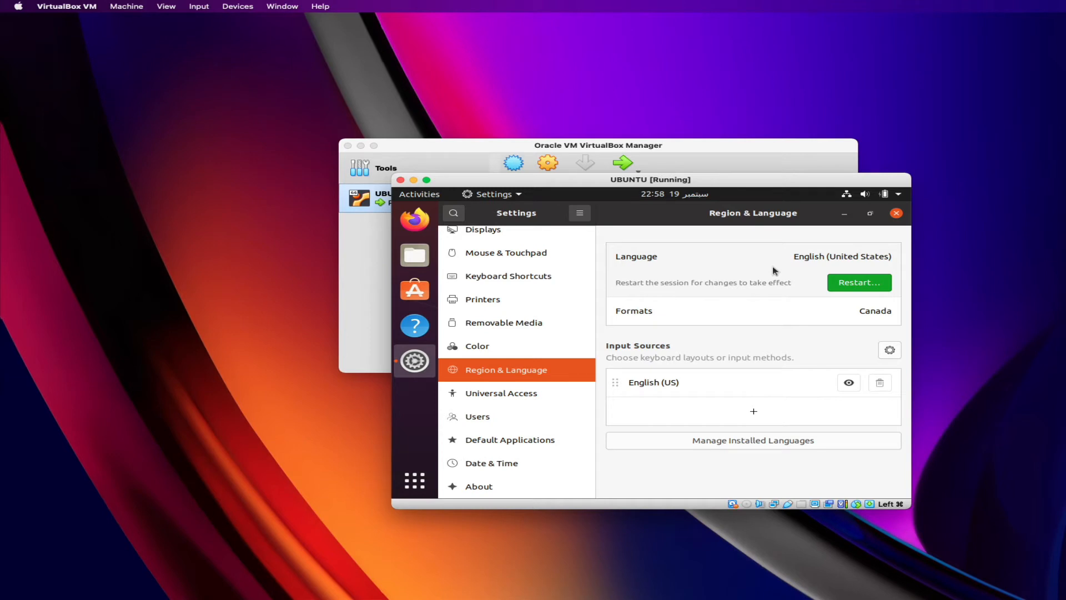
click(897, 214)
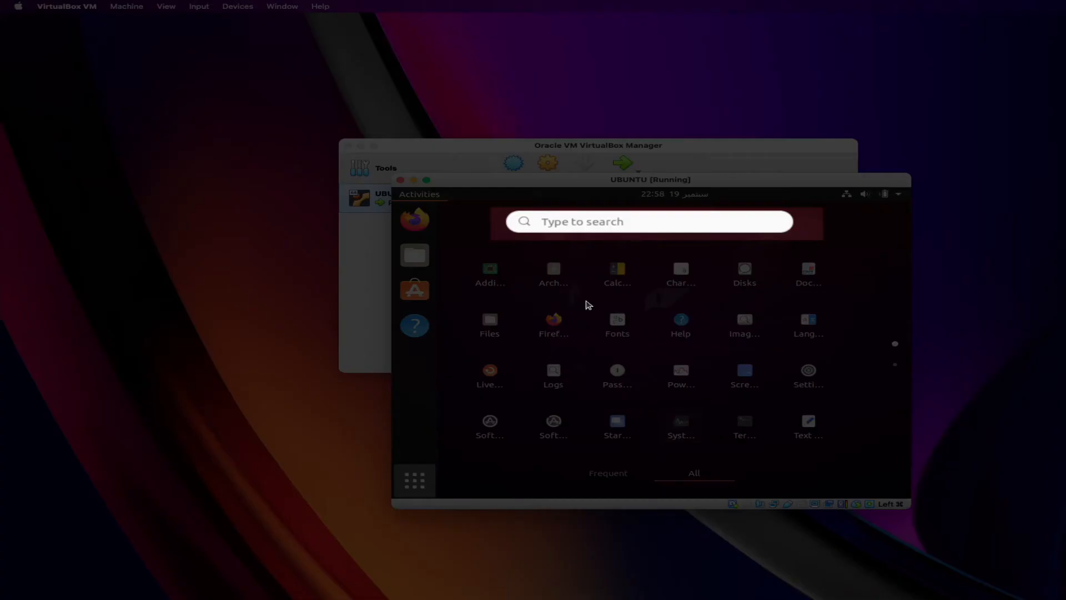
Step: Launch the Terminal in the Ubuntu guest from the application search
click(590, 223)
text(ter)
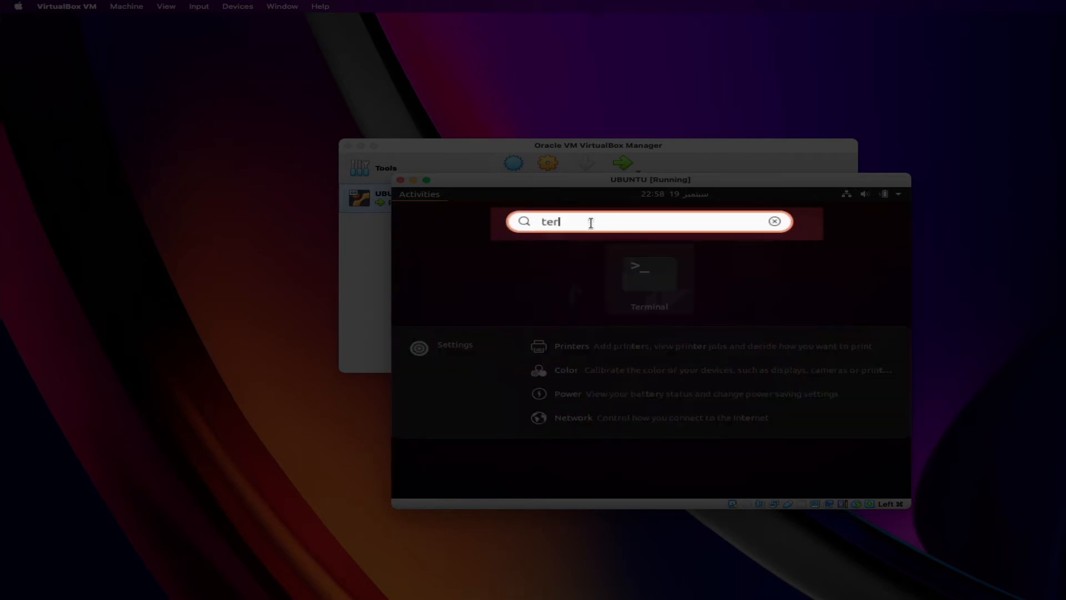
key(Return)
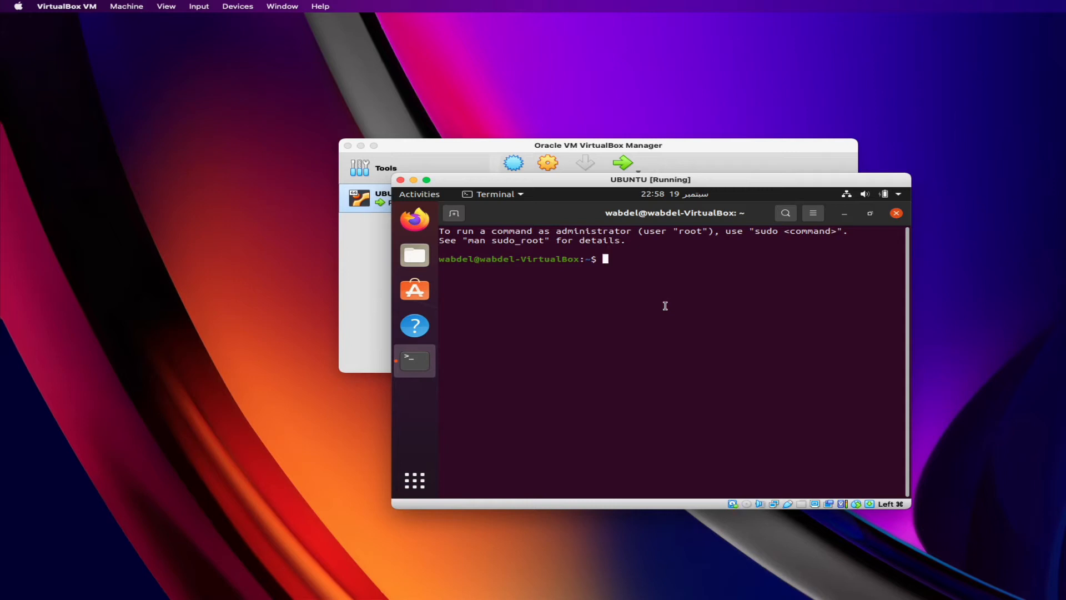
Step: Run sudo apt update with the sudo password, then type sudo apt upgrade
text(sudo)
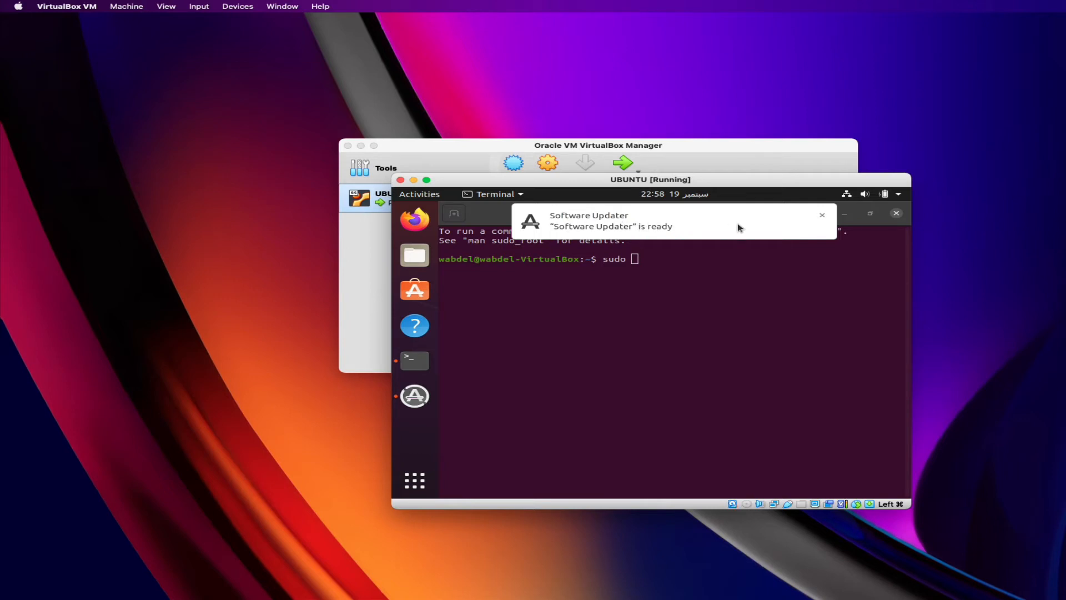
click(822, 216)
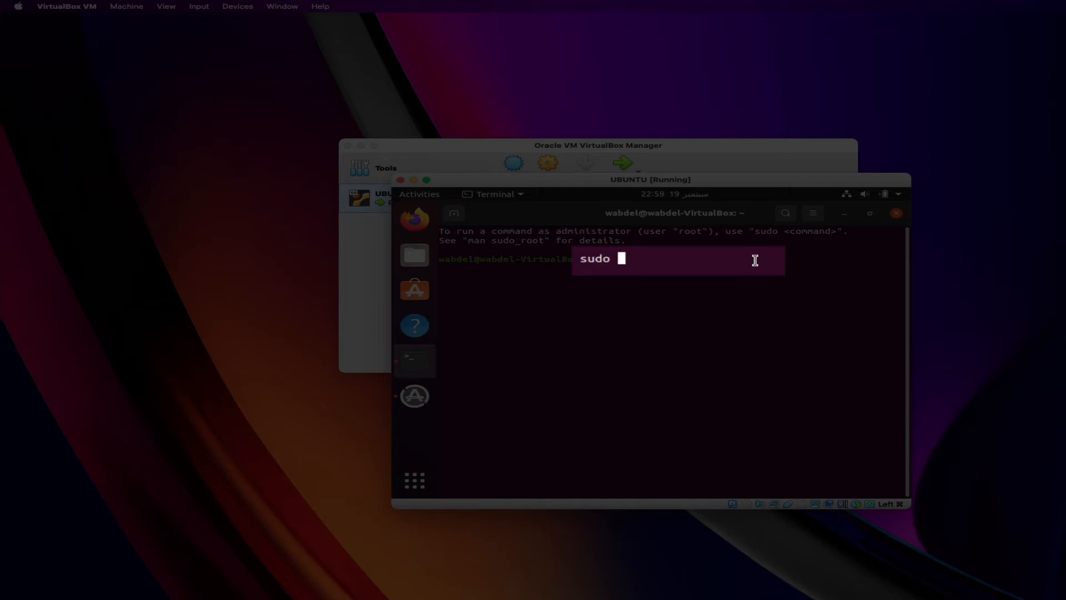
text(apt update)
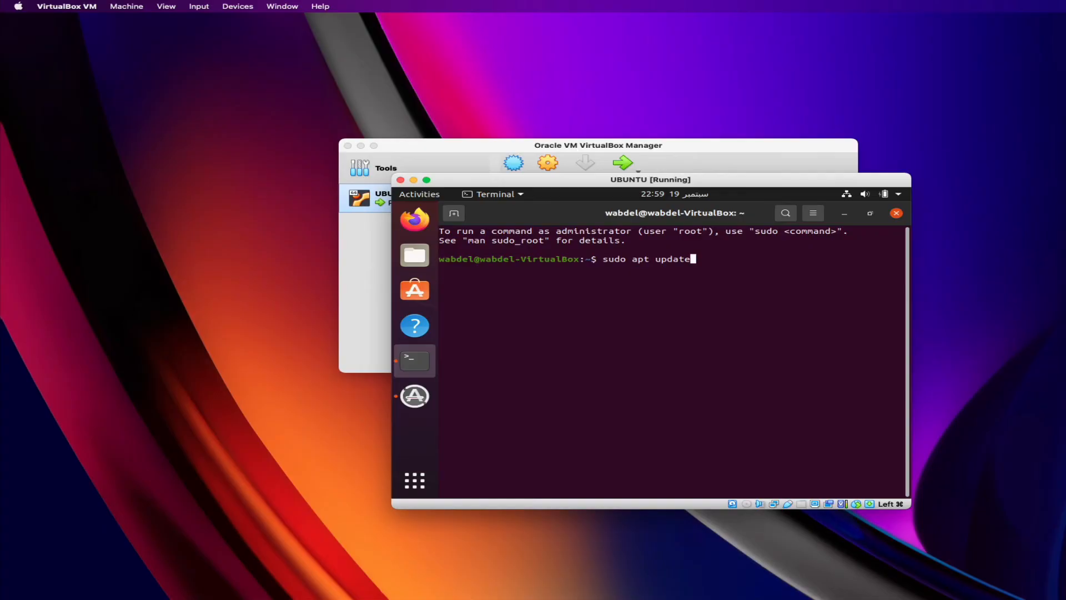
key(Return)
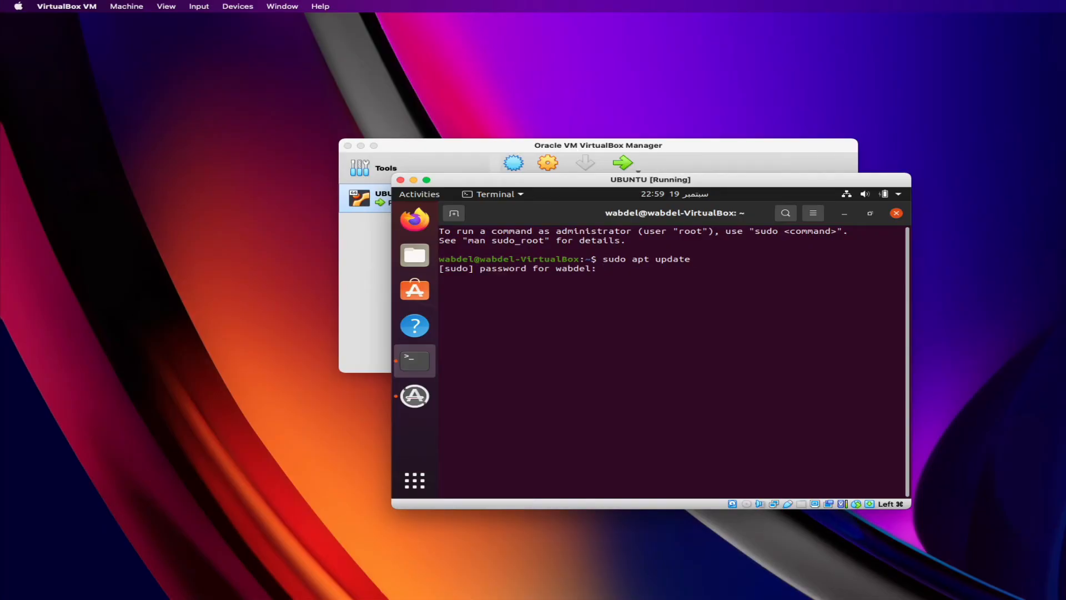
key(Return)
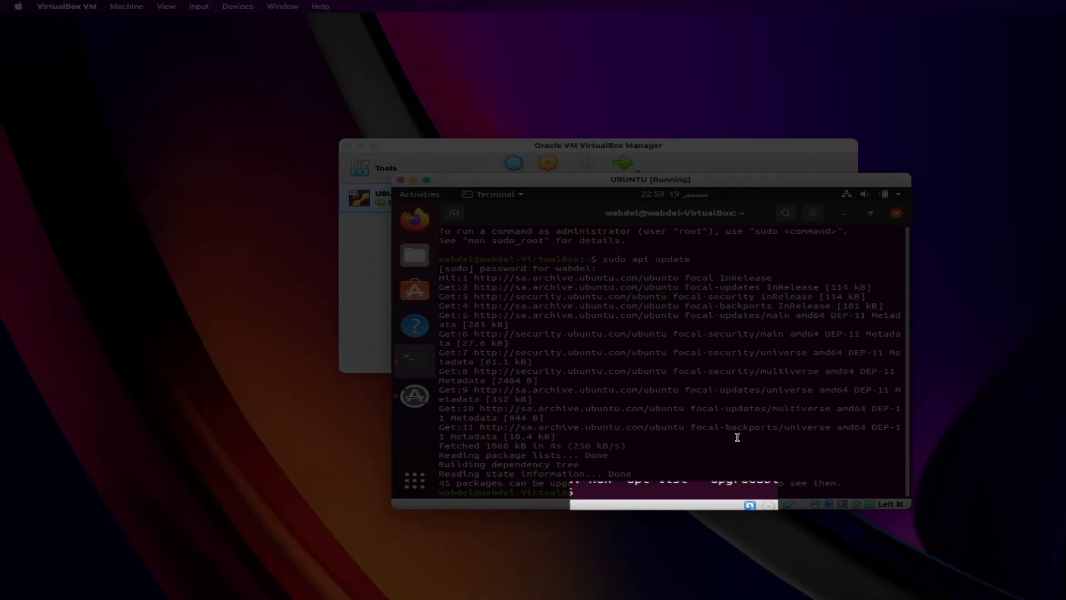
text(sudo apt upgrade)
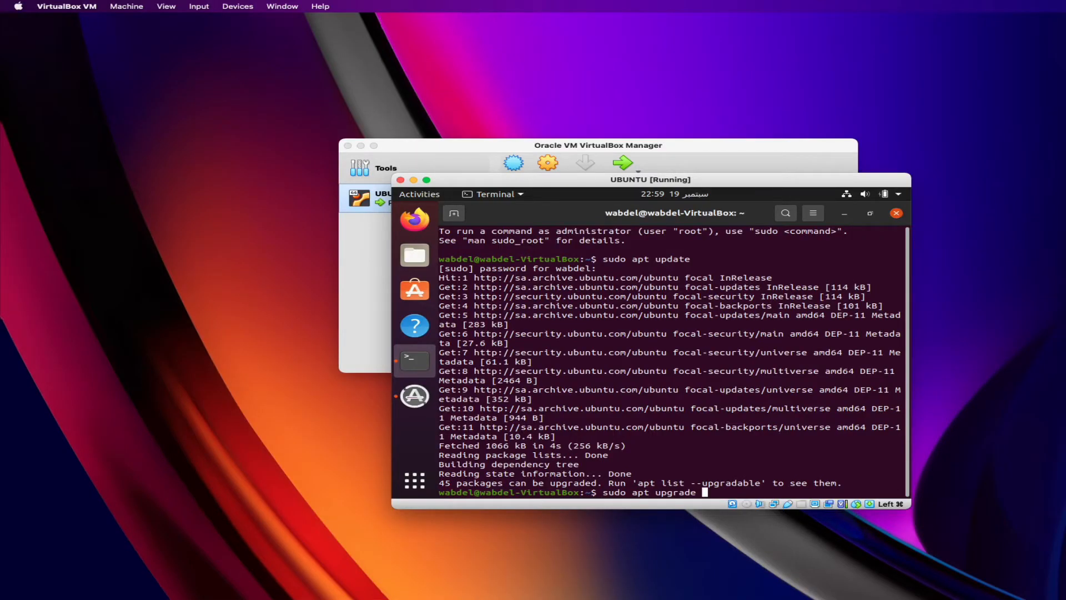
Step: Run sudo apt upgrade and answer y to install all package upgrades
key(Return)
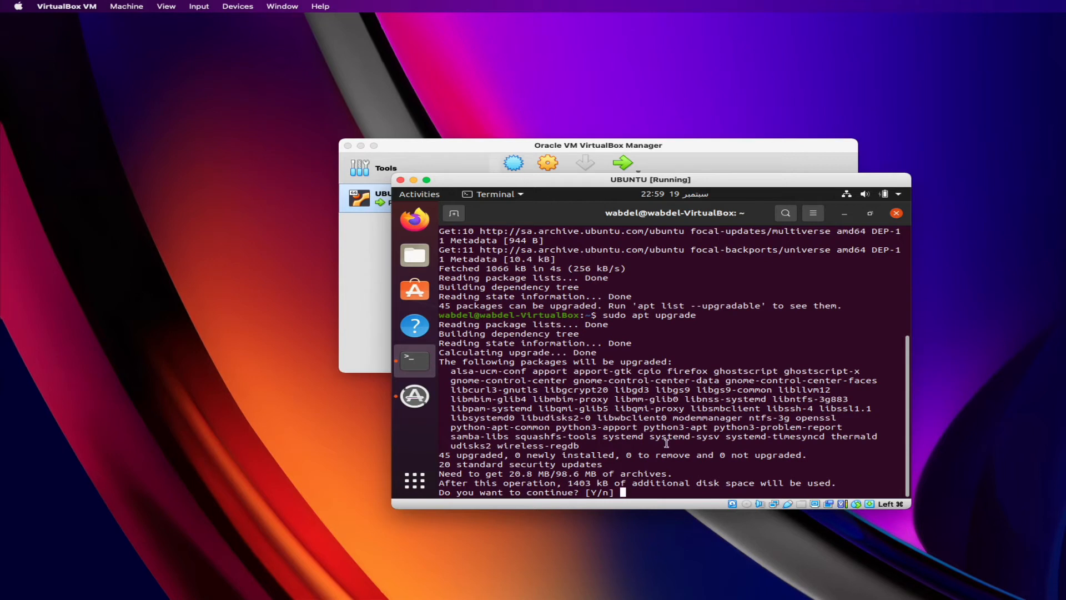
text(y)
key(Return)
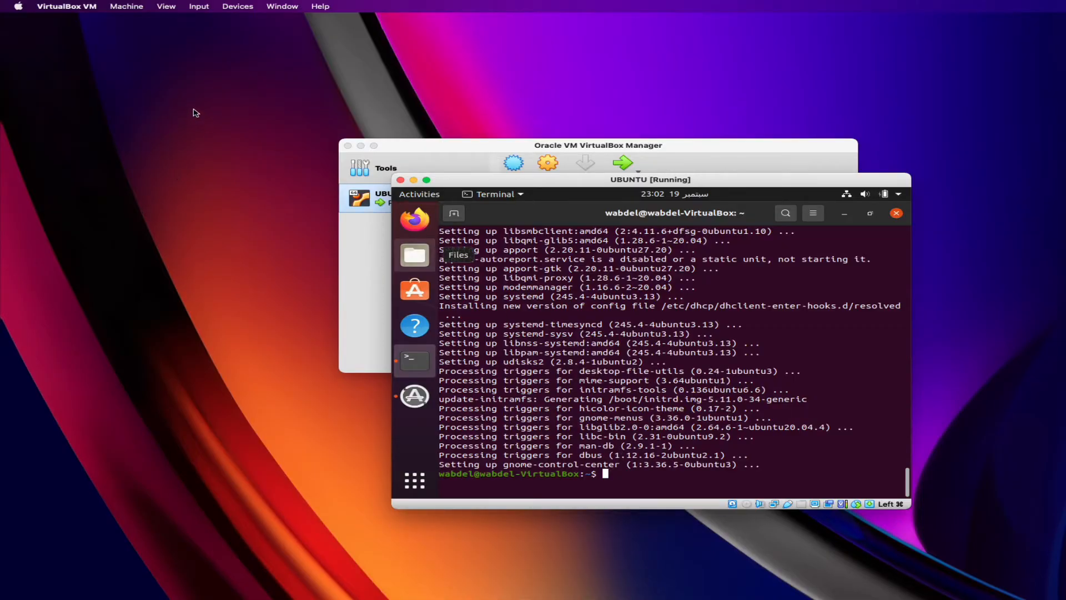
click(238, 7)
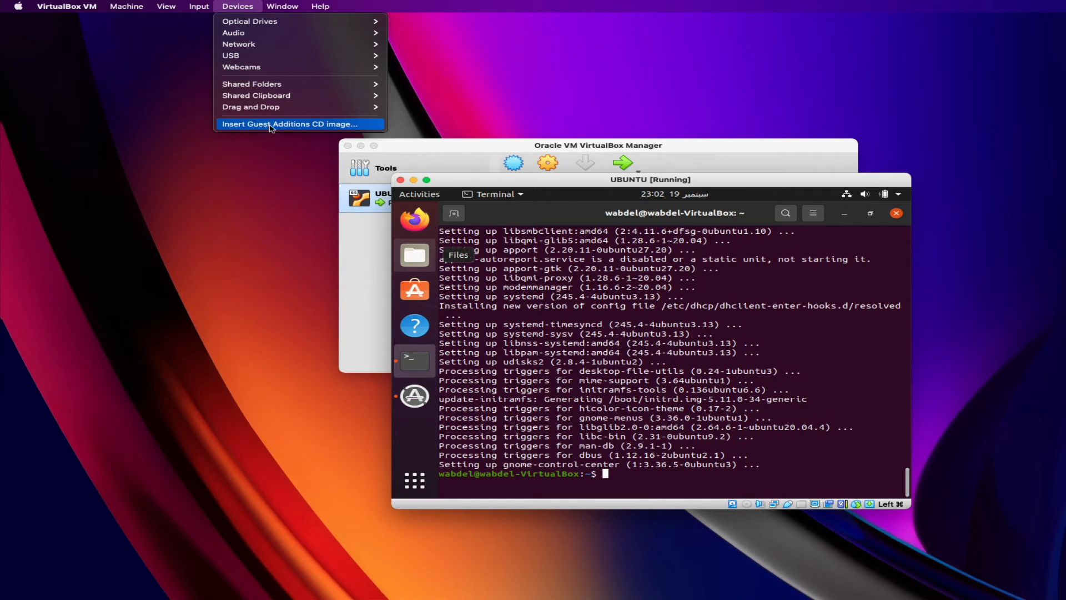
Step: Insert the Guest Additions CD, run it with the sudo password, and select 'gcc make perl'
click(272, 124)
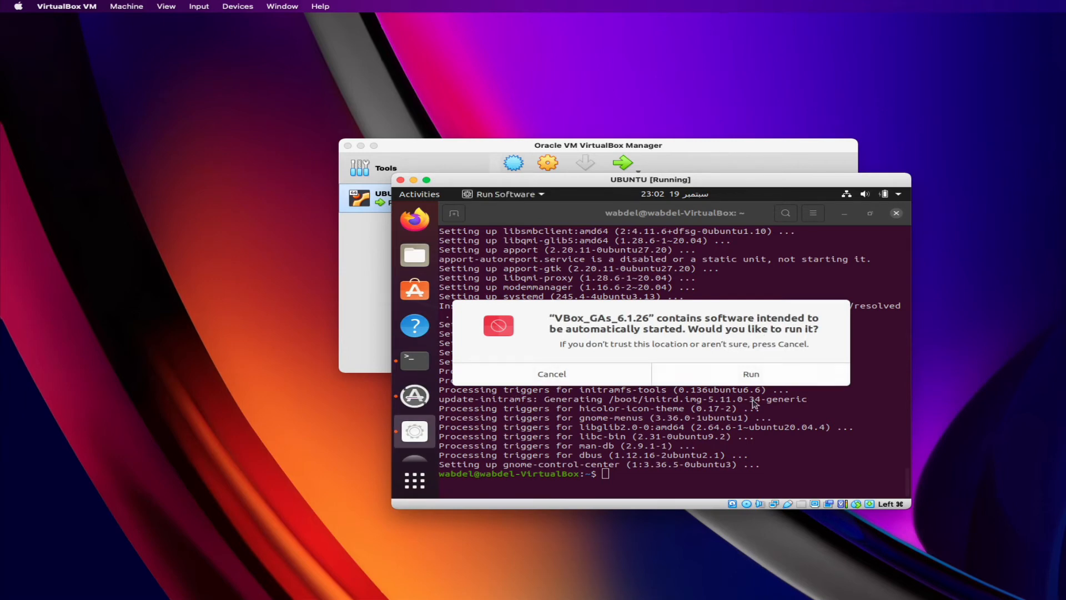
click(747, 374)
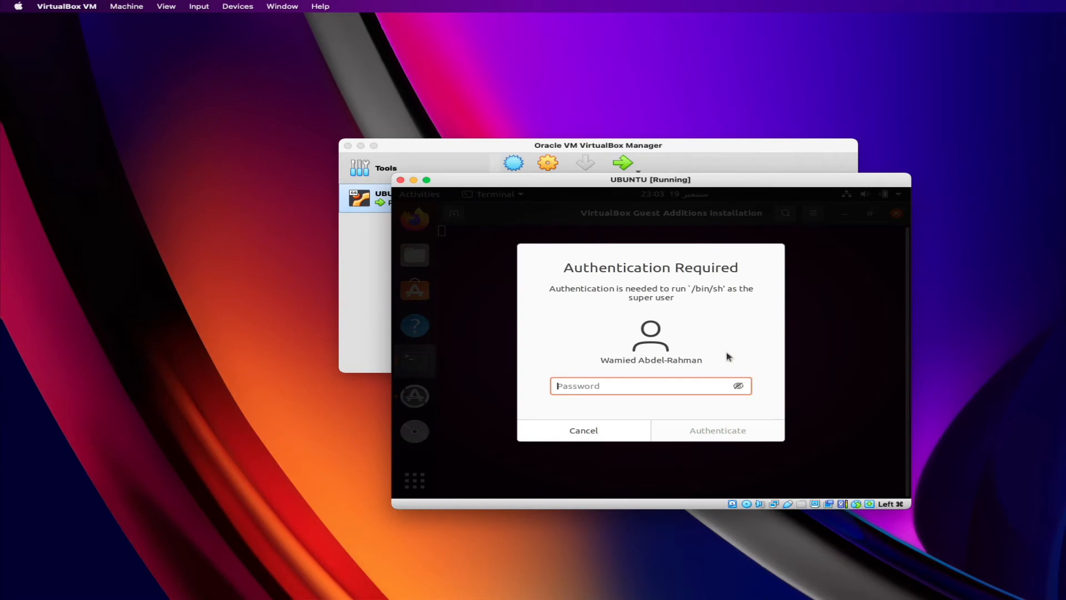
text(*****)
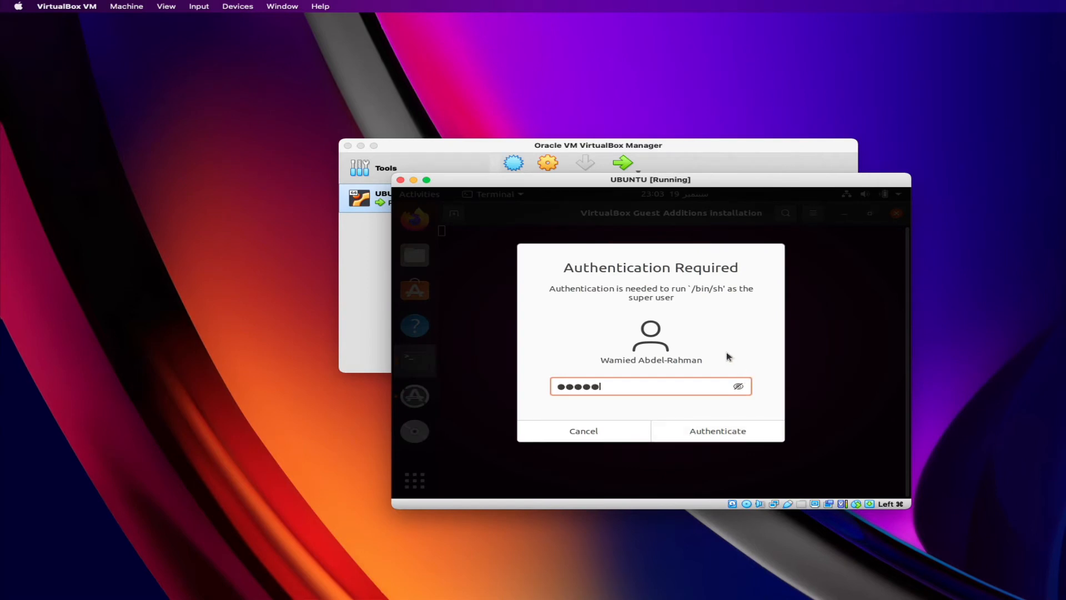
text(***)
key(Return)
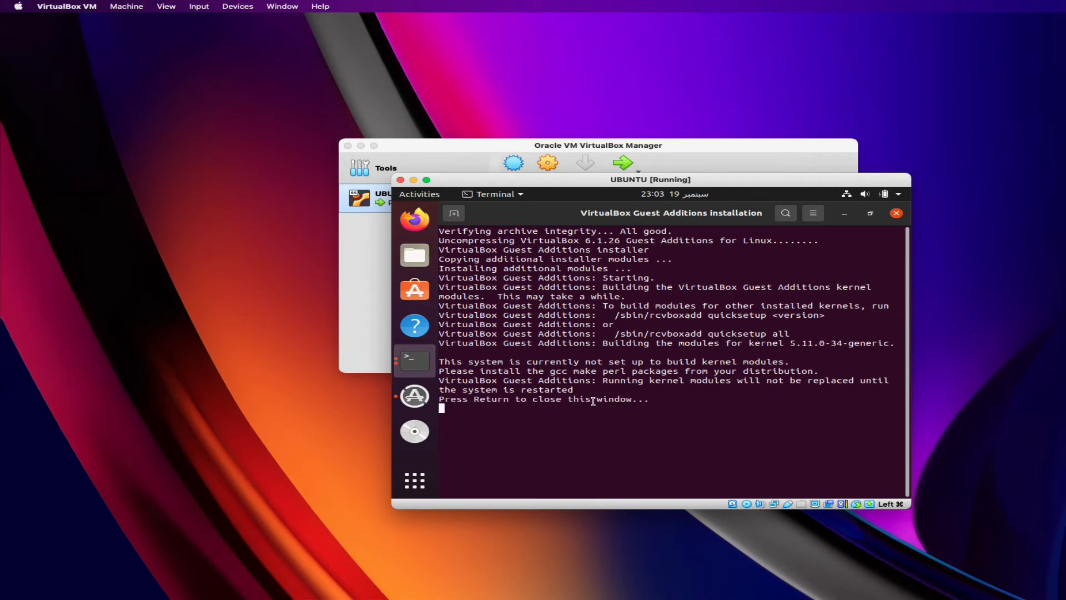
drag(551, 371, 622, 370)
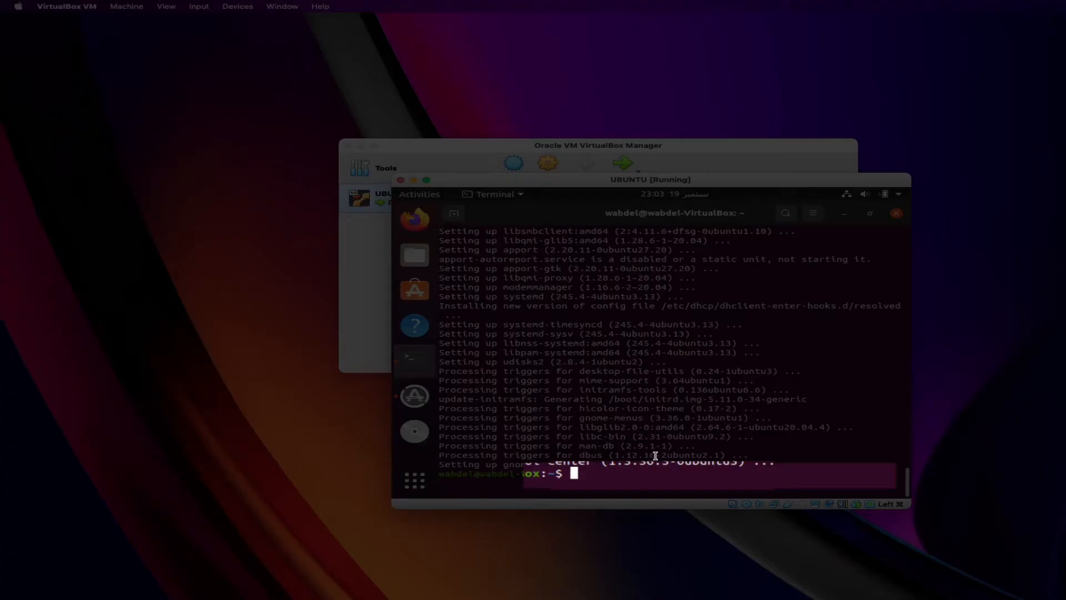
Step: Run sudo apt install gcc make perl and confirm with y
text(sudo apt install )
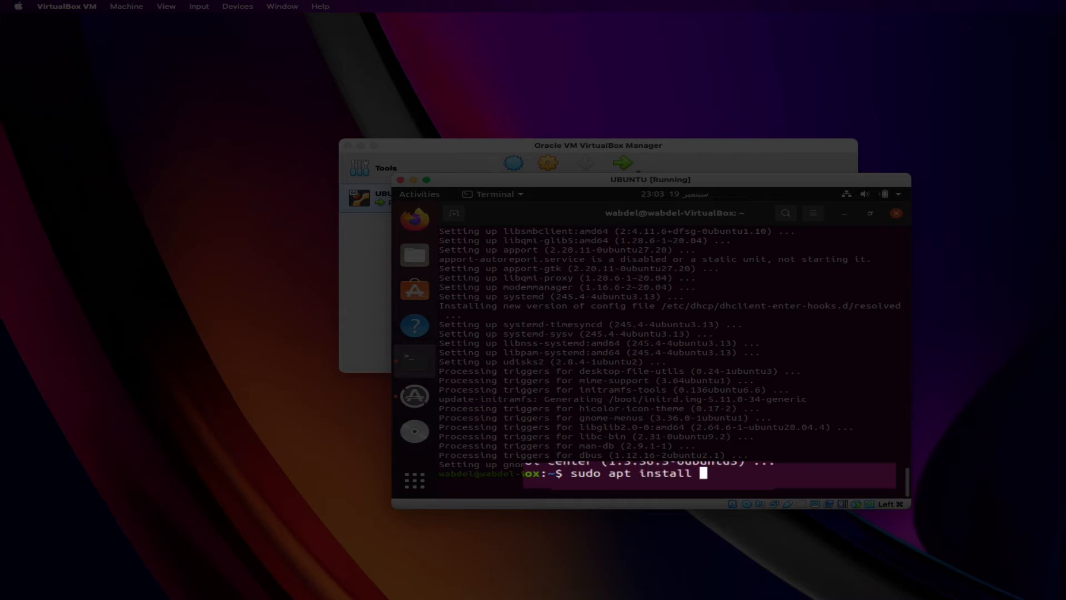
text(gcc make perl)
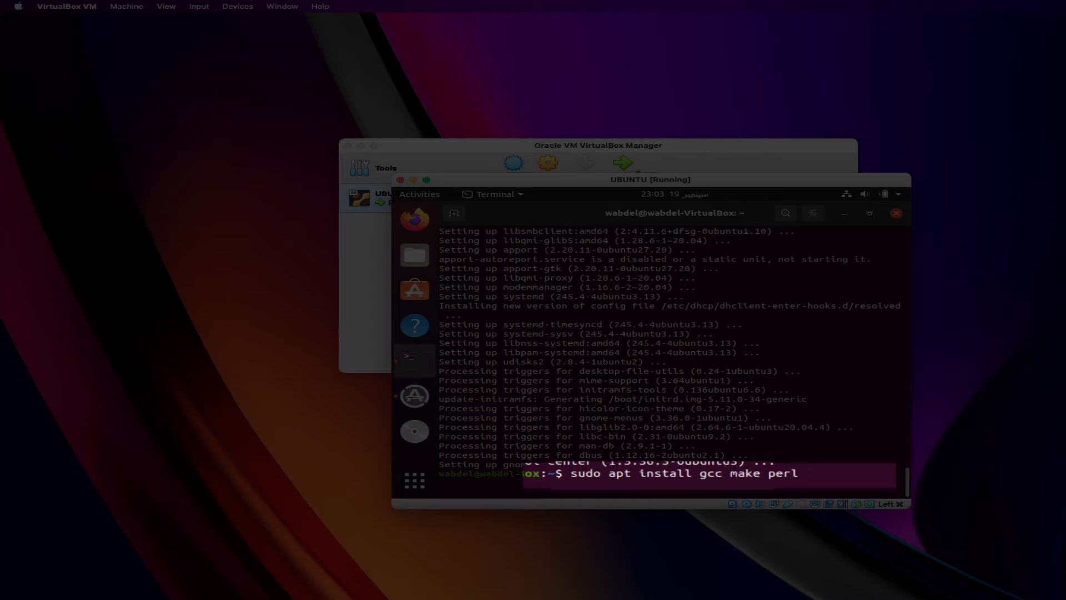
key(Return)
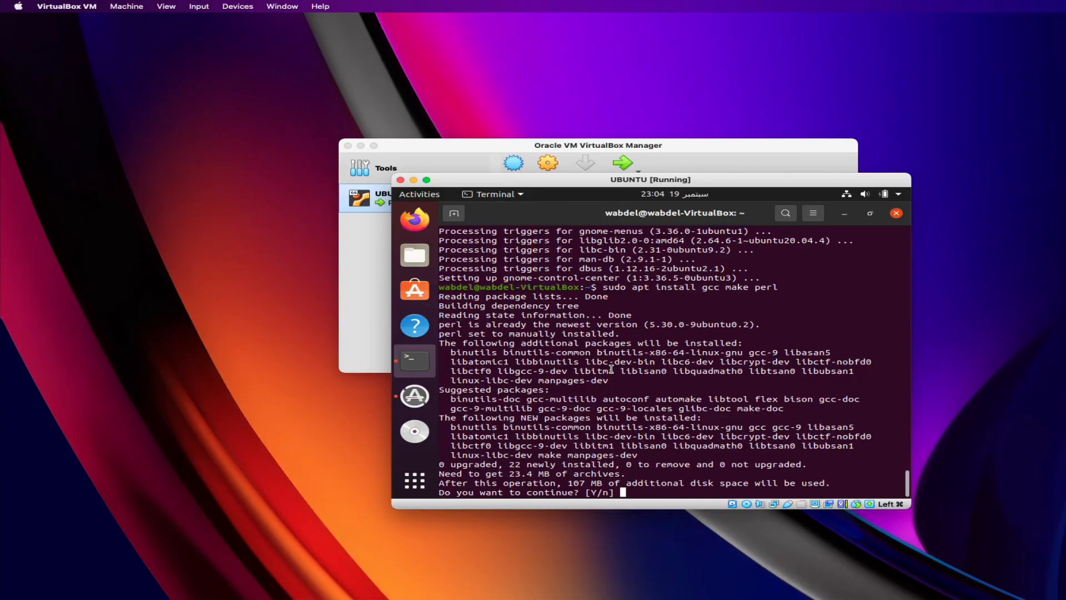
text(y)
key(Return)
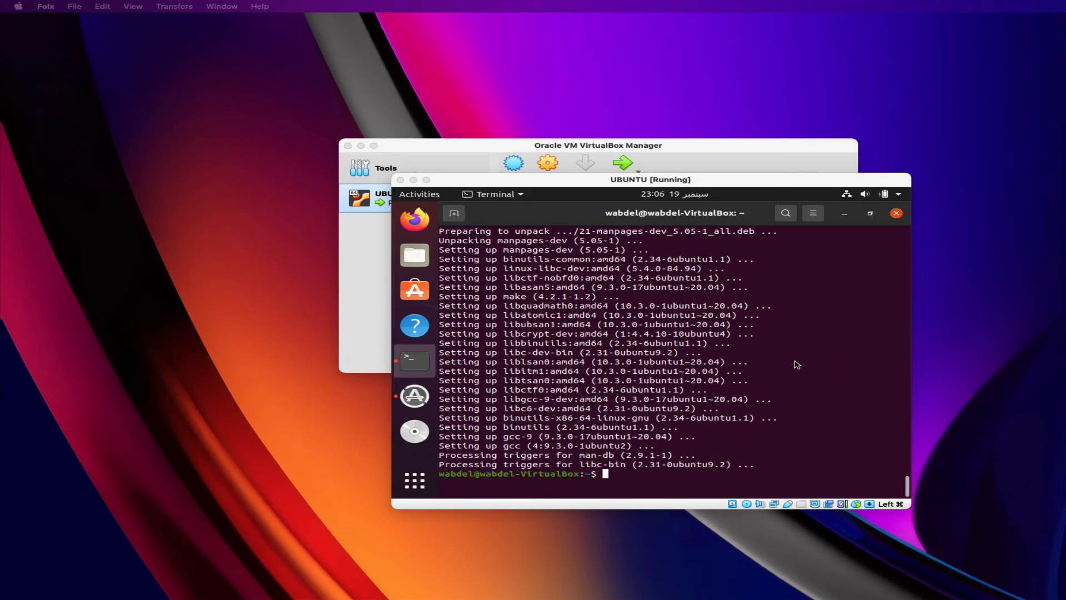
Step: Eject the VBox_GAs Guest Additions disc from the dock
click(423, 437)
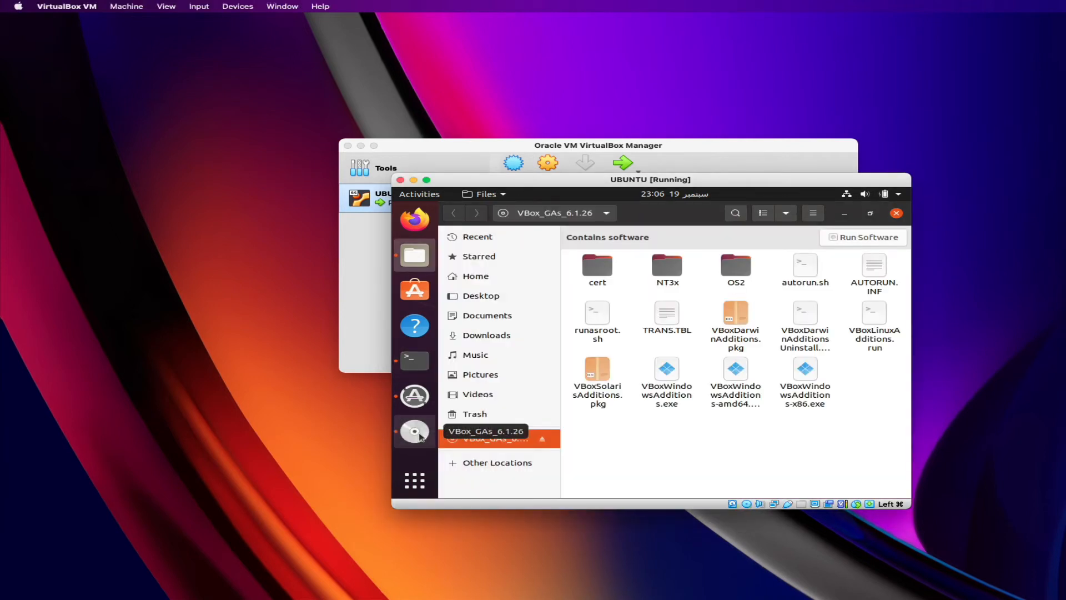
right_click(421, 438)
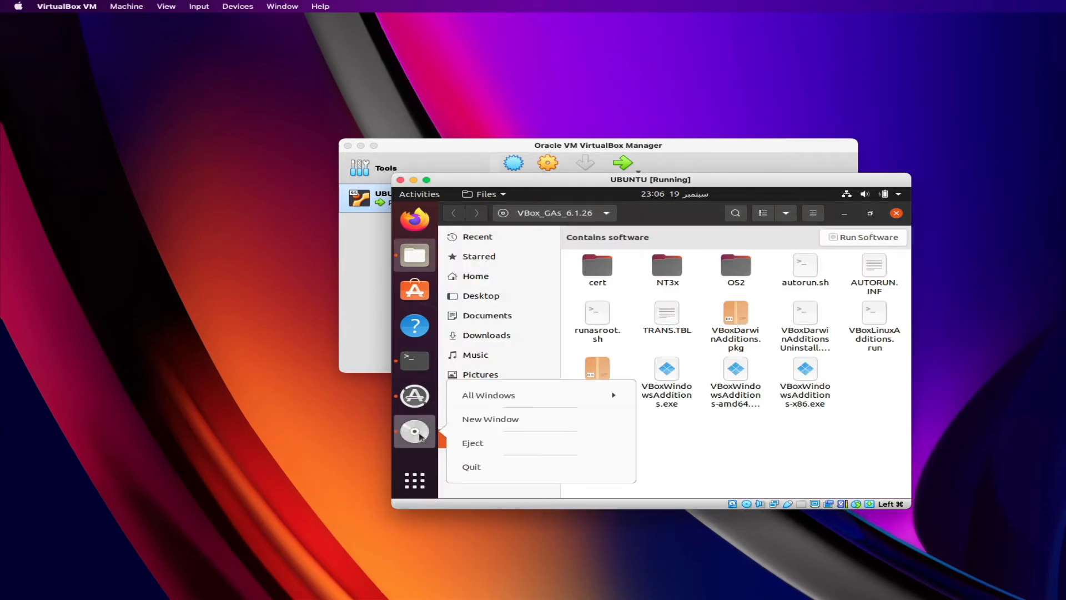
click(496, 444)
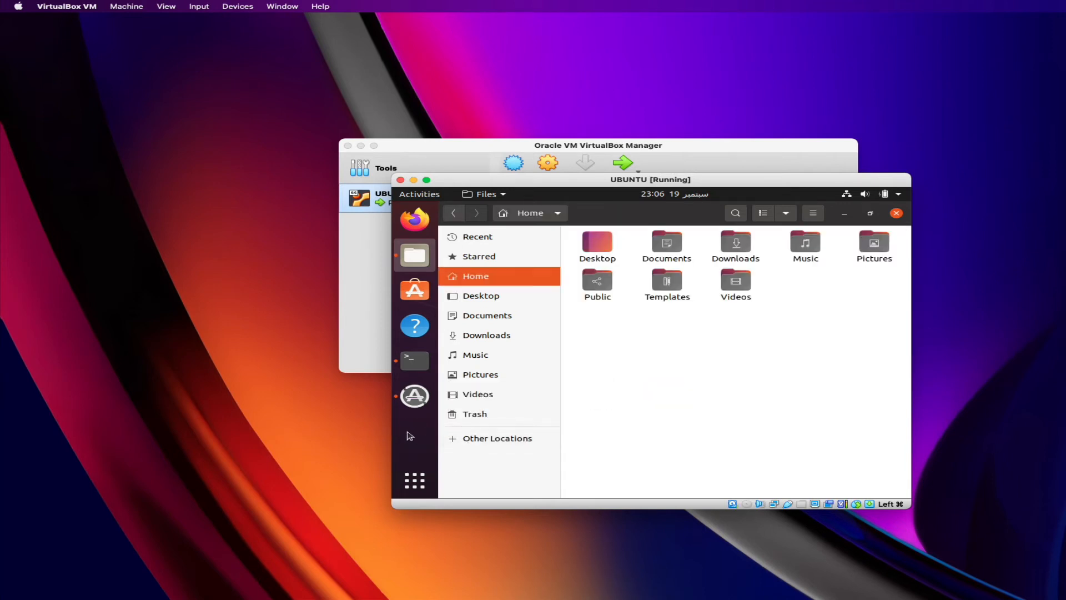
Step: Reinsert the Guest Additions CD image, authorize its installer, and close it after the modules build
click(237, 7)
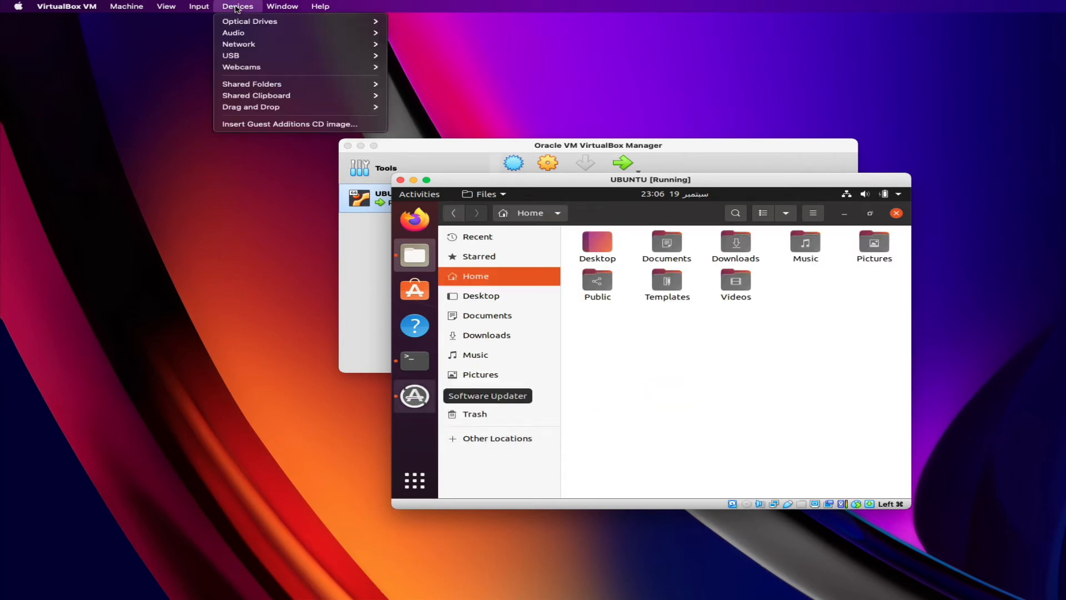
click(279, 124)
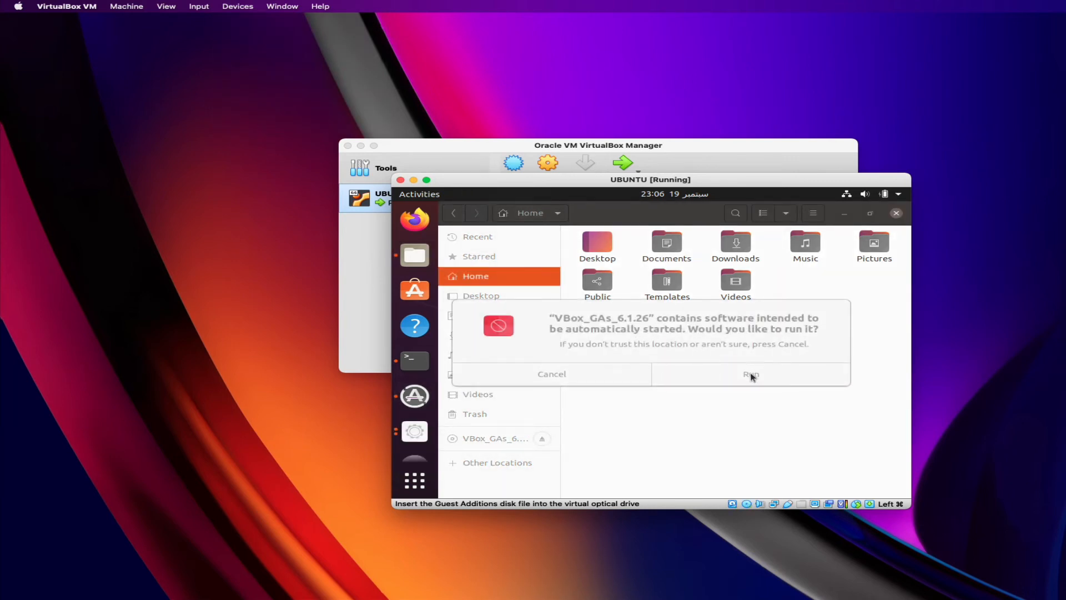
click(751, 380)
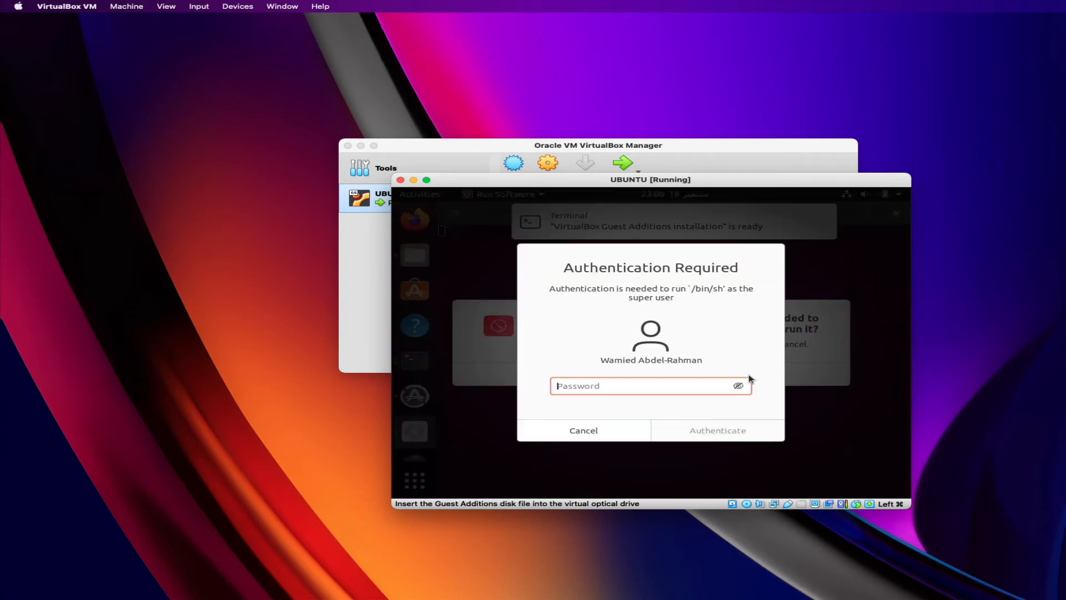
text(••••)
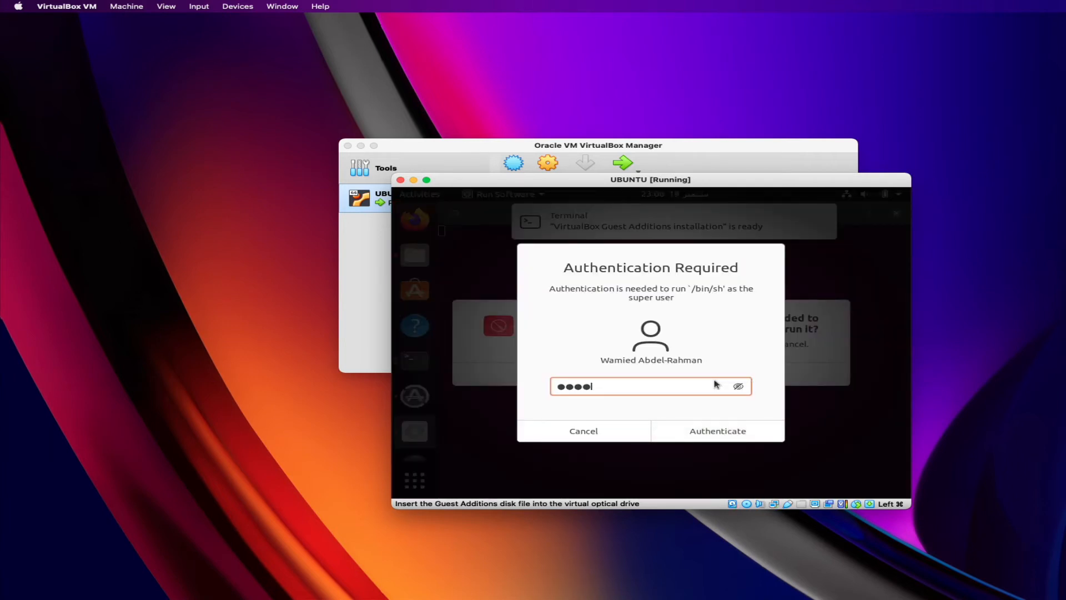
text(•)
key(Return)
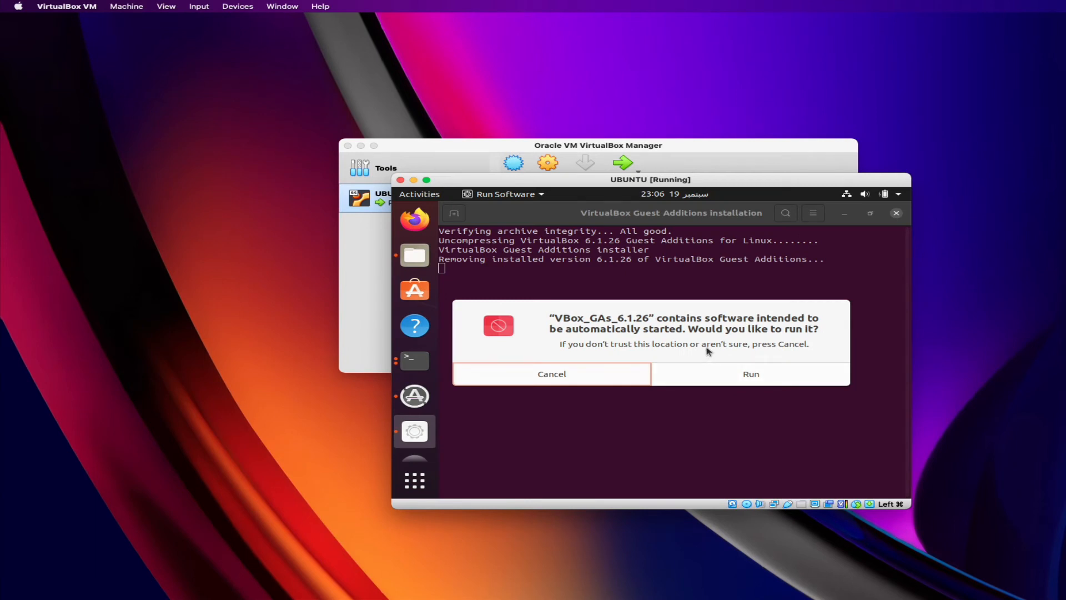
click(594, 382)
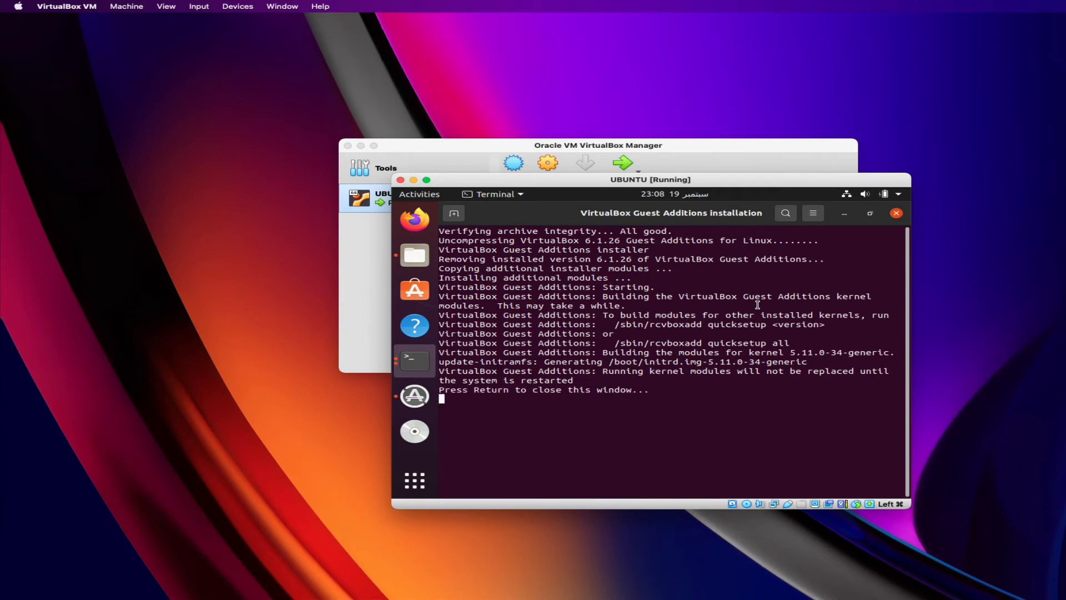
key(Return)
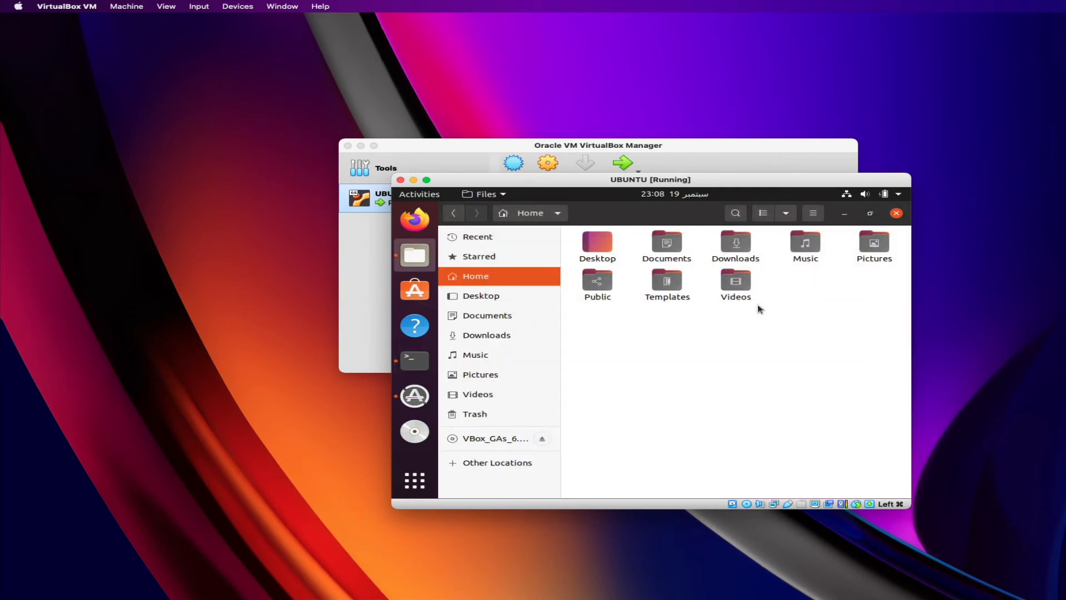
Step: Close Files and Terminal, enlarge the VM window, and choose Remind Me Later on Software Updater
click(898, 214)
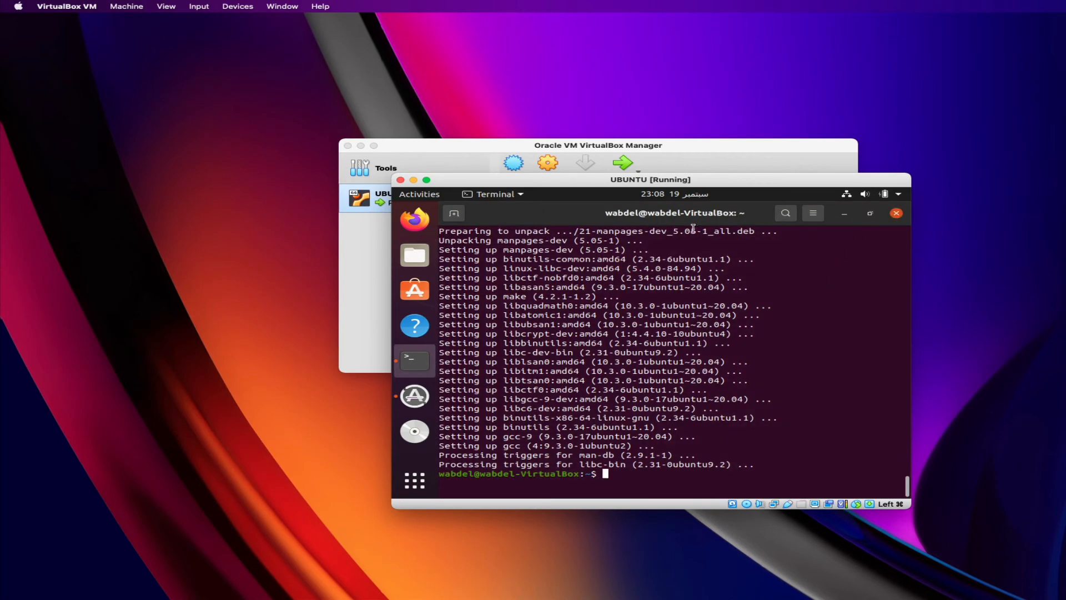
drag(569, 181, 388, 71)
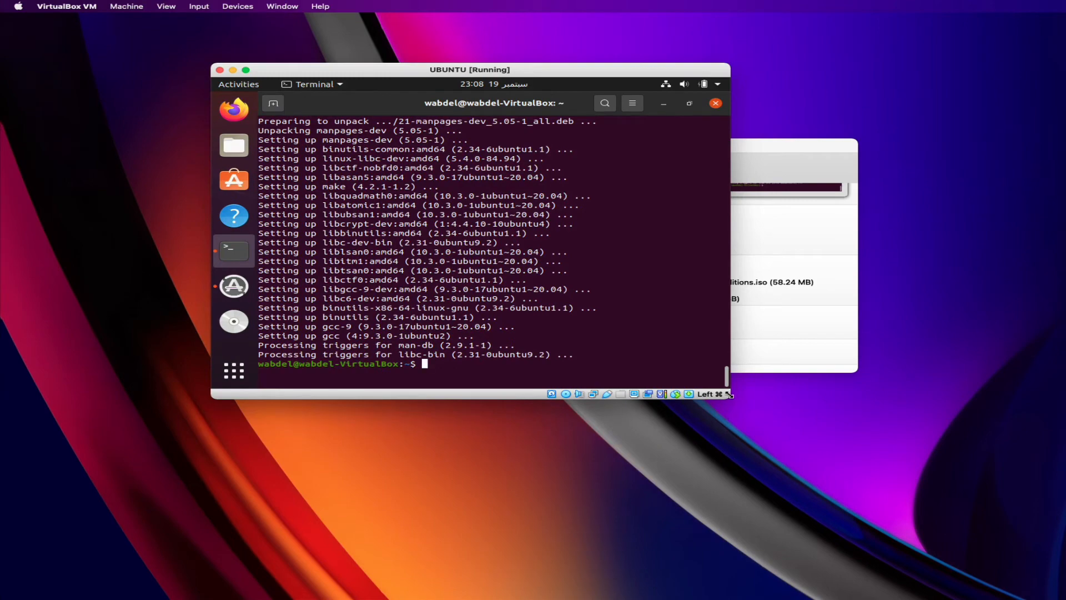
drag(729, 394, 1016, 568)
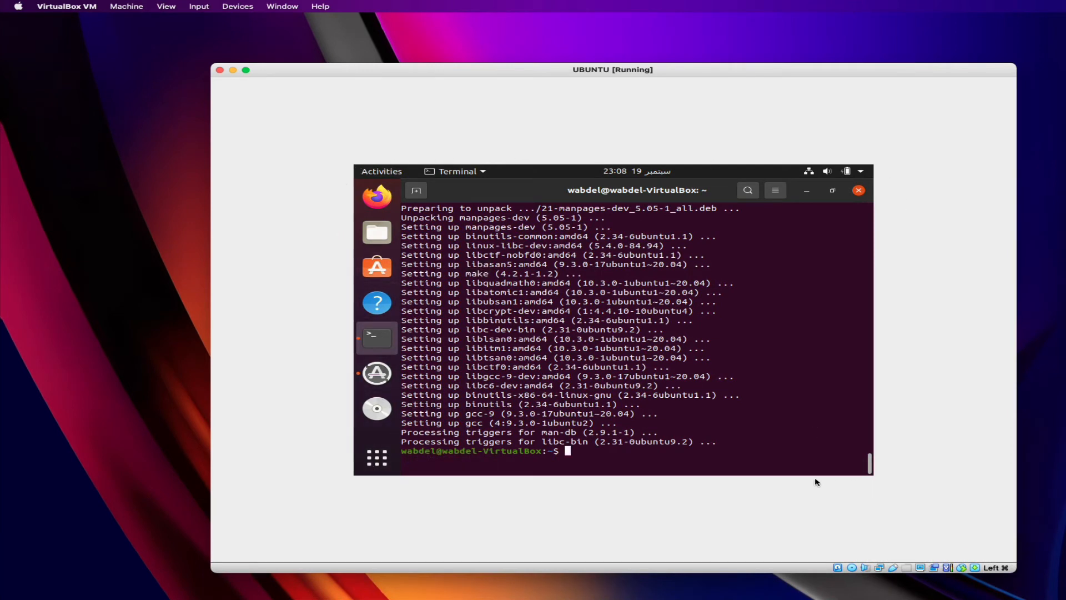
click(858, 191)
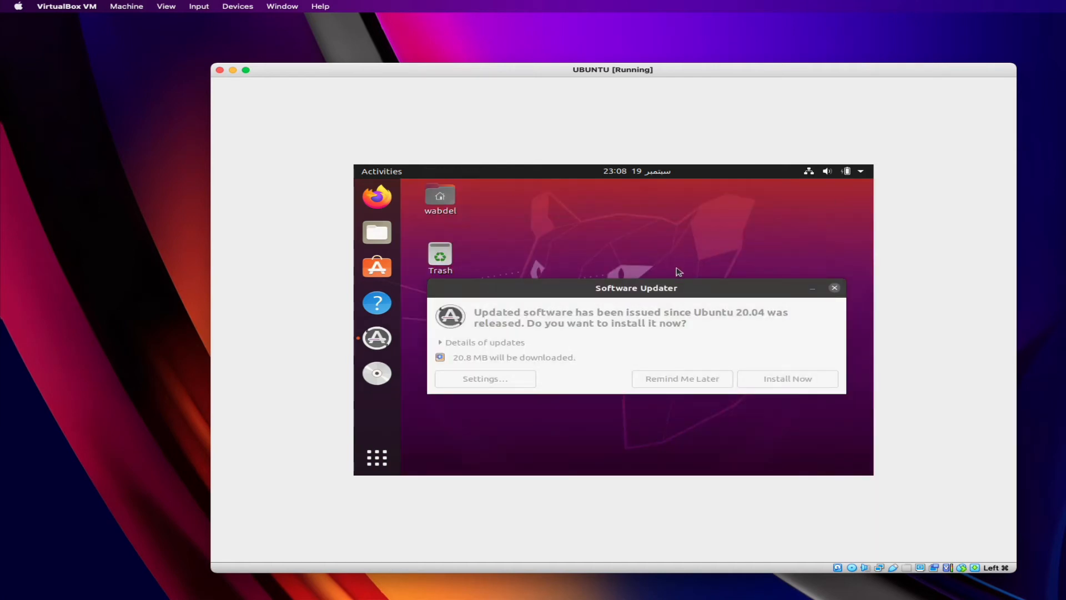
click(708, 381)
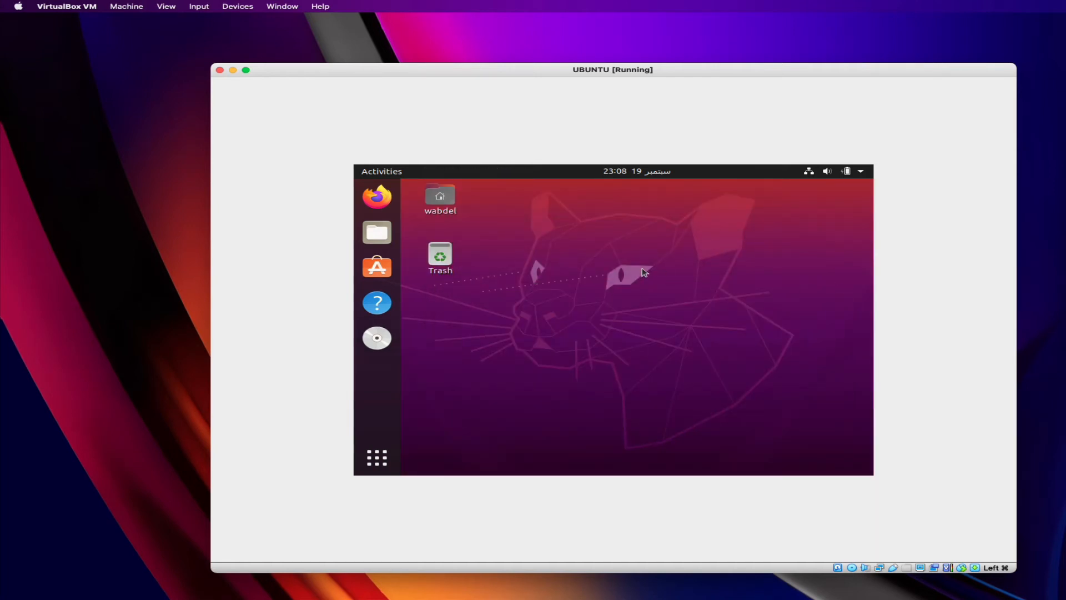
Step: Switch window colours to Dark via the desktop's Change Background > Appearance settings
right_click(643, 272)
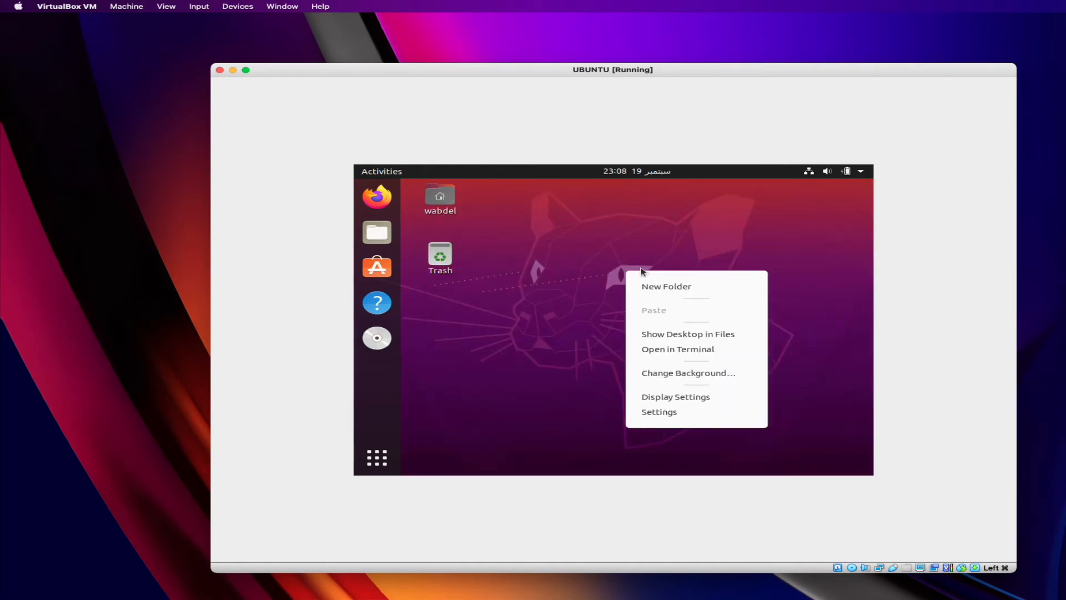
click(696, 375)
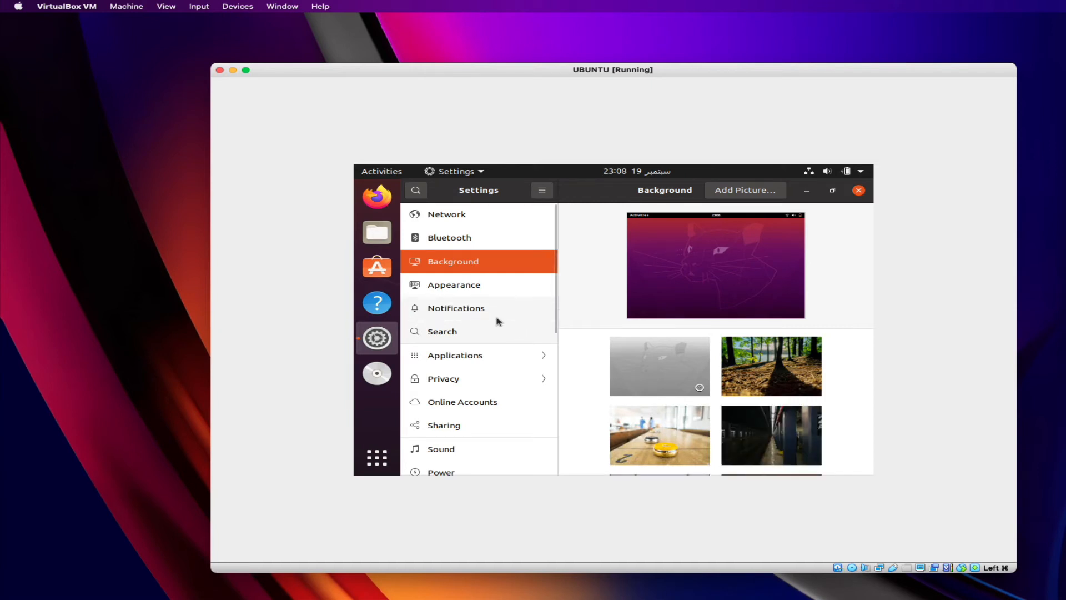
click(454, 286)
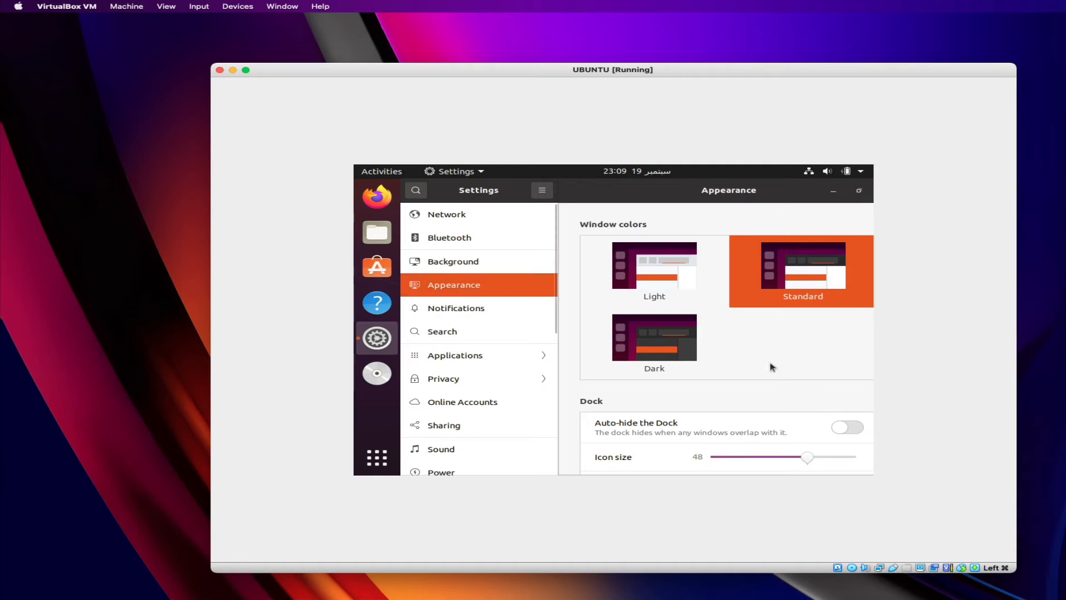
click(669, 349)
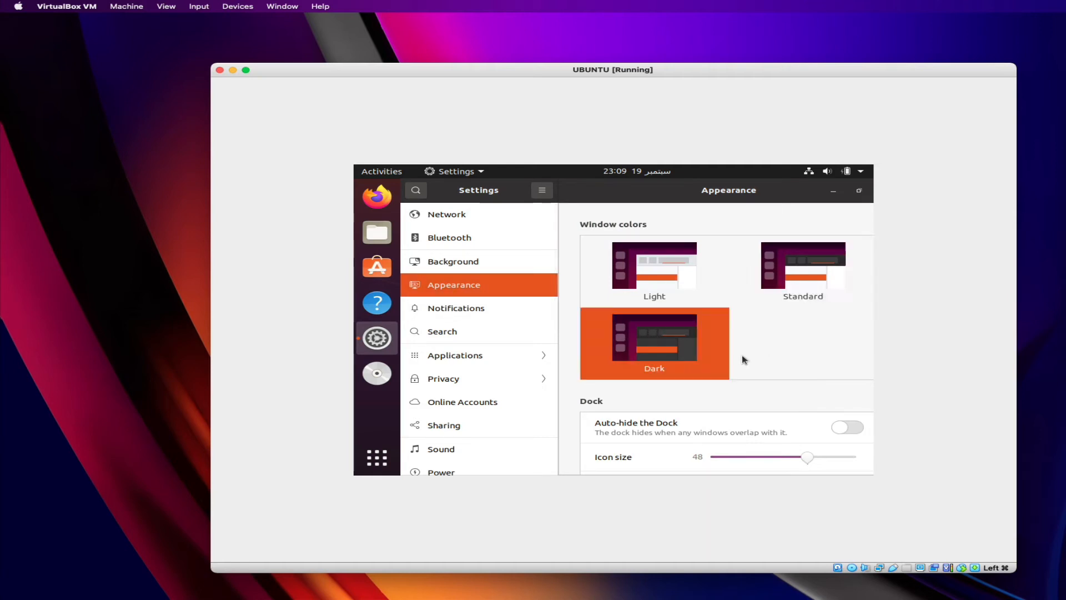
Step: Keep the dock on the primary display, then shrink, move and close Settings
scroll(786, 358, down, 3)
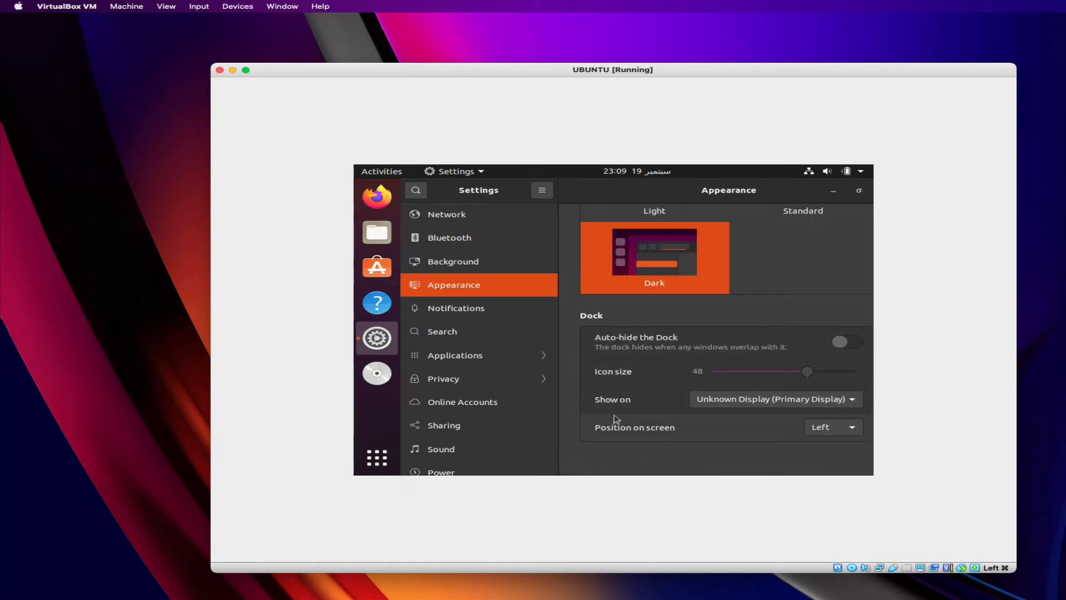
click(833, 400)
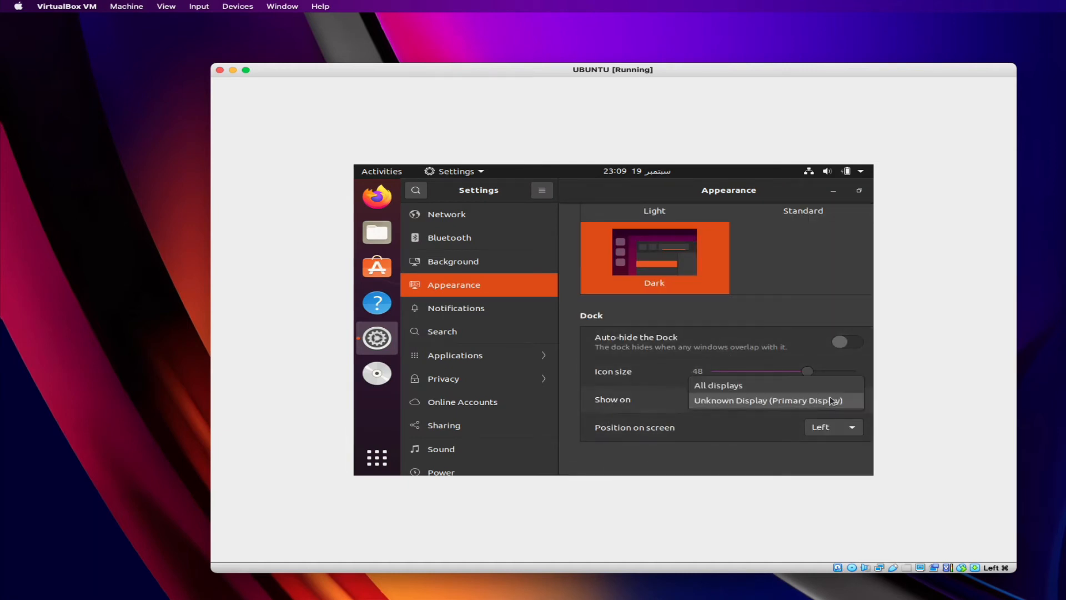
click(628, 399)
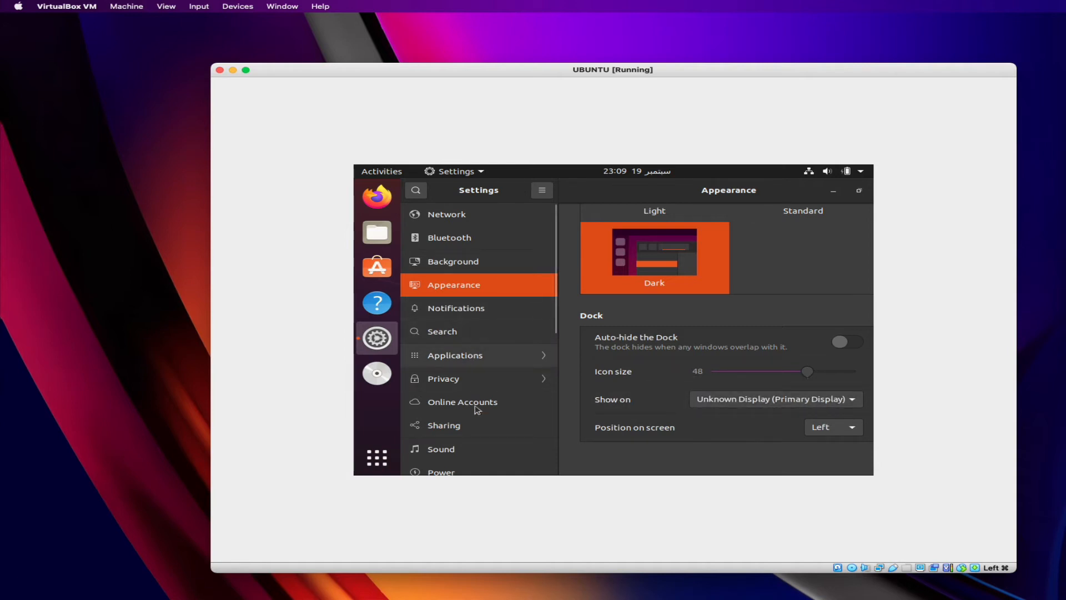
scroll(476, 304, down, 5)
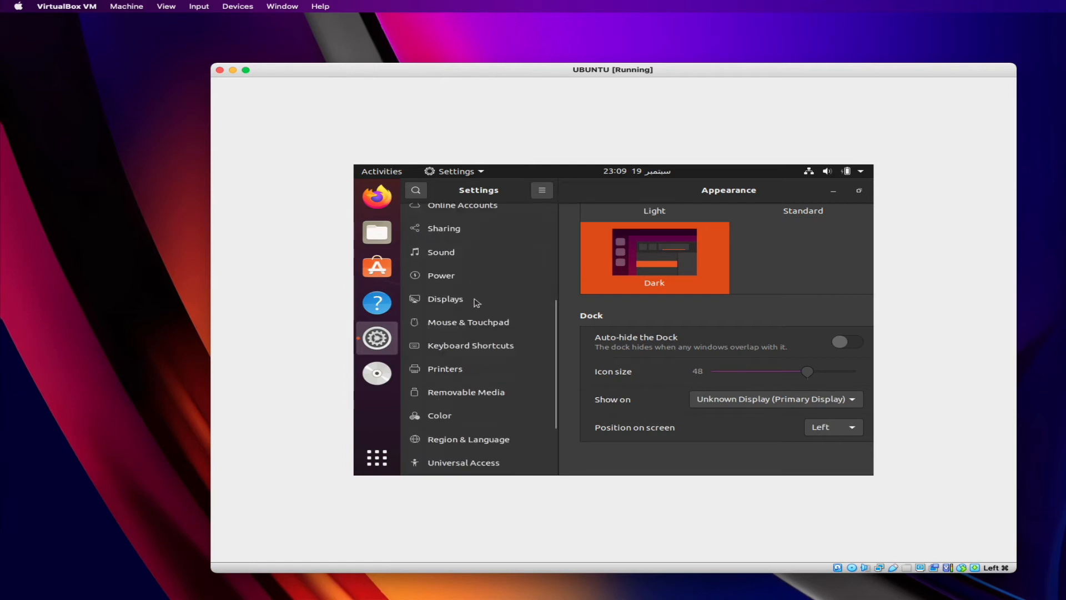
scroll(490, 365, down, 3)
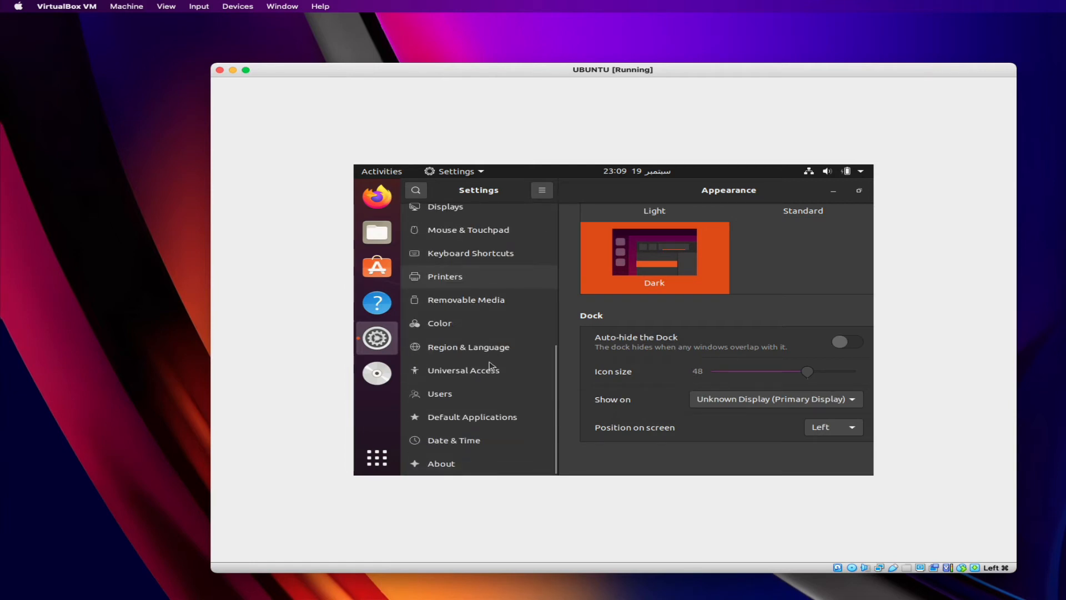
scroll(490, 365, up, 8)
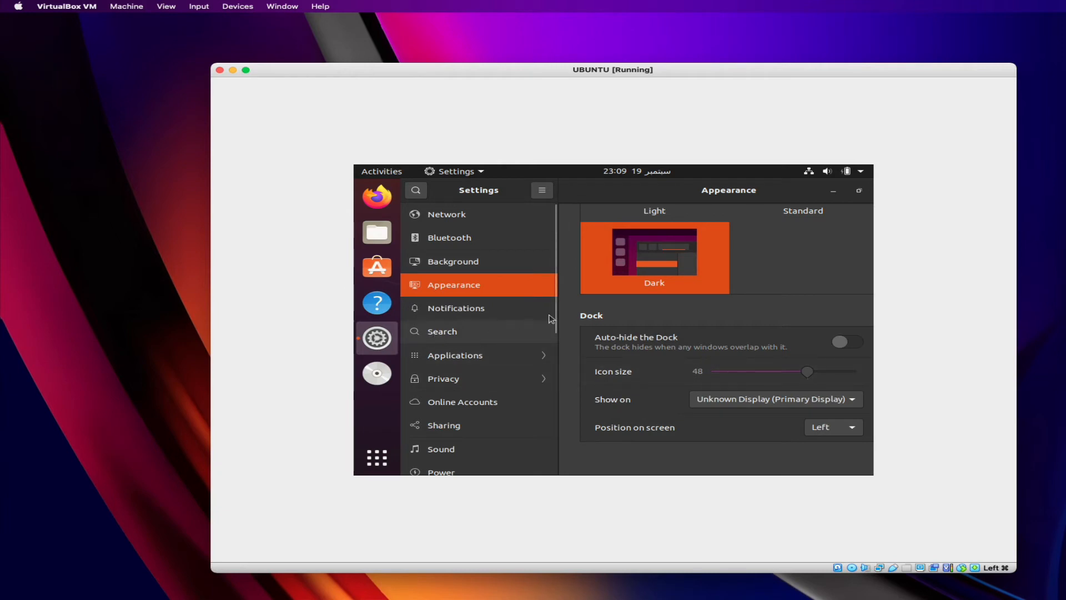
click(862, 191)
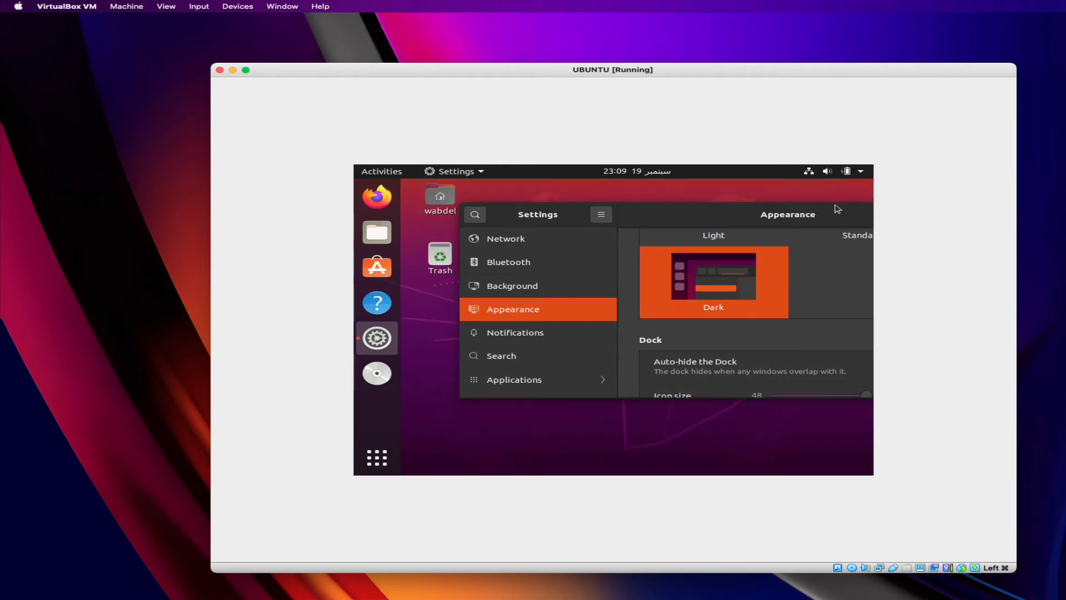
drag(837, 209, 727, 219)
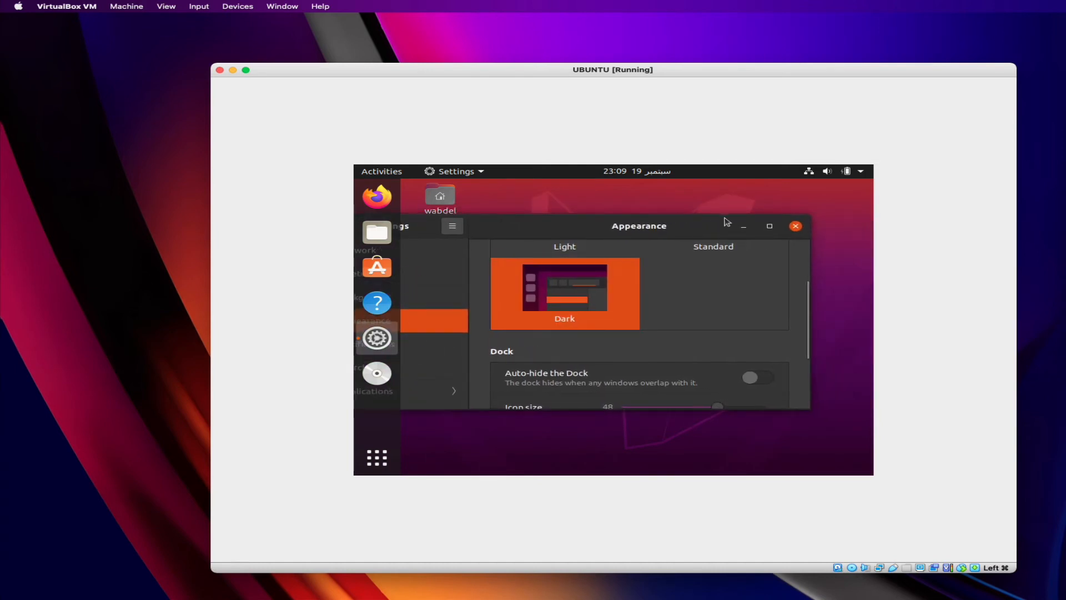
click(795, 226)
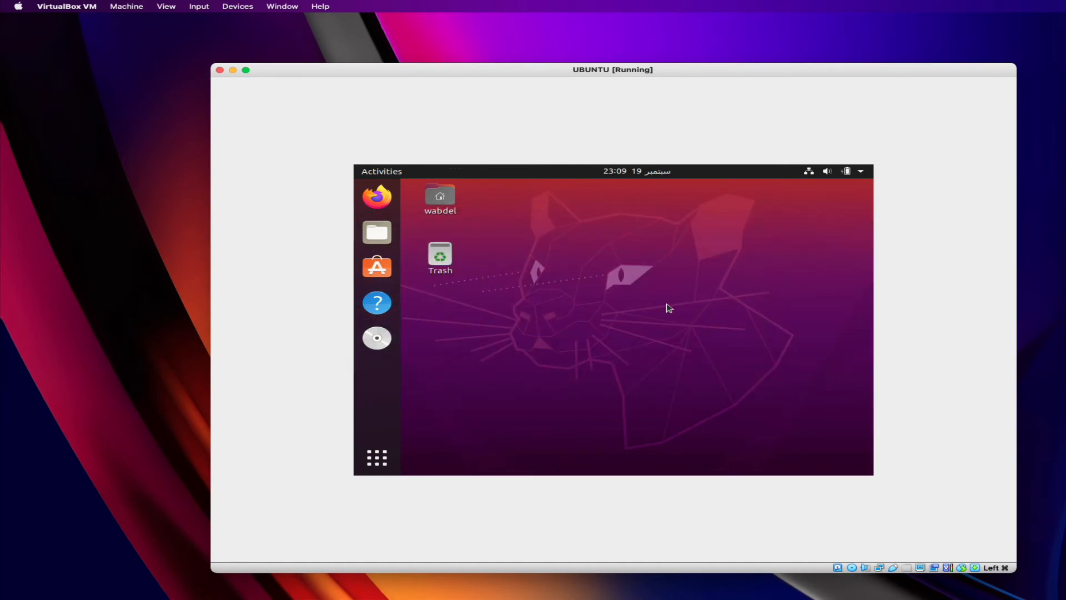
right_click(579, 303)
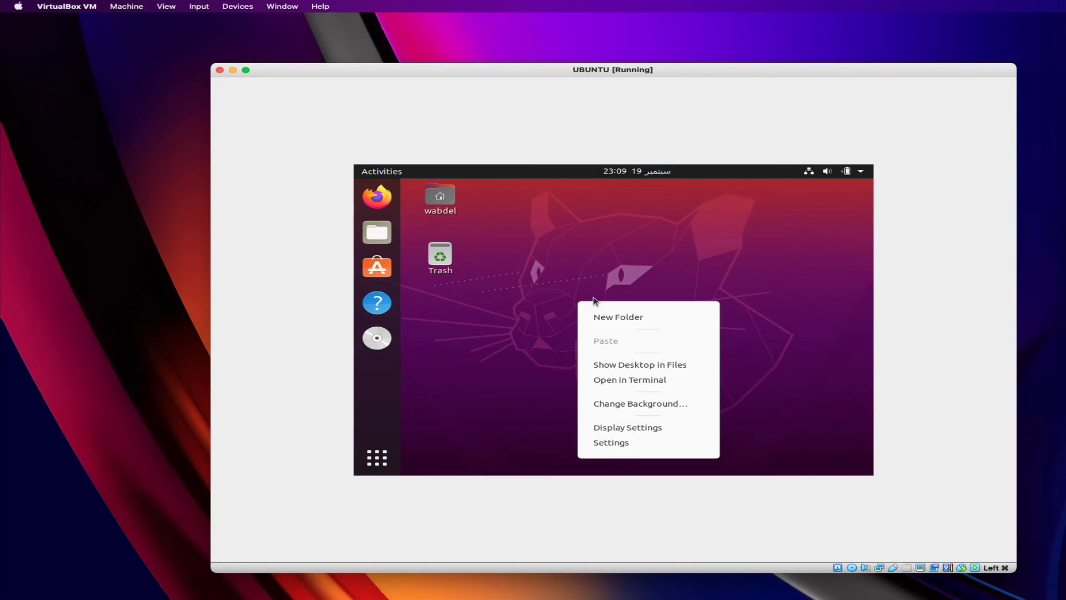
click(630, 428)
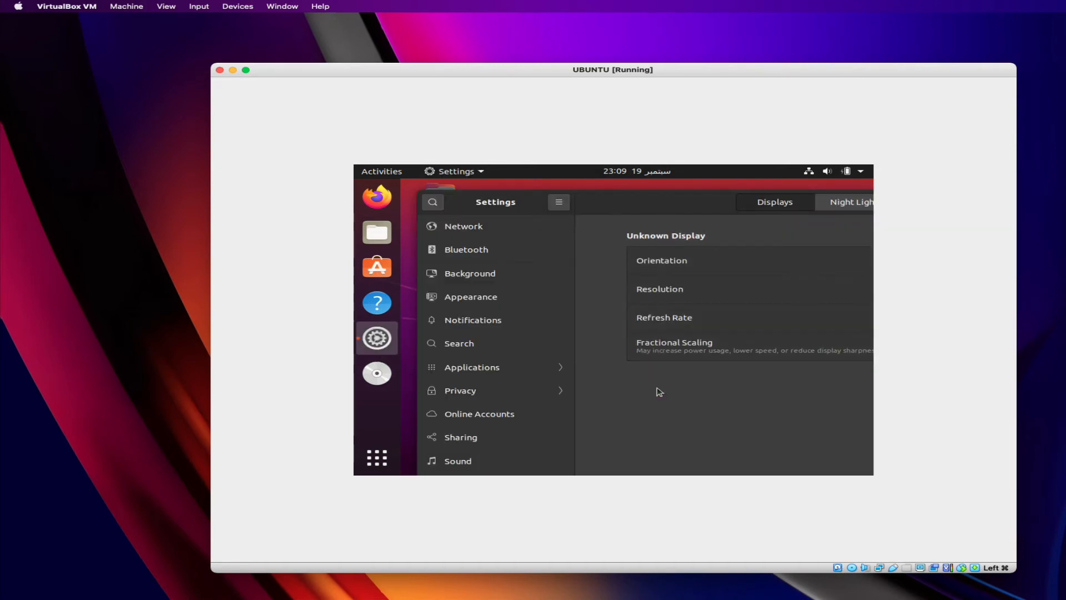
drag(666, 206, 512, 201)
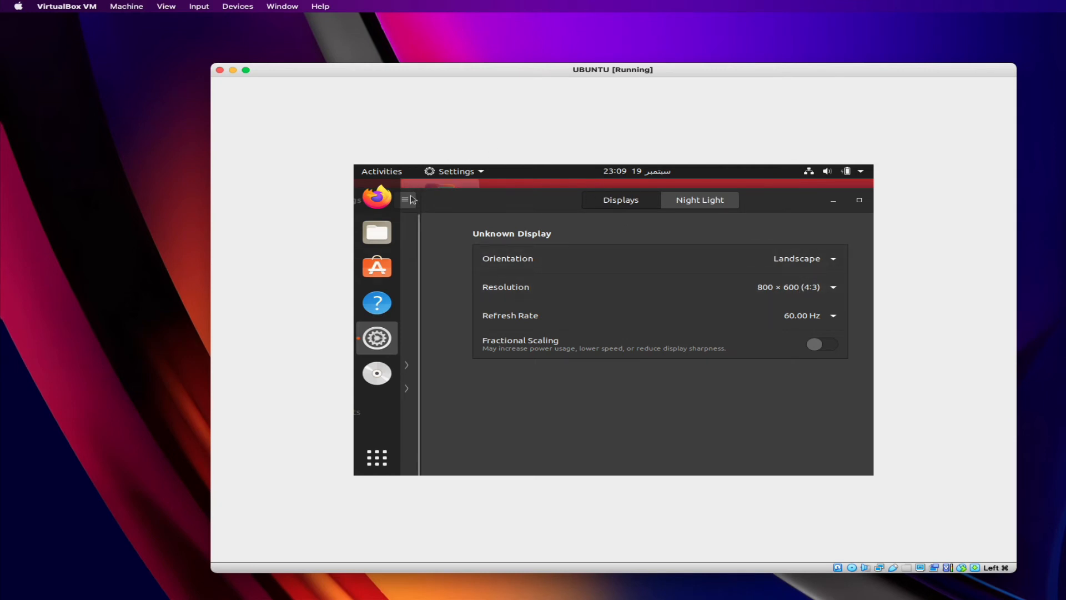
click(859, 200)
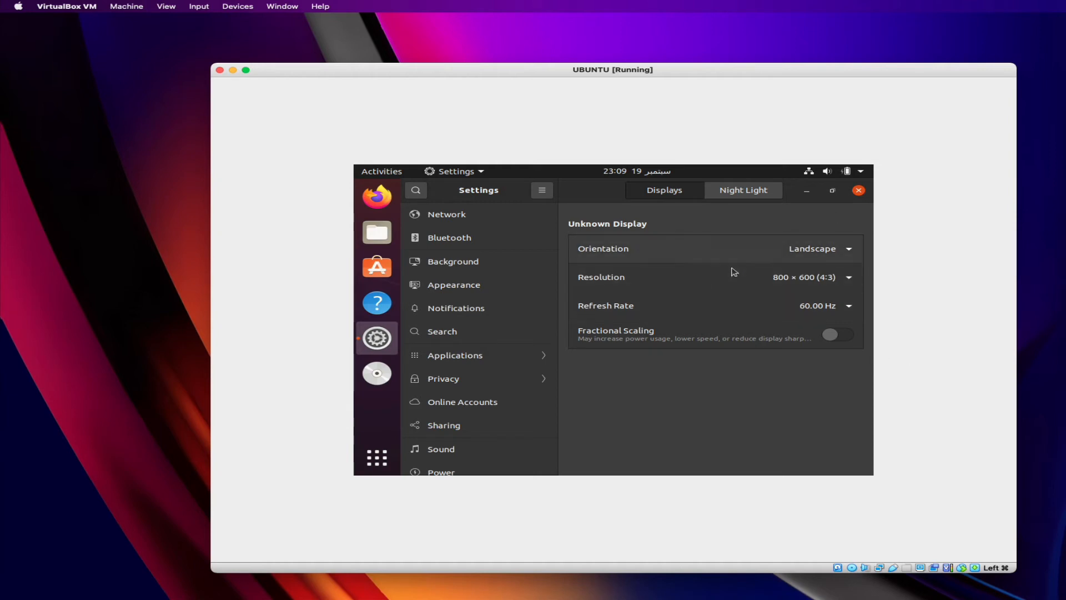
click(858, 192)
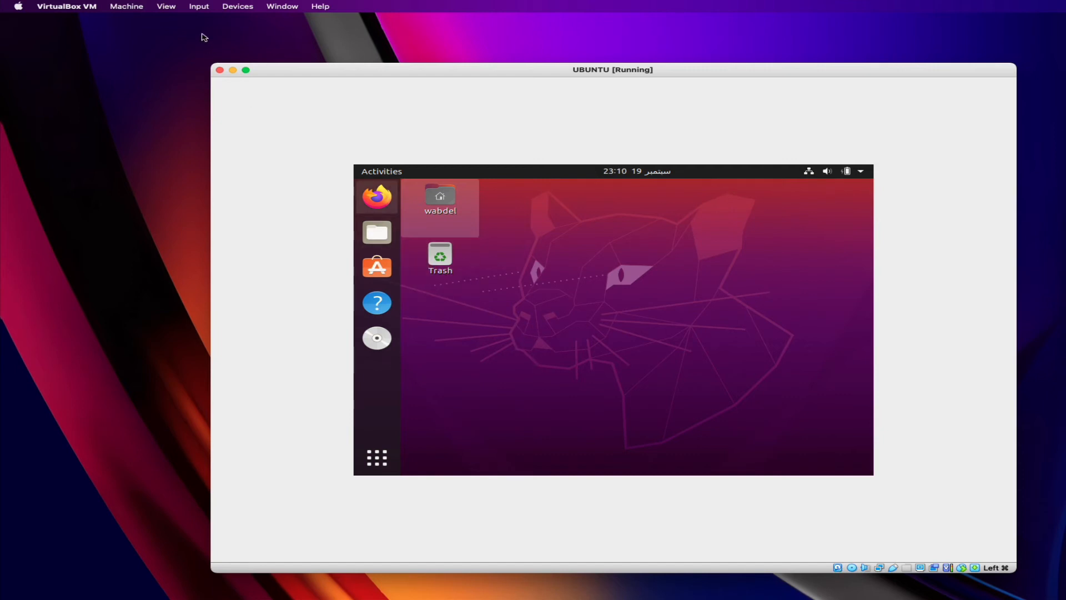
Step: Insert the Guest Additions CD image, then open Power Off in the system menu and cancel it
click(237, 7)
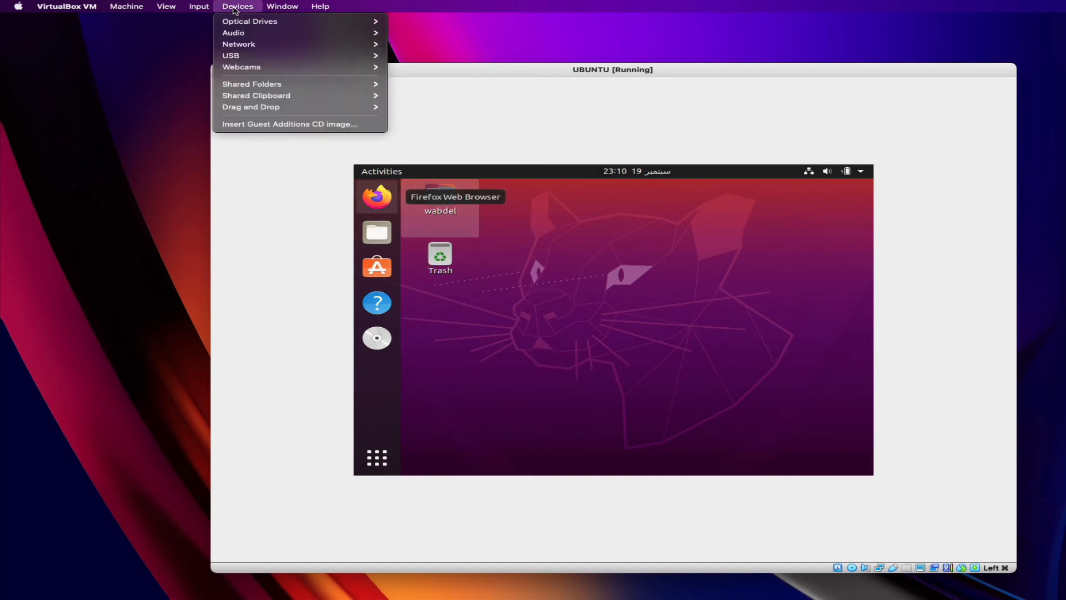
click(289, 124)
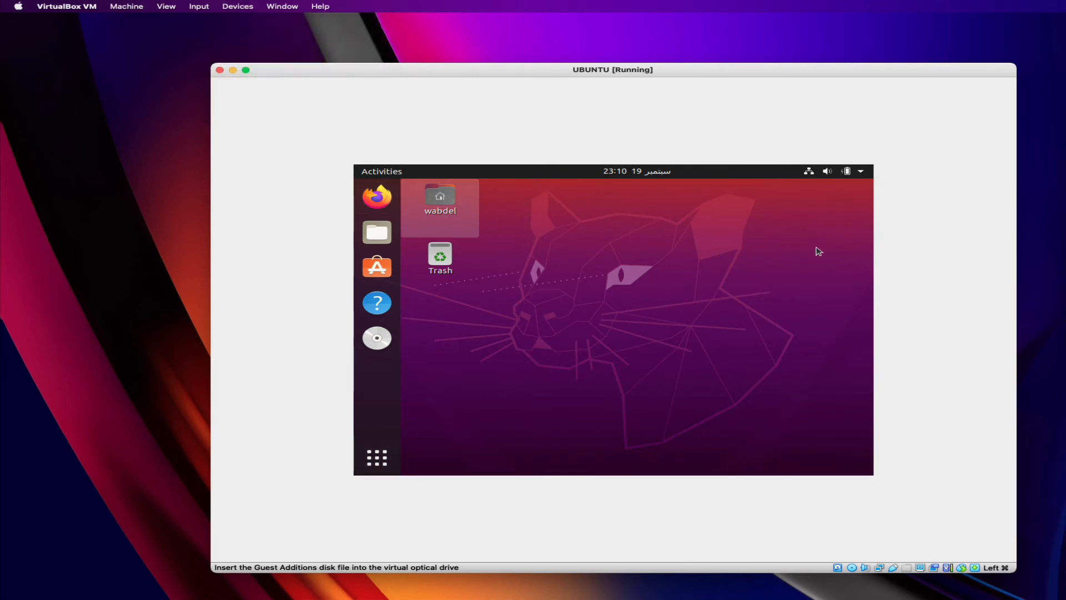
click(861, 173)
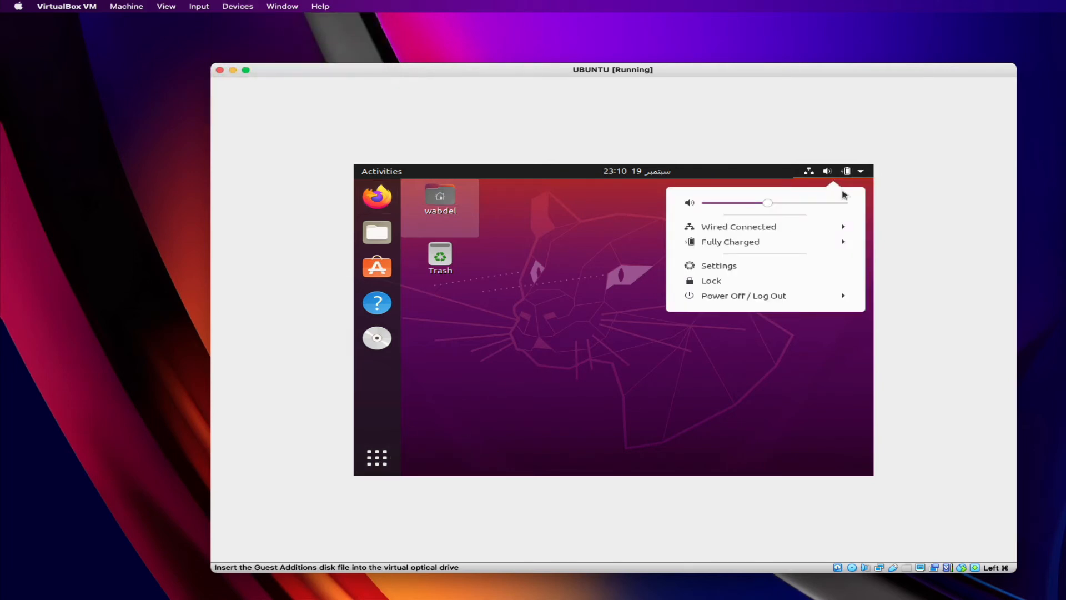
click(778, 295)
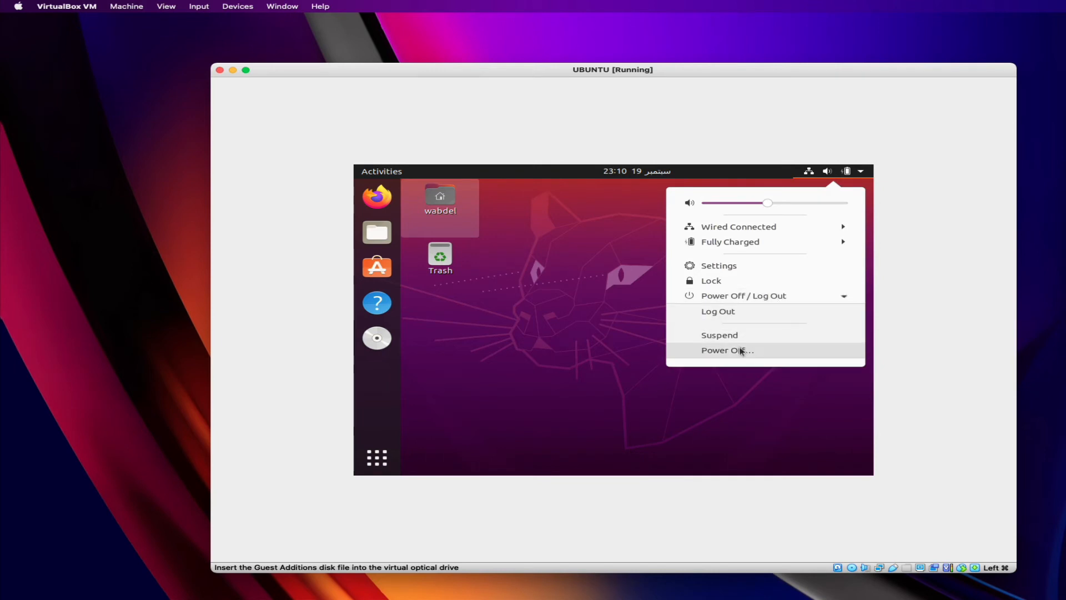
click(741, 351)
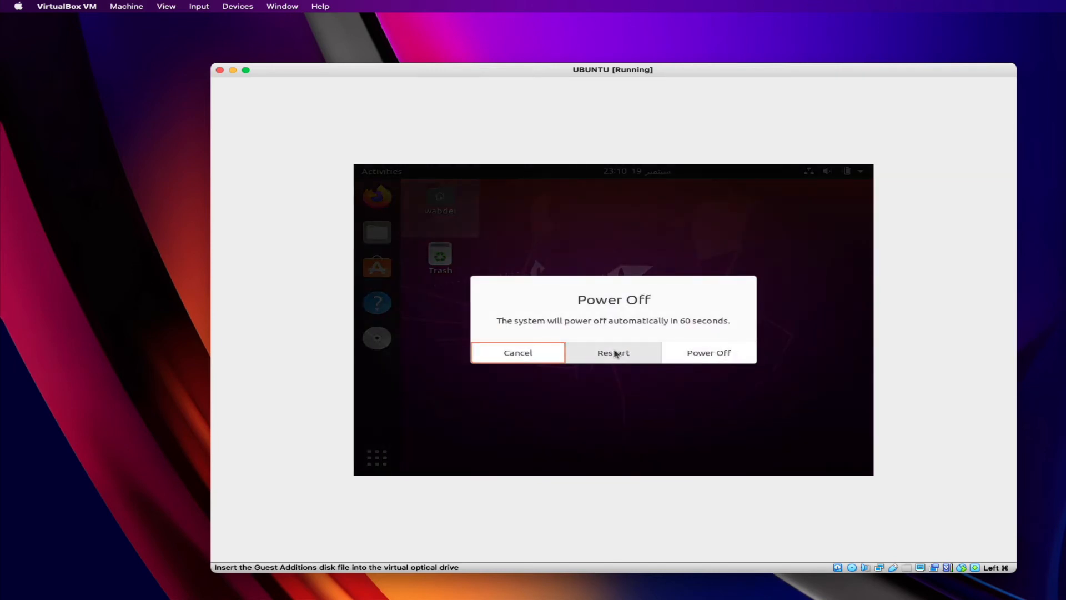
click(512, 357)
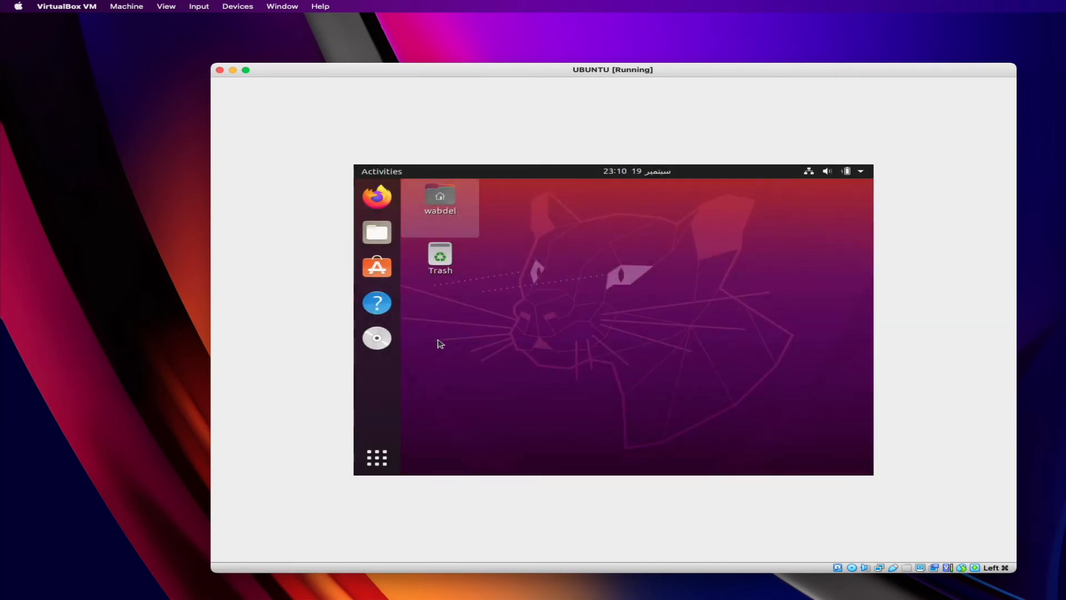
Step: Launch Terminal from the applications overview and add it to the dock favourites
click(376, 461)
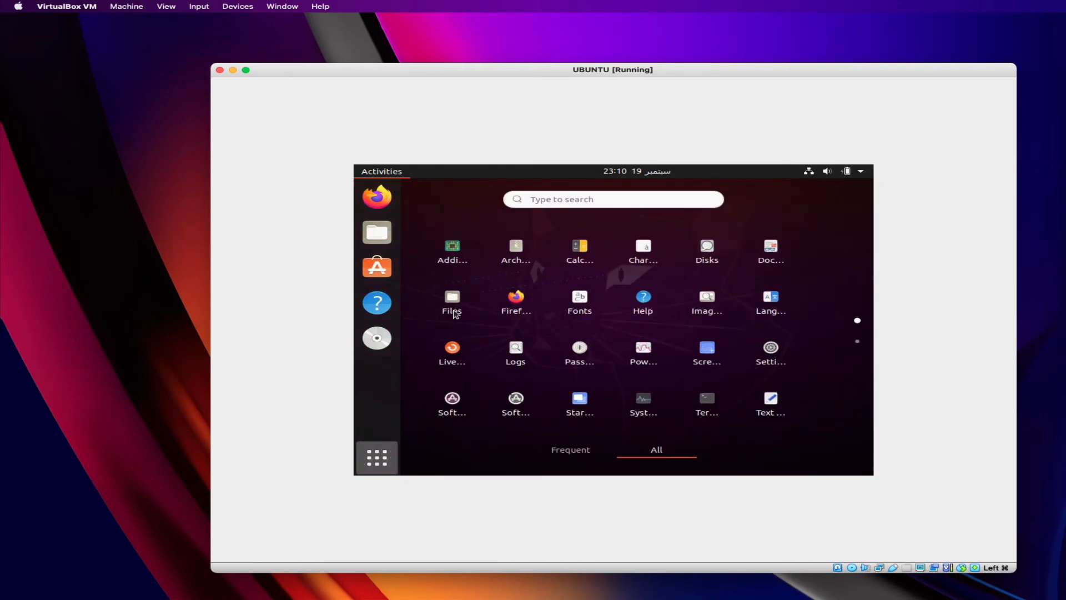
click(707, 399)
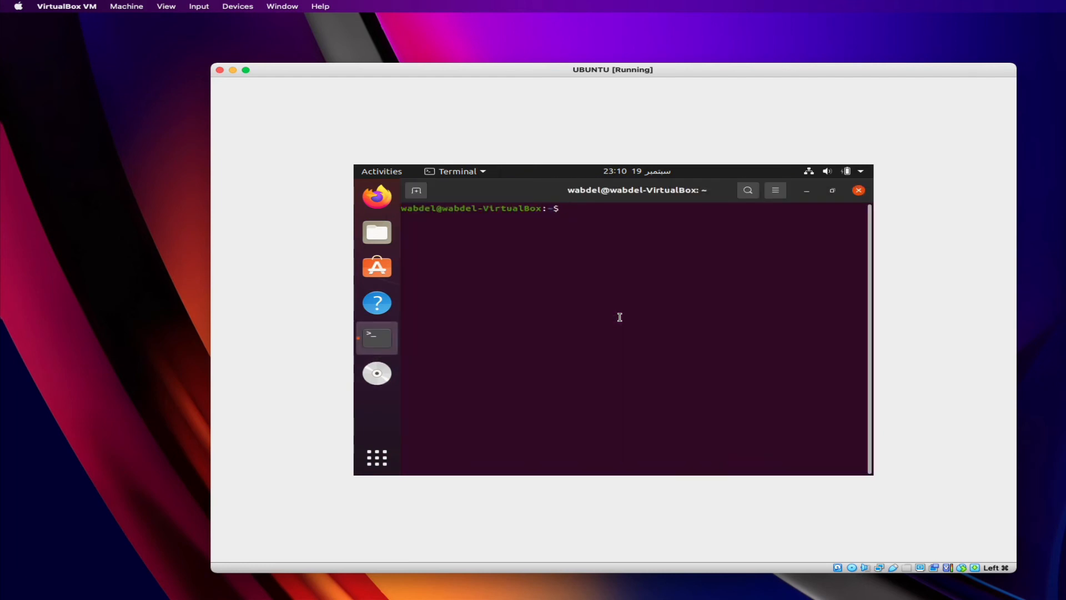
text(sudo reboot)
right_click(377, 340)
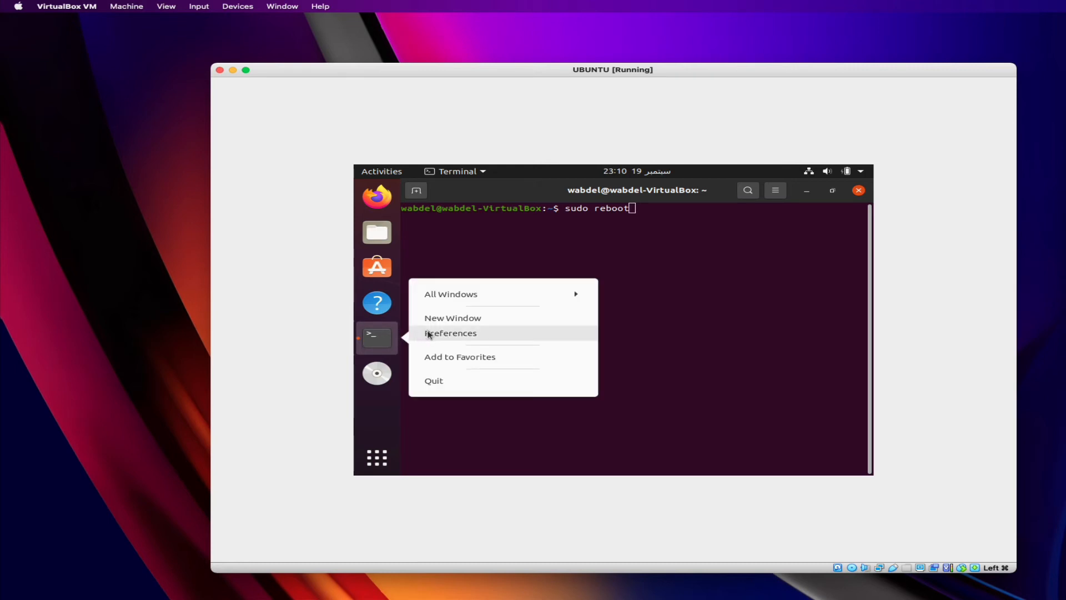
click(456, 355)
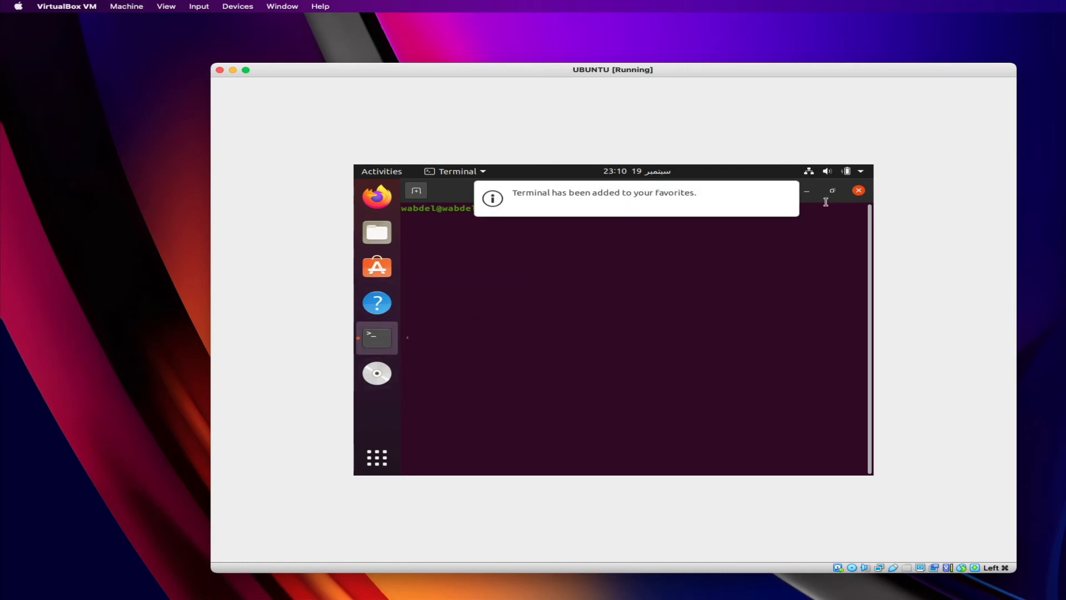
Step: Reopen Terminal and run sudo reboot with the sudo password to restart the guest
click(859, 190)
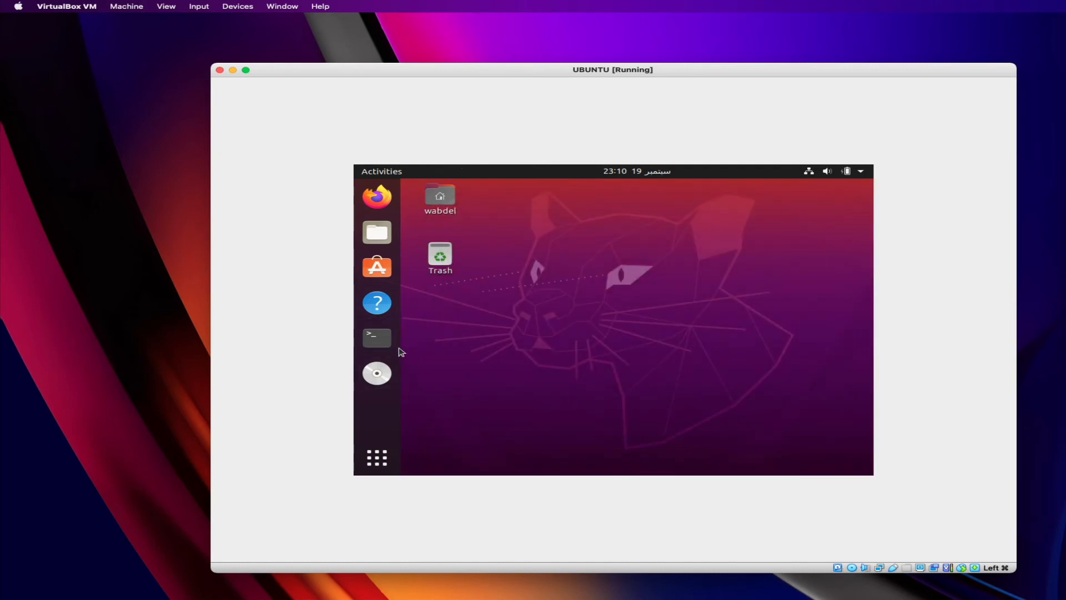
click(405, 345)
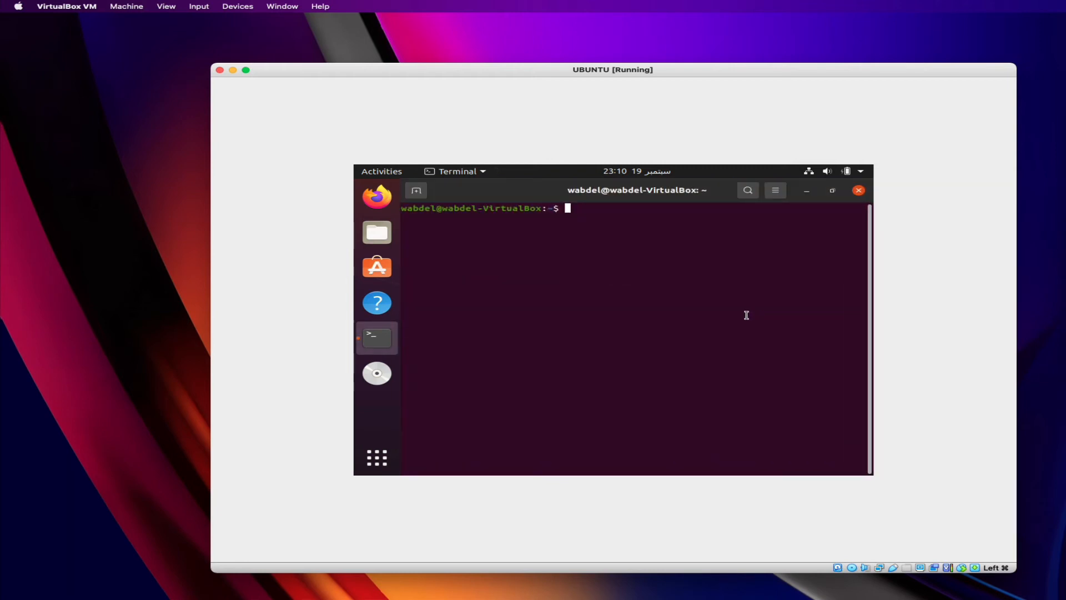
text(sudo reboot)
key(Return)
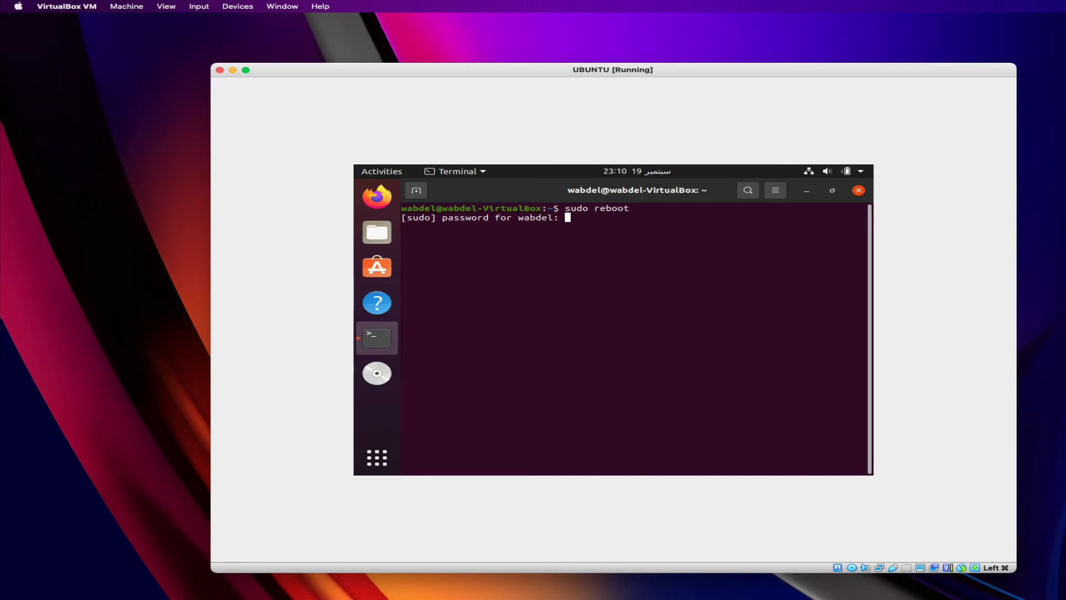
key(Return)
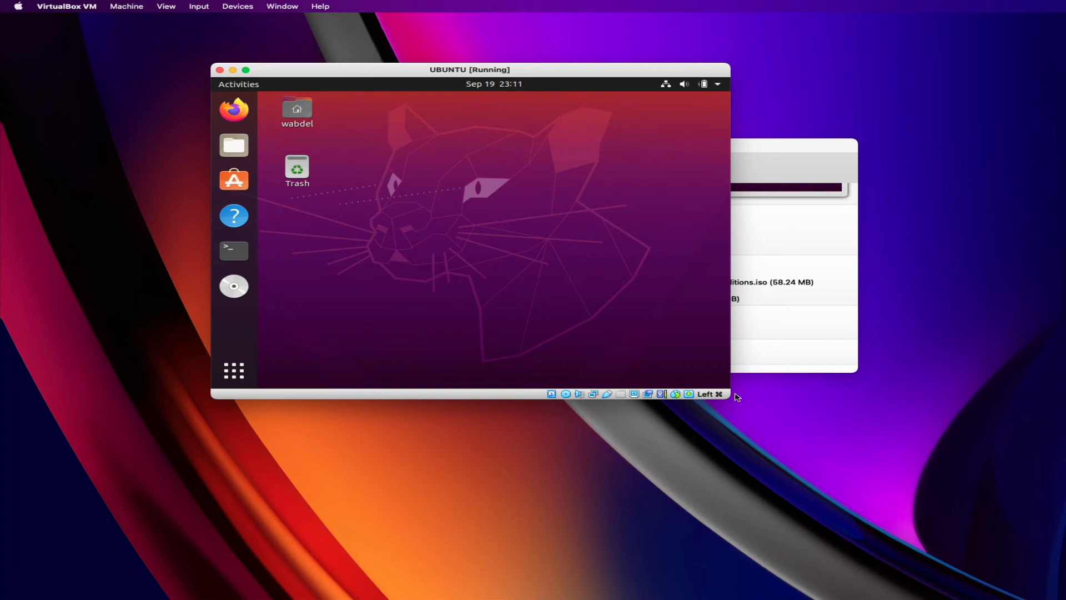
Step: Drag the UBUNTU VM window larger so the guest desktop resizes to fill it
drag(729, 397, 955, 554)
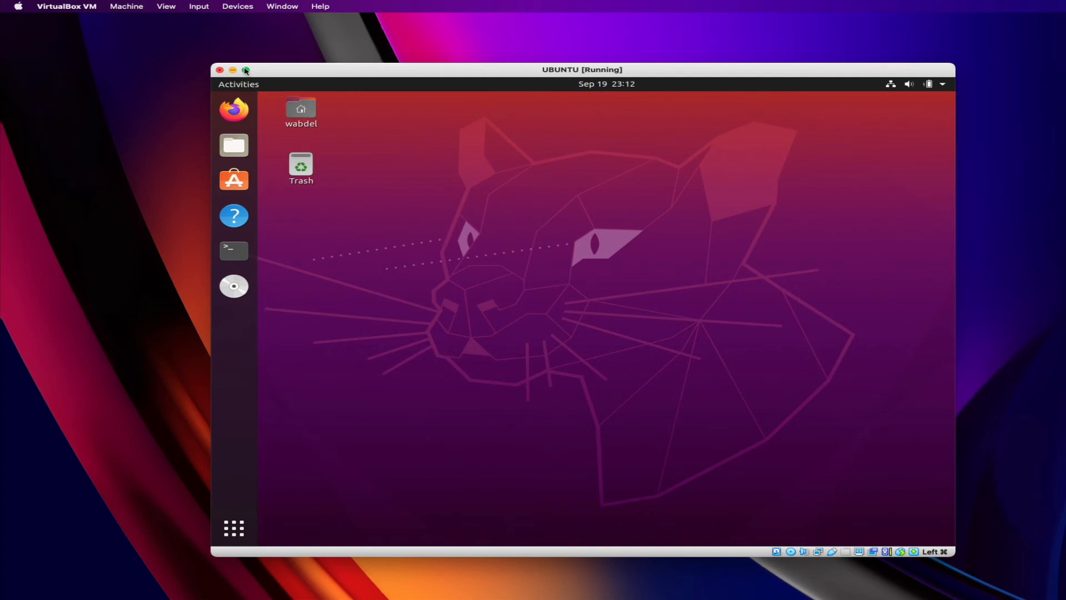
mouse_move(246, 70)
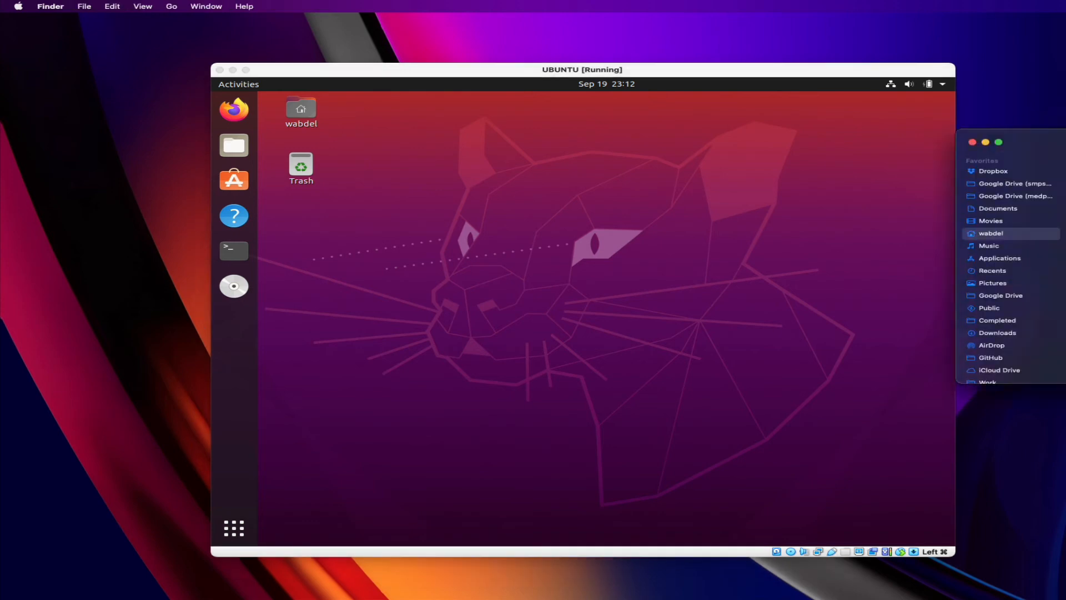
Step: Bring the wabdel home folder into view, select phsp, and park the window at the right edge
drag(1065, 144, 615, 125)
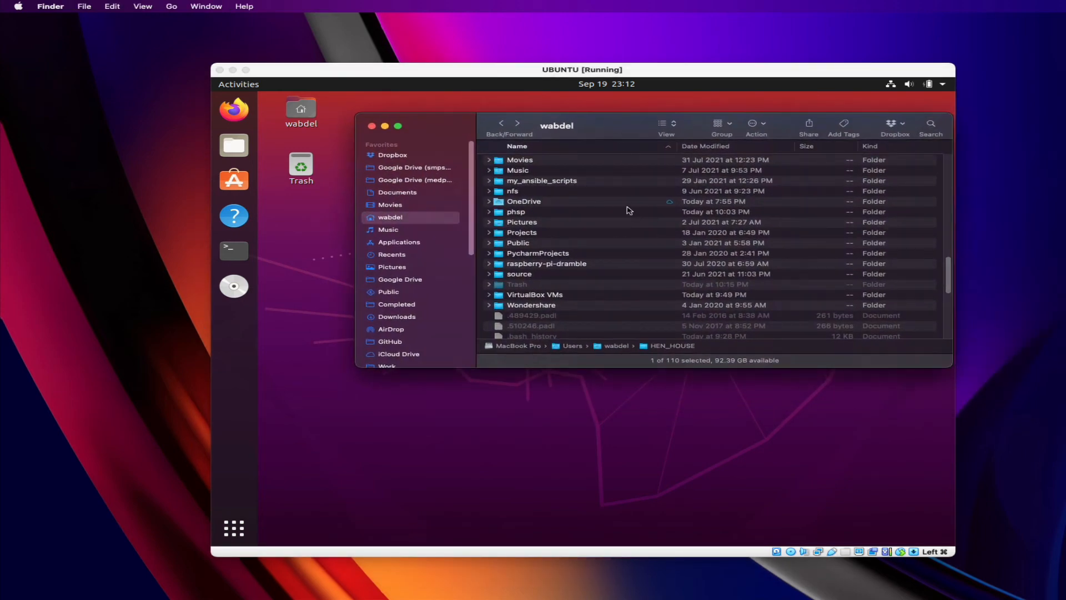
drag(438, 130, 424, 366)
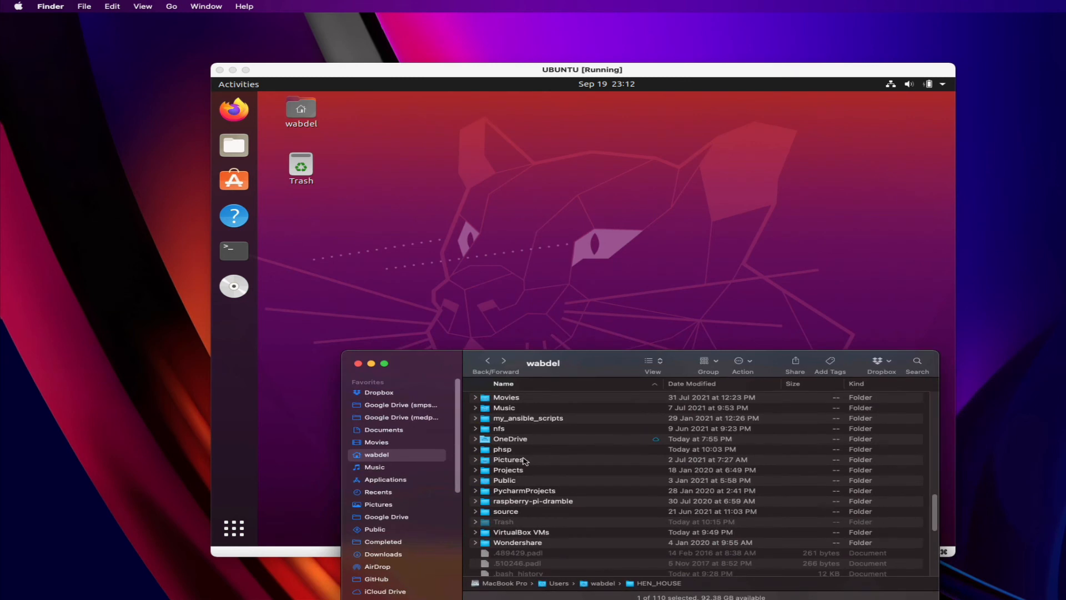
click(510, 452)
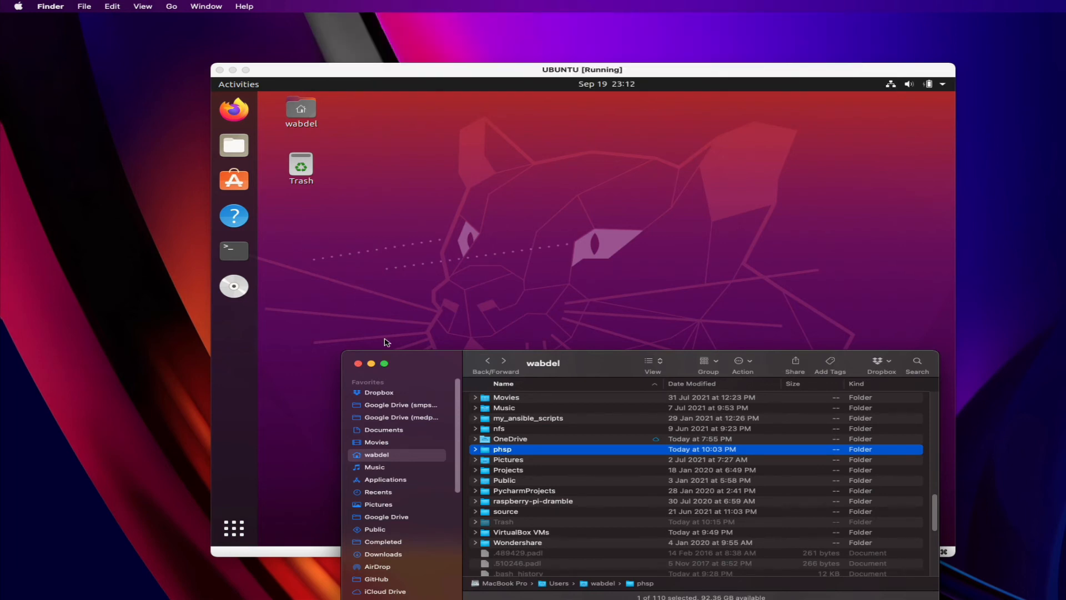
drag(413, 361, 1044, 217)
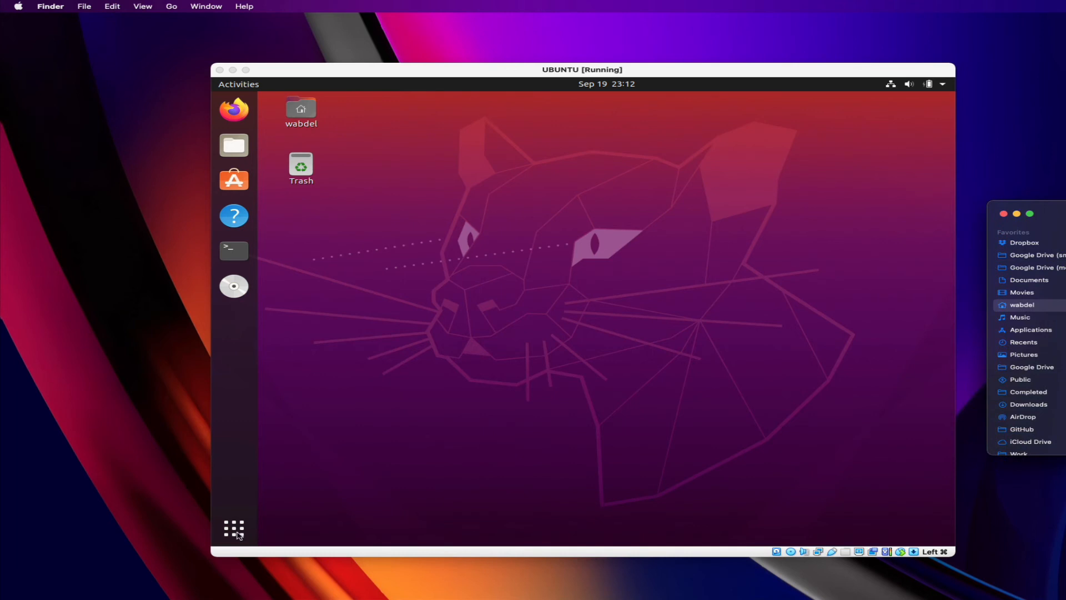
Step: Return to the Ubuntu VM and show its application grid
click(238, 534)
click(236, 532)
click(237, 532)
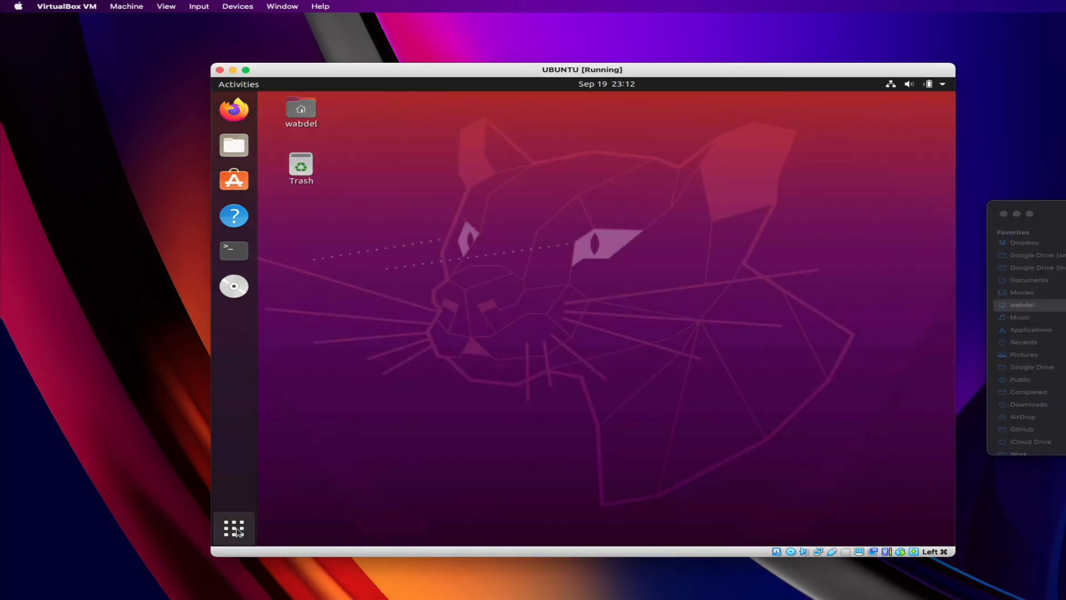
click(237, 533)
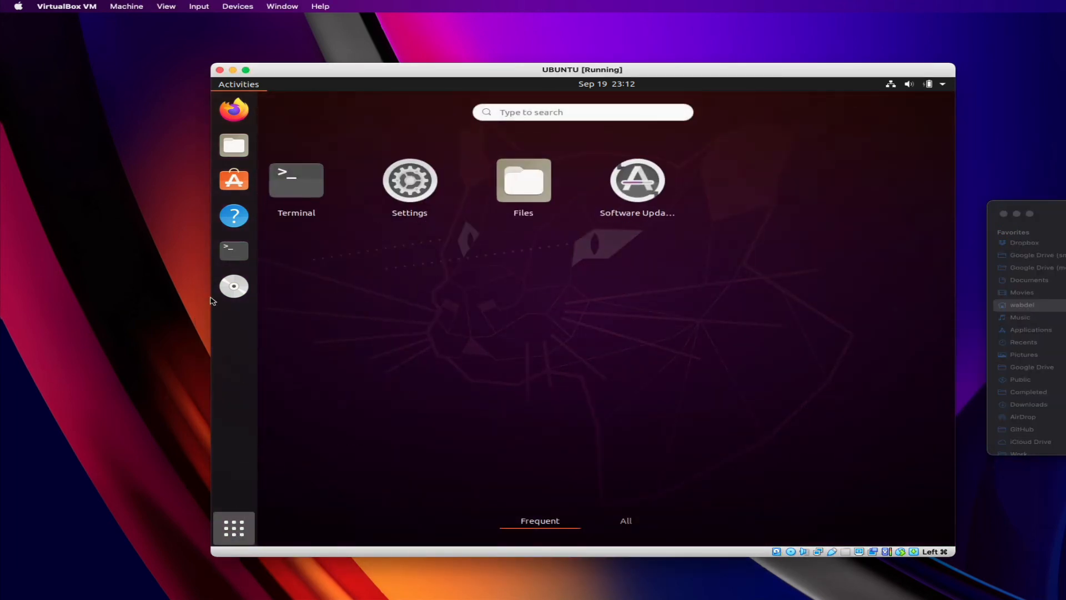
Step: In a guest terminal, run 'sudo shutdown now' and enter the sudo password
click(234, 251)
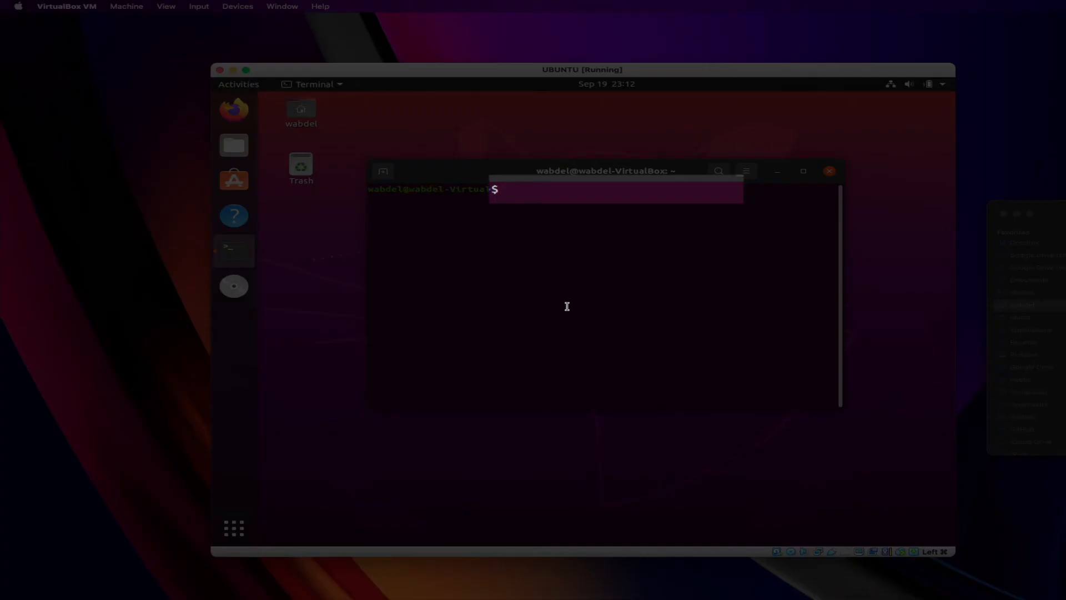
text(sudo )
text(su)
text(ho)
key(BackSpace)
key(BackSpace)
key(BackSpace)
text(hutdown )
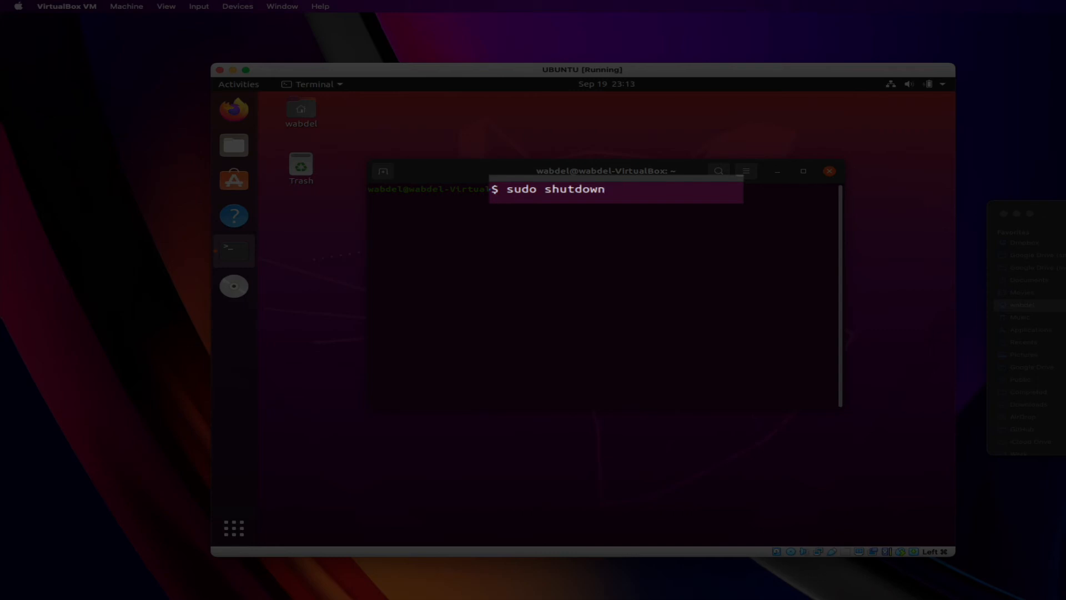
text(now)
key(Return)
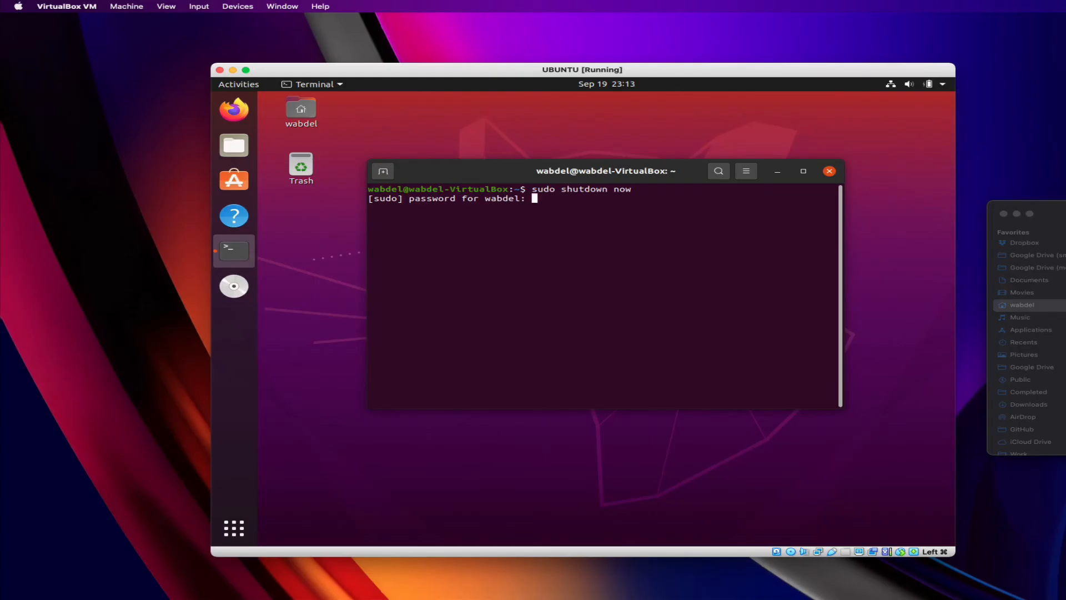
key(Return)
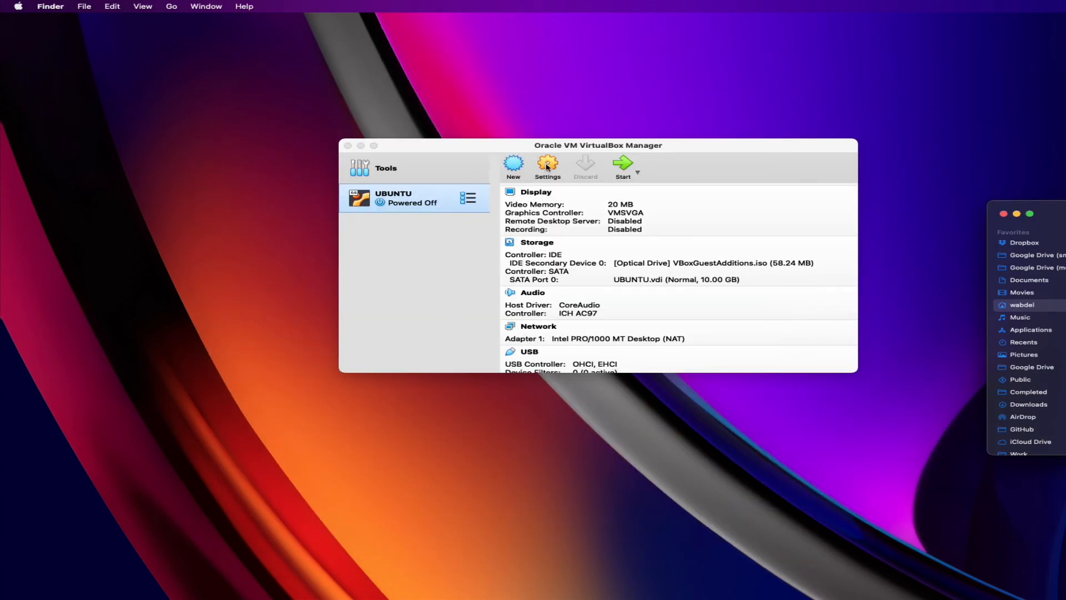
Step: Remove the Guest Additions disc from the UBUNTU machine's optical drive
click(725, 266)
click(725, 266)
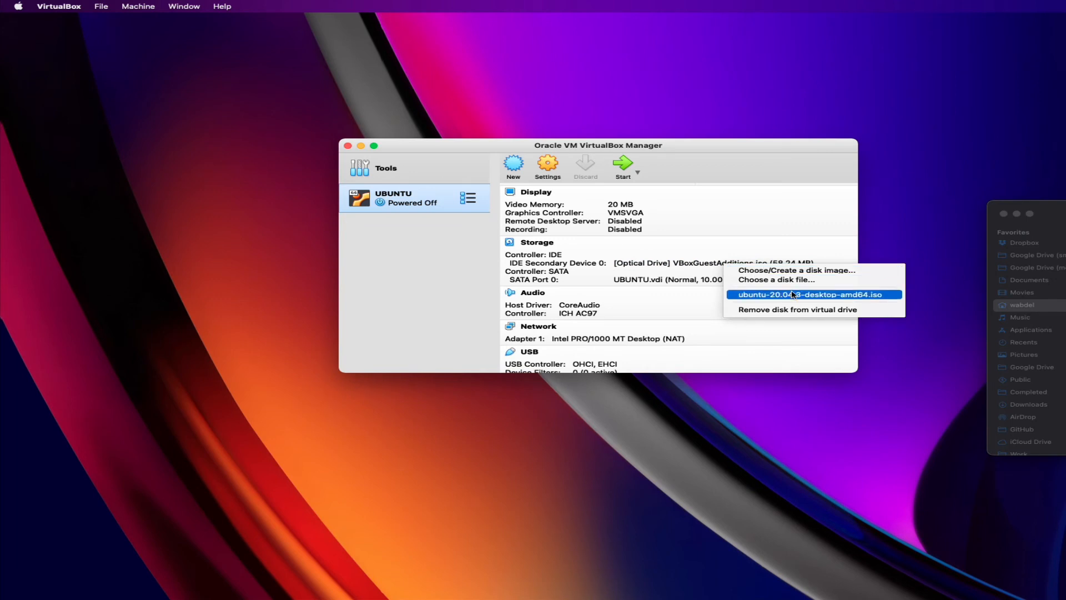
click(786, 311)
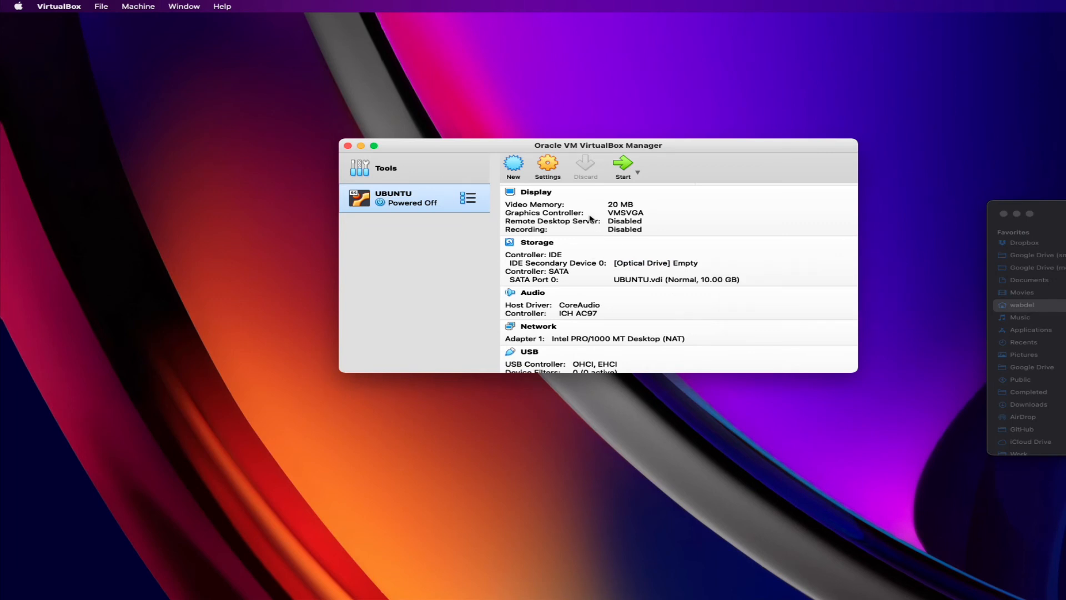
Step: In the UBUNTU settings, raise the processor count to 8 CPUs
click(547, 164)
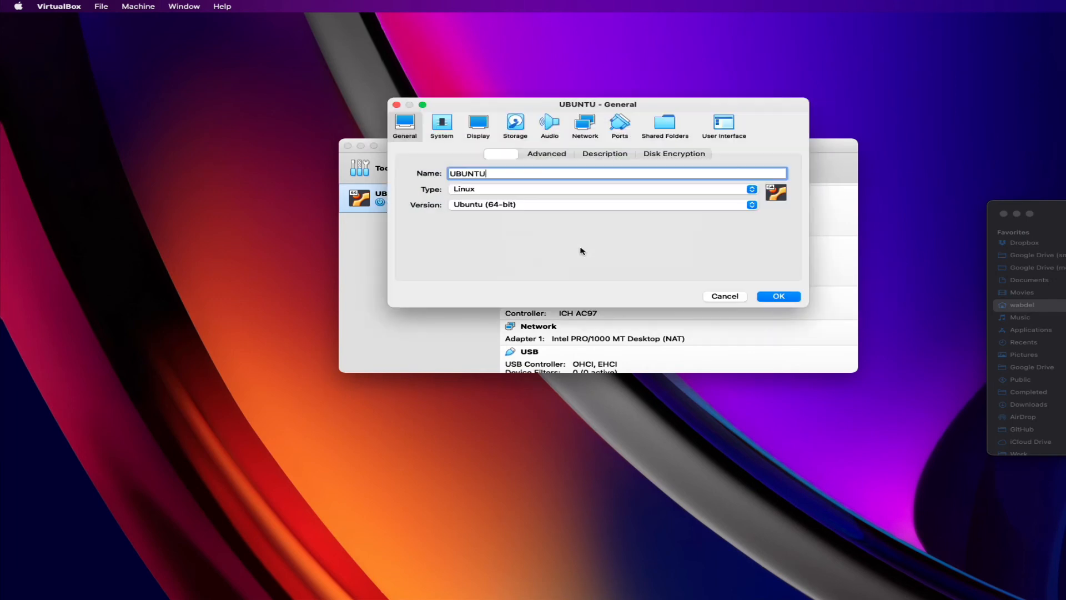
click(442, 125)
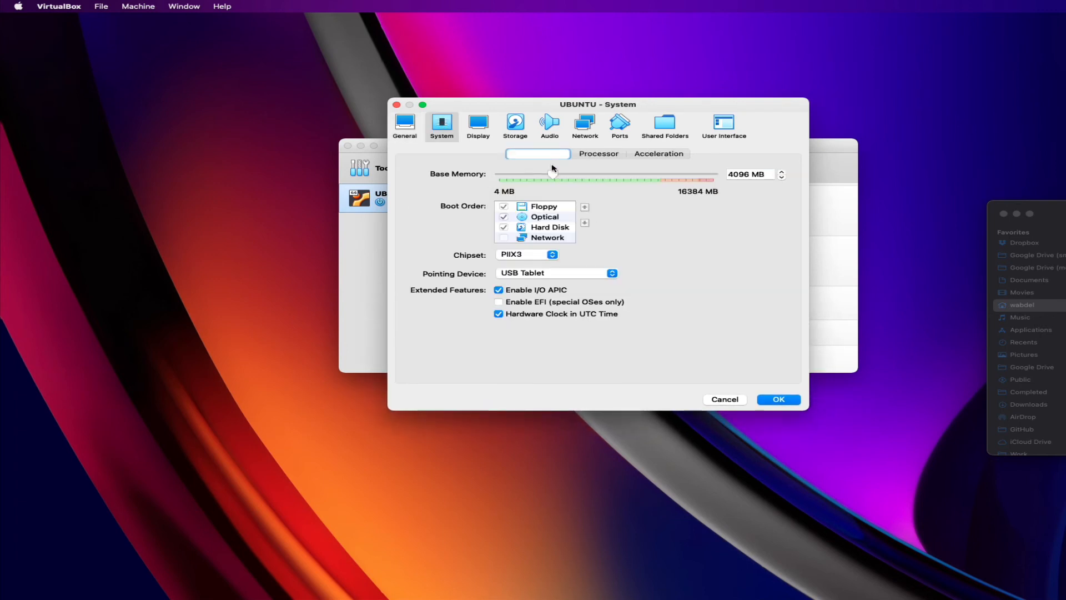
click(599, 153)
drag(601, 176, 733, 175)
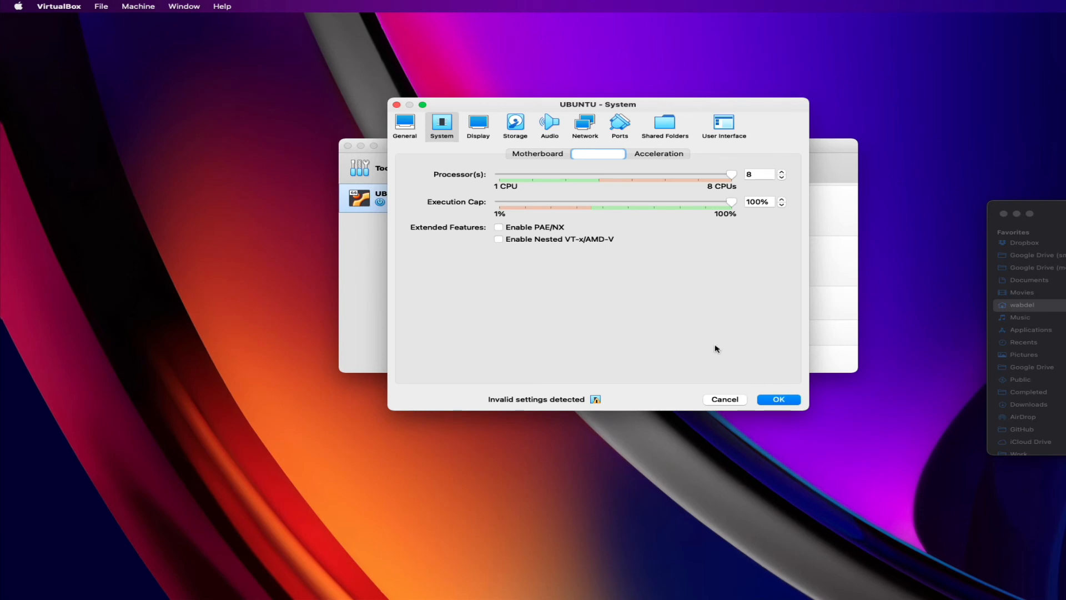
click(664, 127)
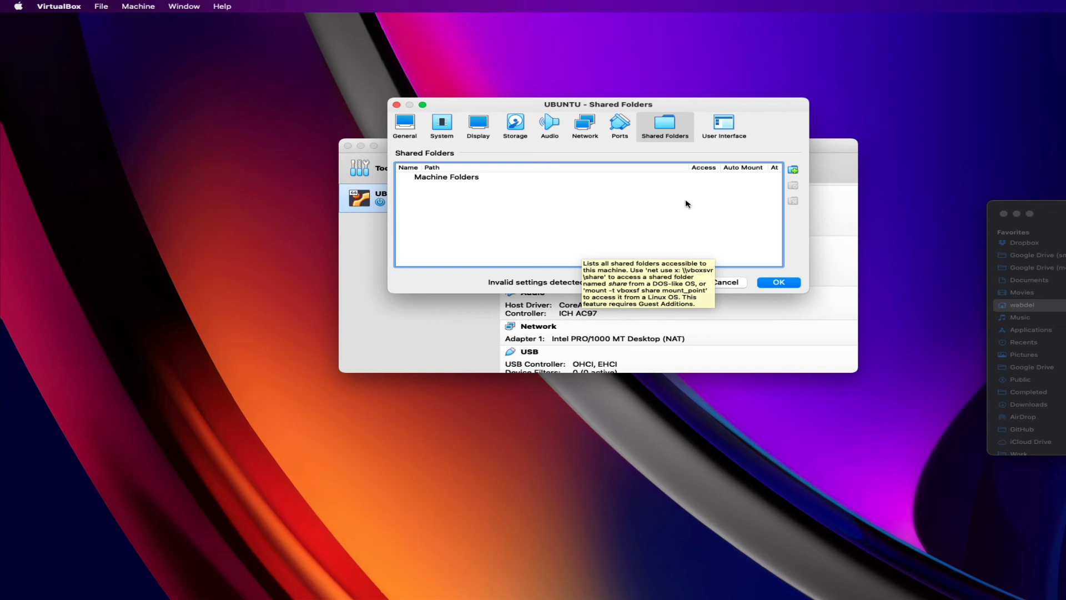
Step: Share /Users/wabdel/phsp with full access, auto-mounted at /home/wabdel/phsp, and save the settings
click(793, 170)
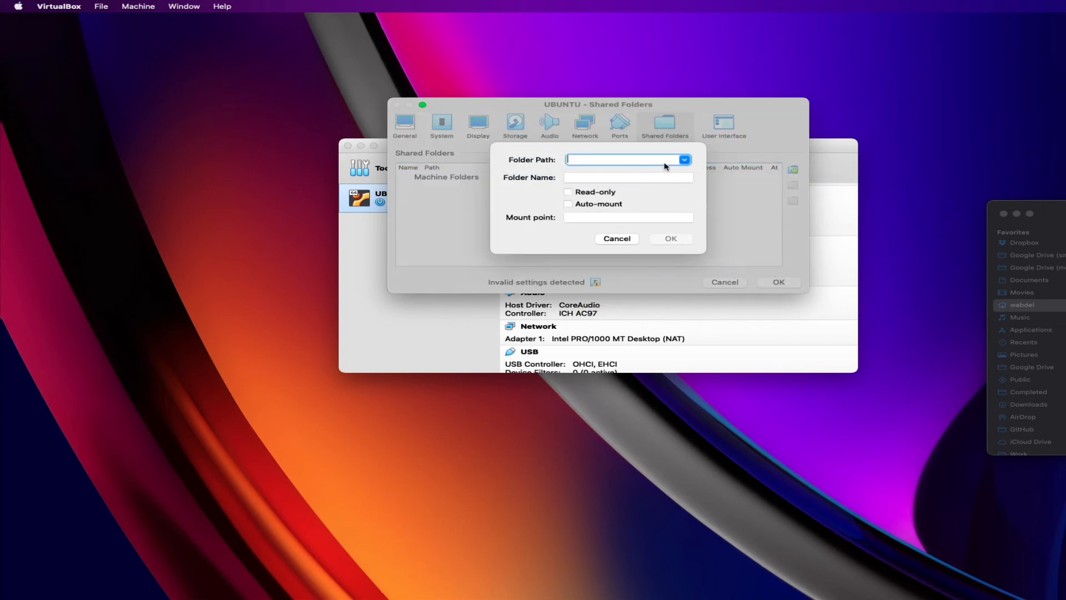
click(685, 160)
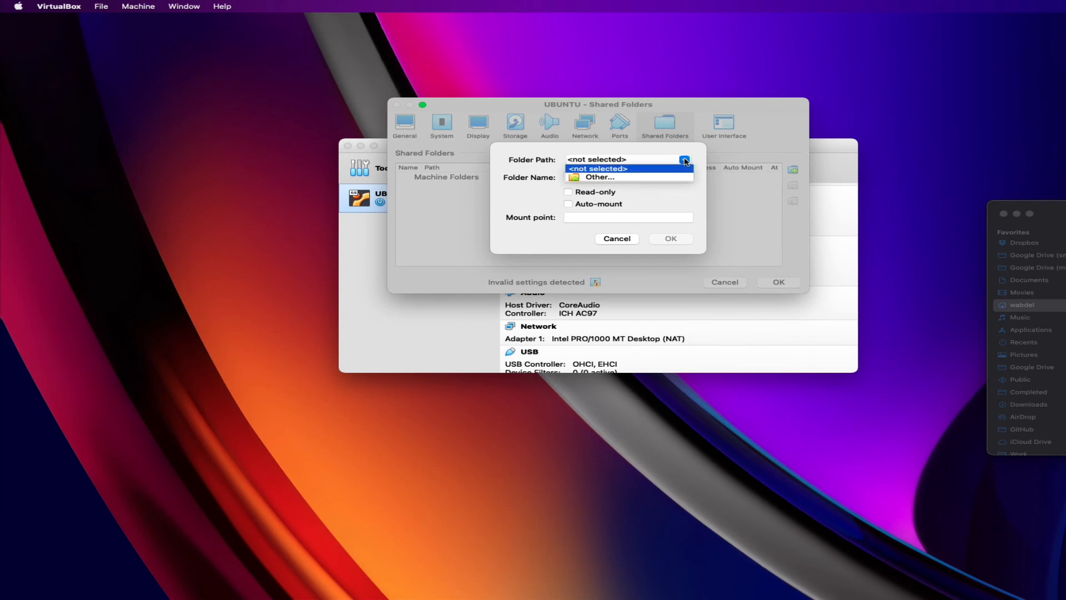
click(625, 178)
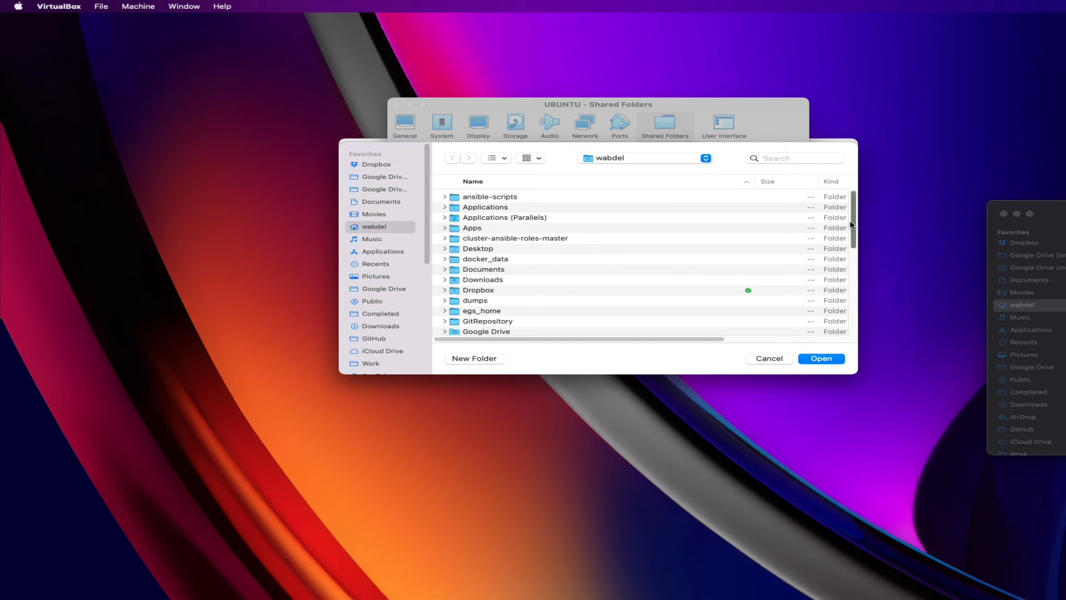
drag(854, 225, 838, 269)
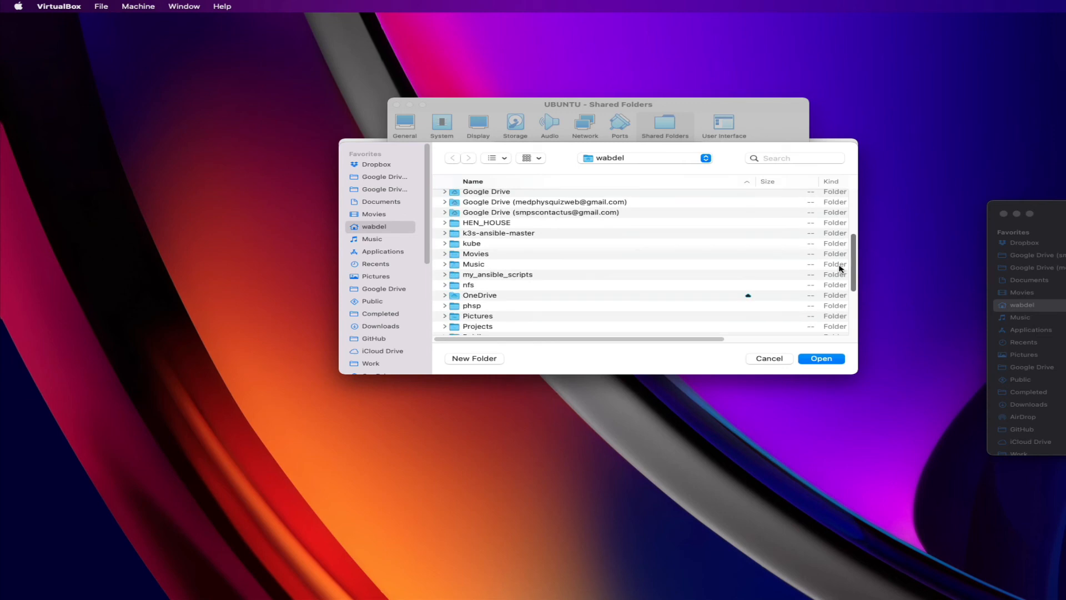
click(470, 306)
click(822, 358)
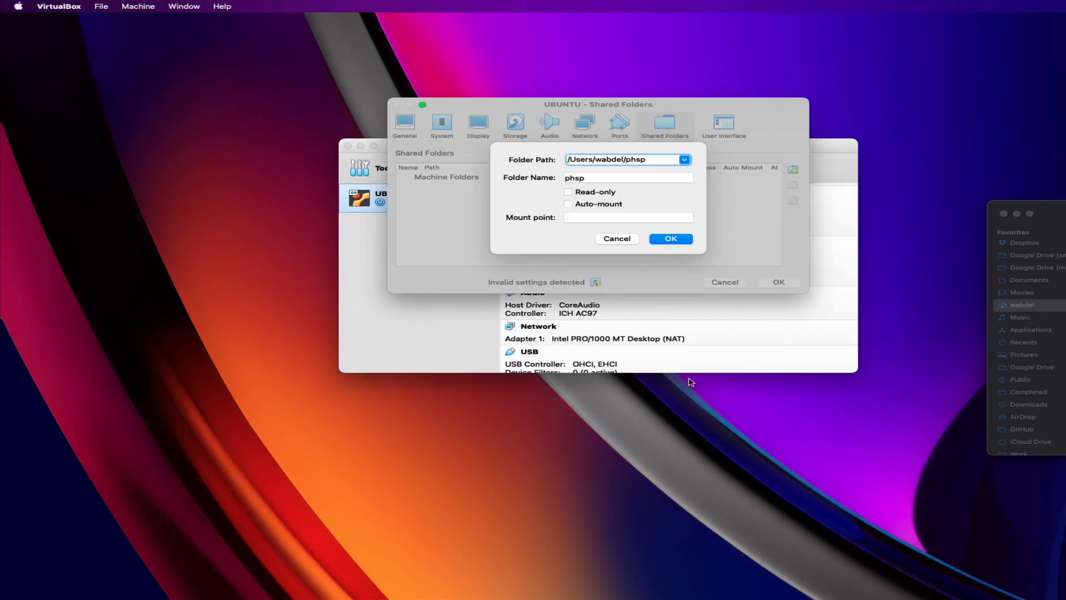
click(568, 204)
click(613, 217)
text(/)
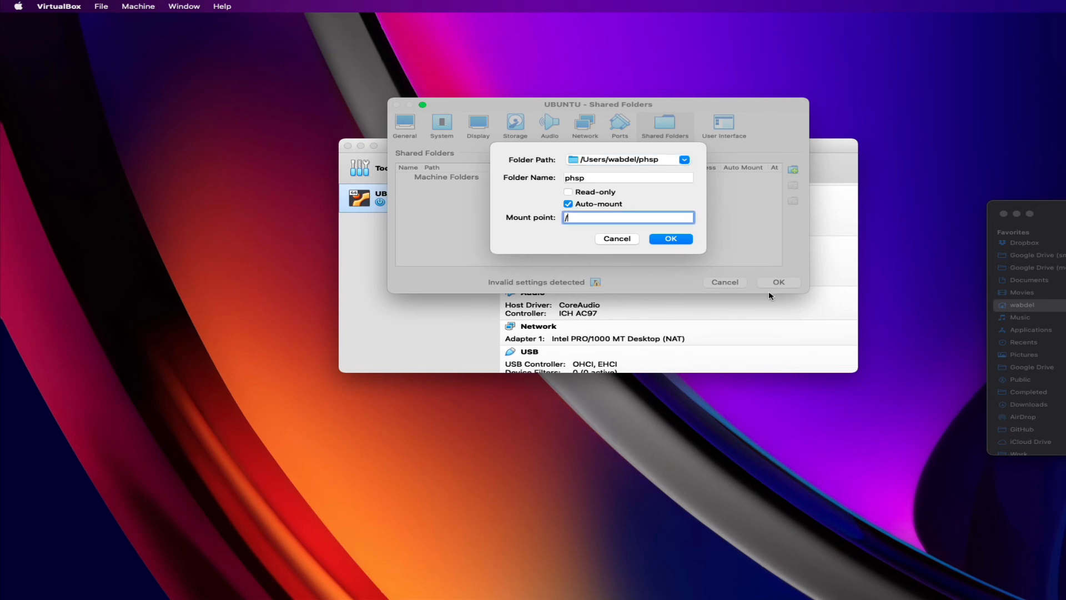
text(home/wabdel/phsp)
click(679, 238)
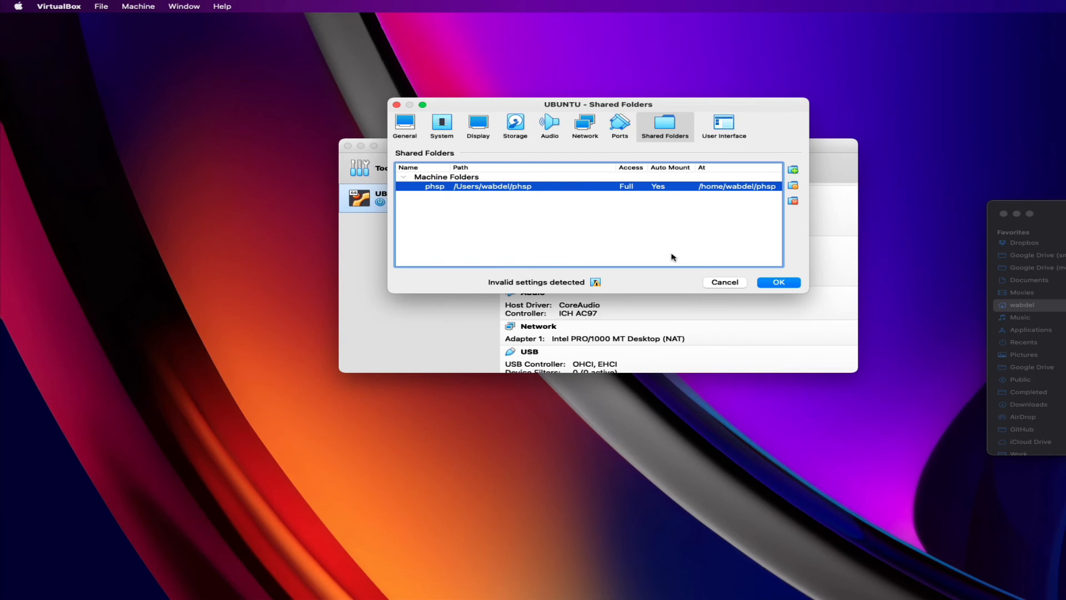
click(782, 284)
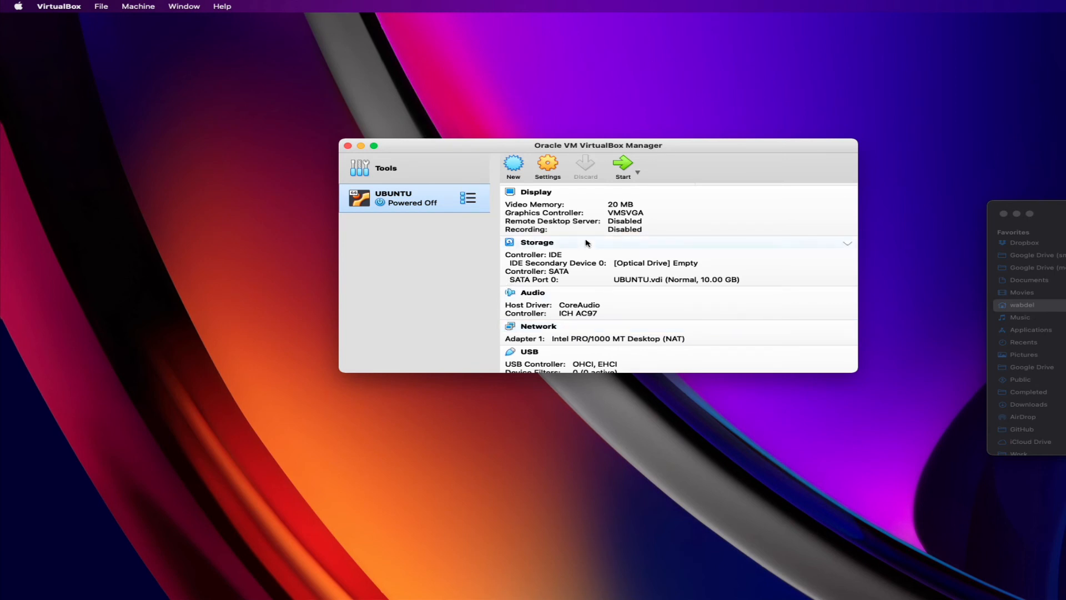
Step: In the UBUNTU Shared Folders settings, choose the host egs_home folder for a new share
click(558, 176)
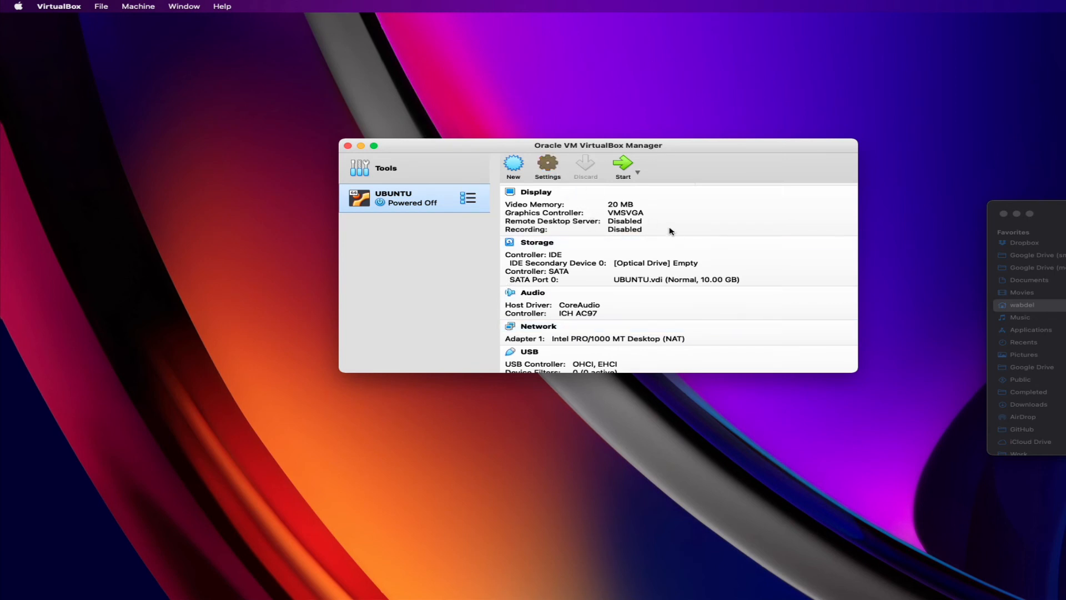
click(672, 127)
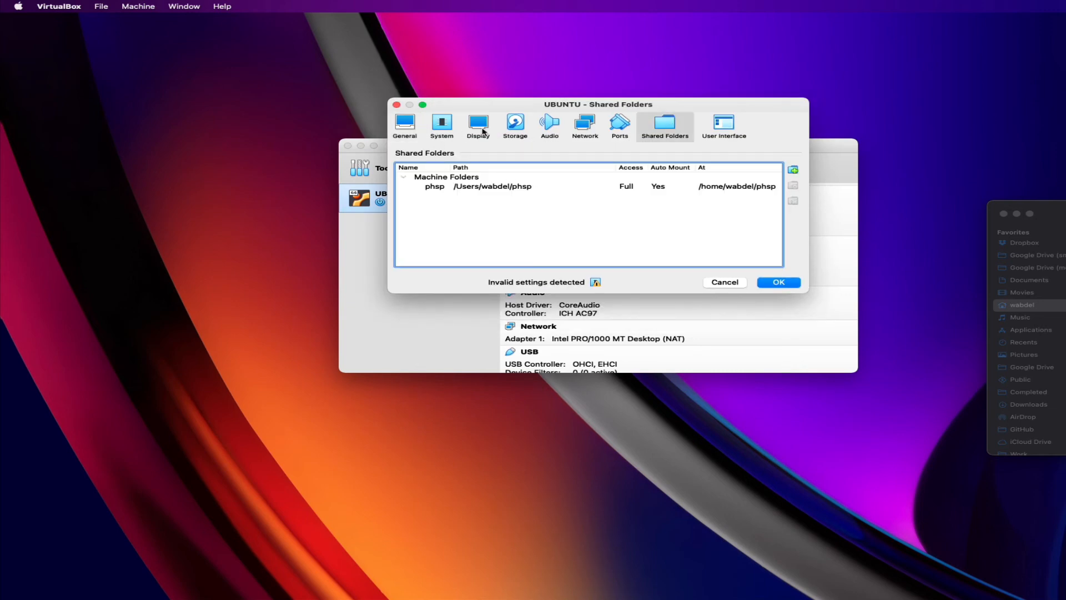
click(793, 169)
click(684, 159)
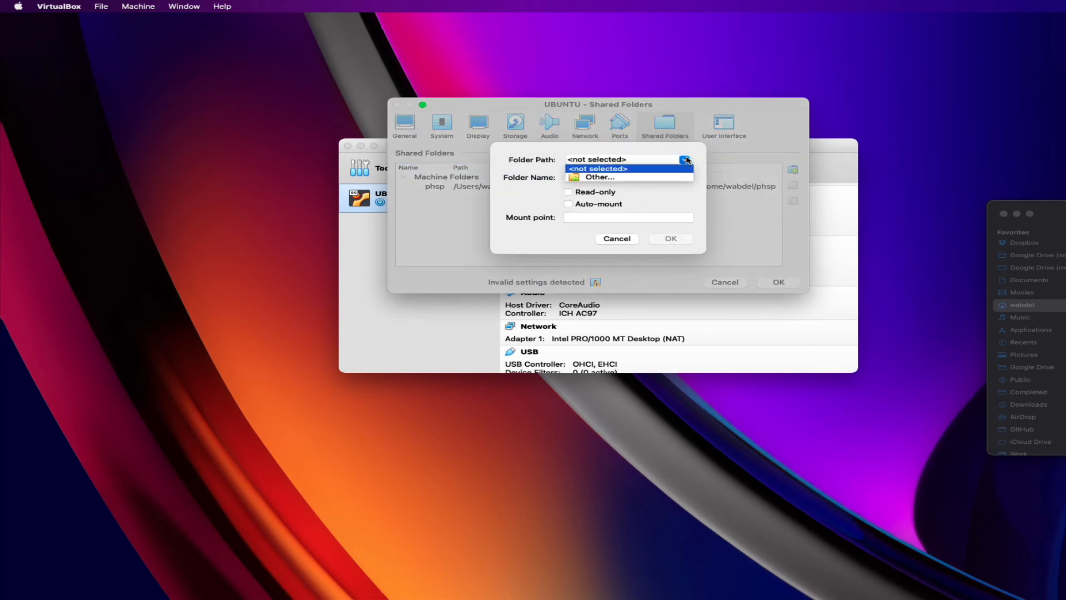
click(636, 178)
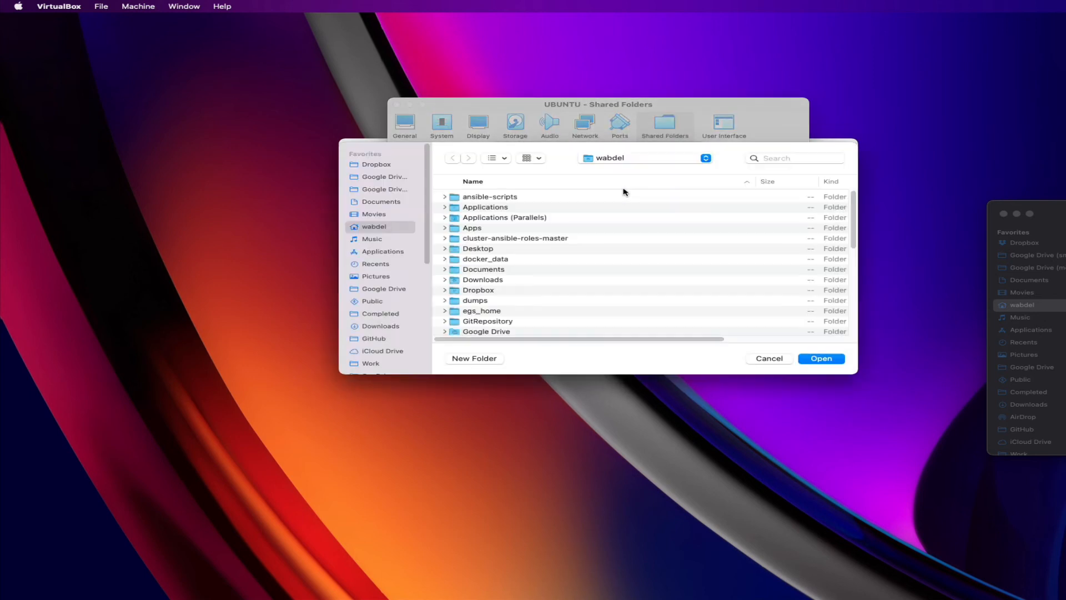
click(492, 311)
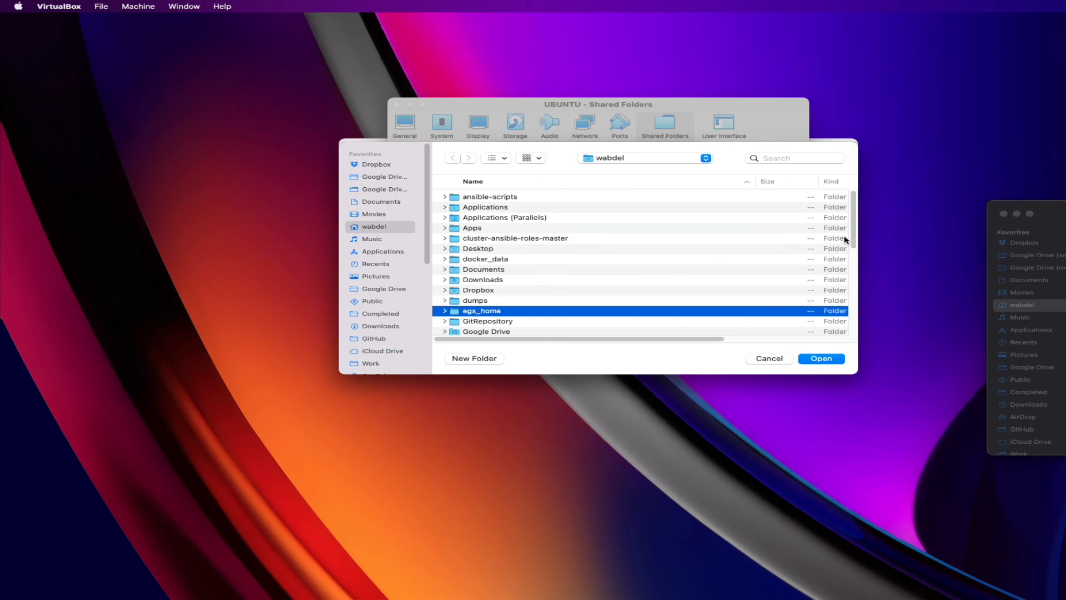
drag(854, 239, 847, 273)
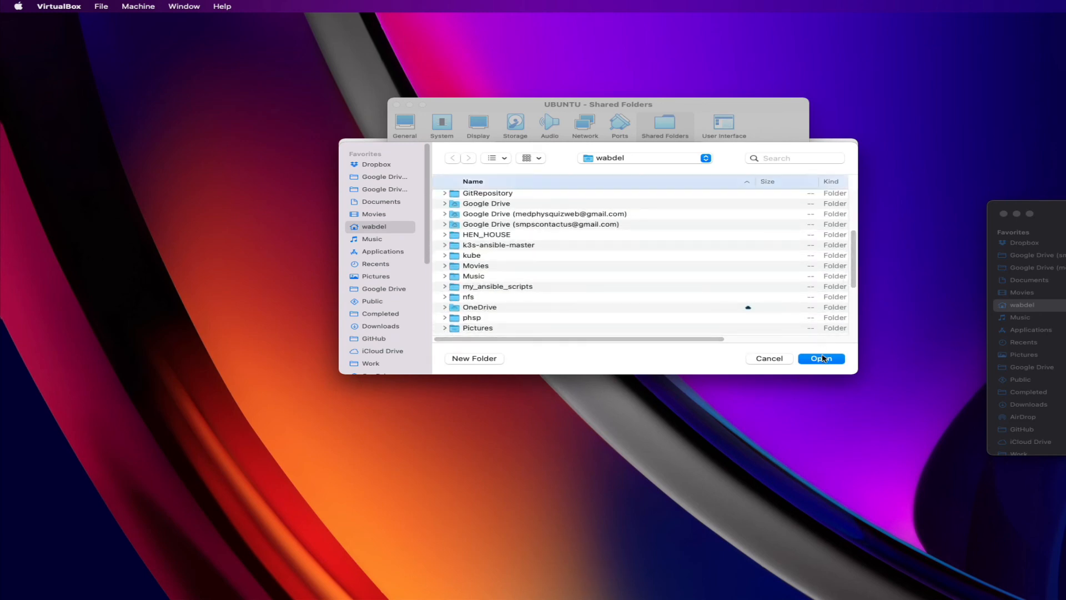
click(821, 359)
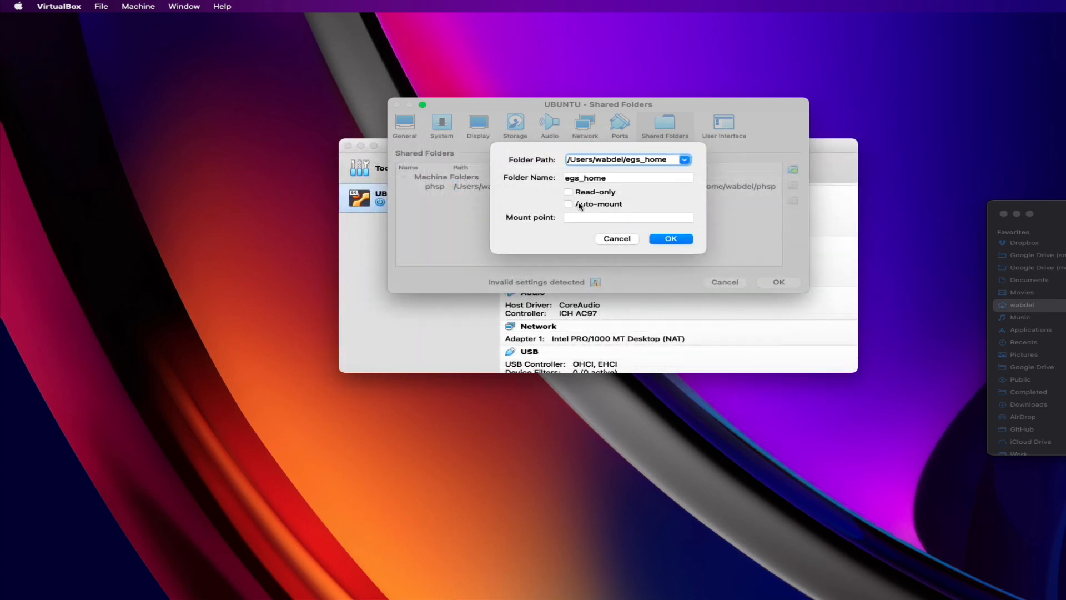
Step: Set the egs_home share to auto-mount at /home/wabdel/egs_home and confirm it
click(578, 209)
click(596, 217)
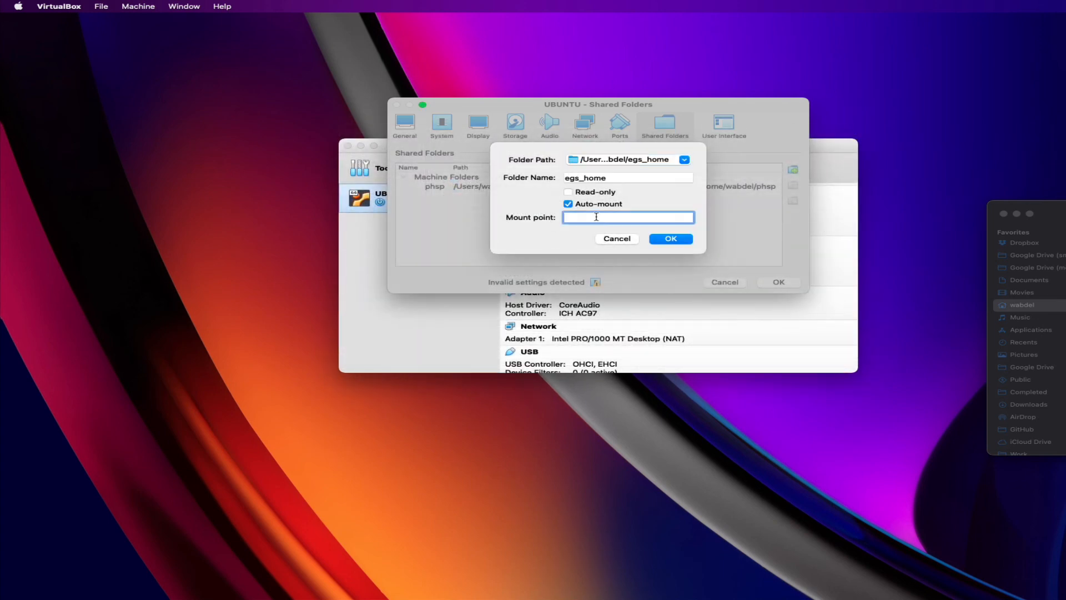
text(/home/wabdel/egs_home)
click(671, 239)
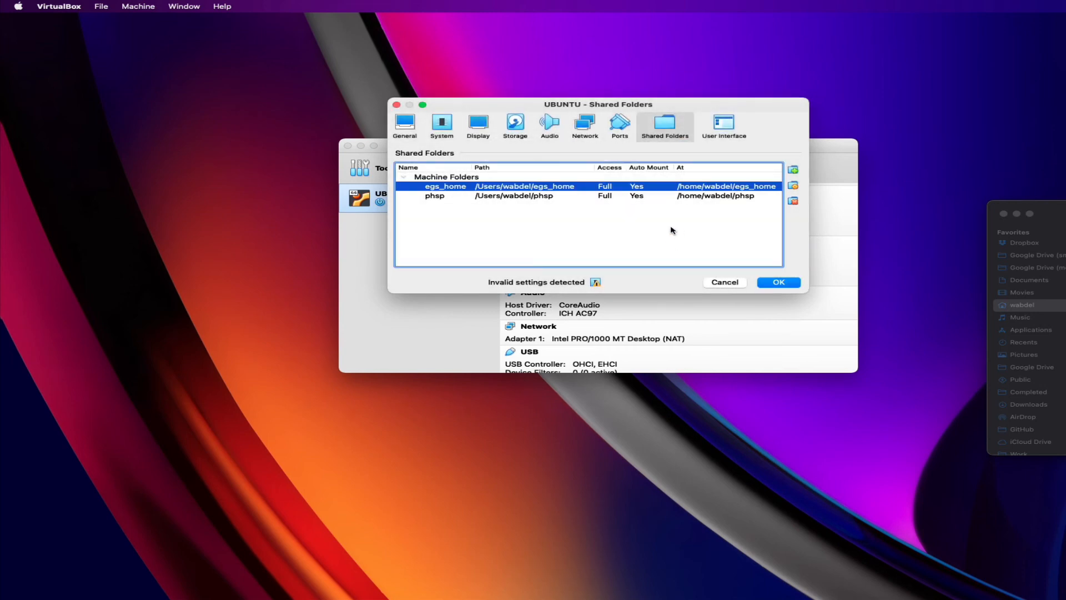
click(793, 170)
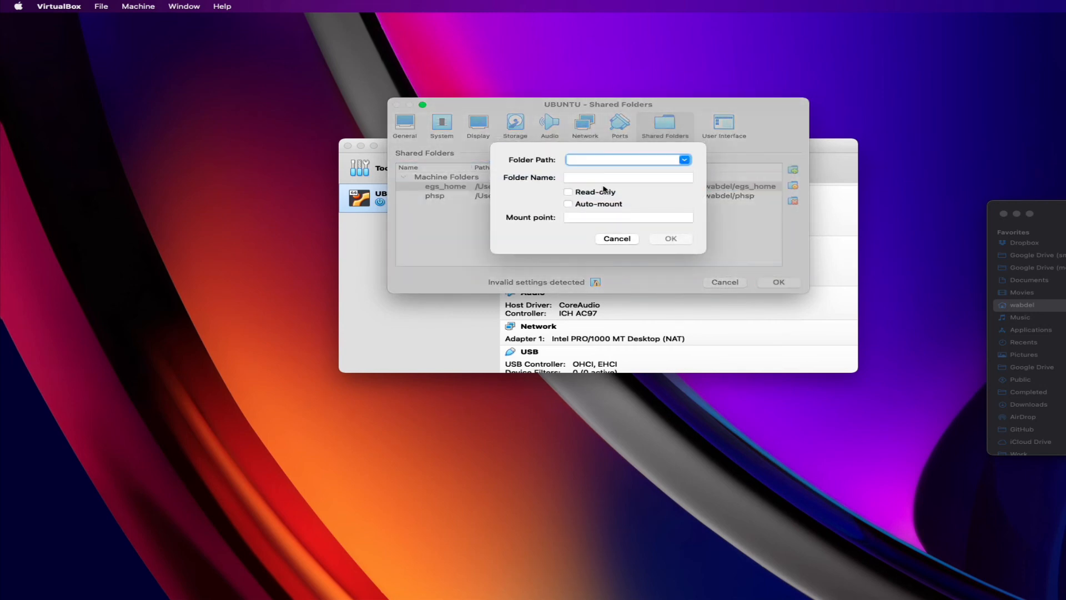
Step: Choose the host HEN_HOUSE folder as the path for the new share
click(686, 160)
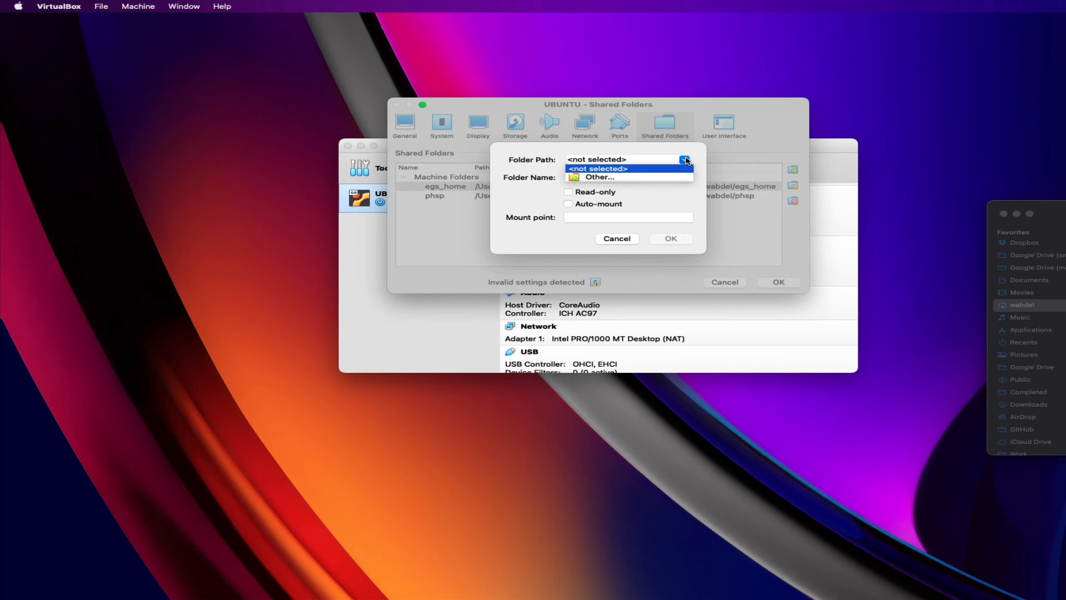
click(665, 177)
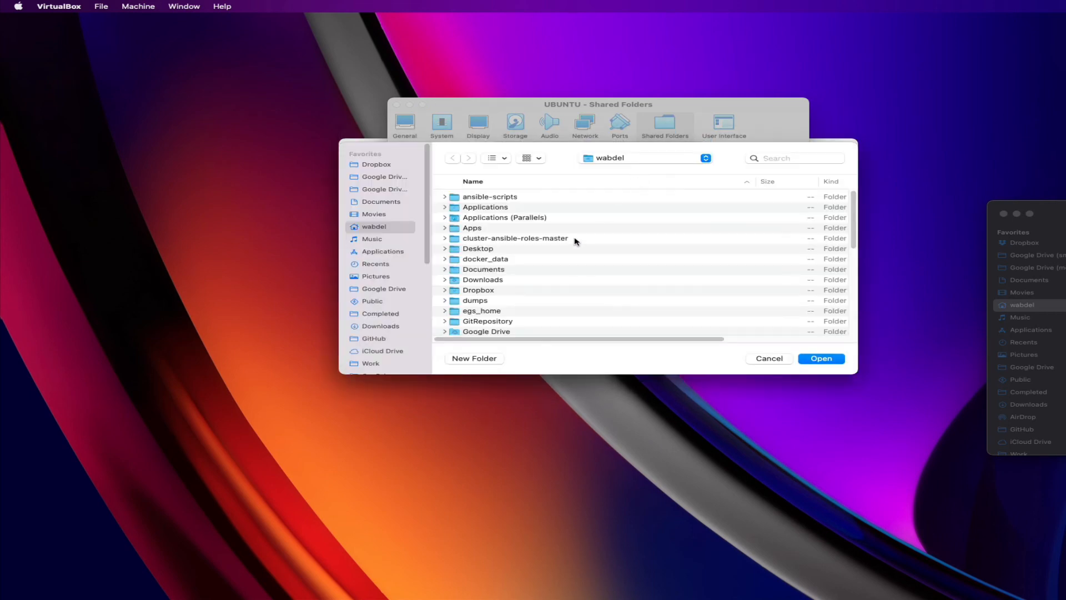
scroll(587, 253, down, 10)
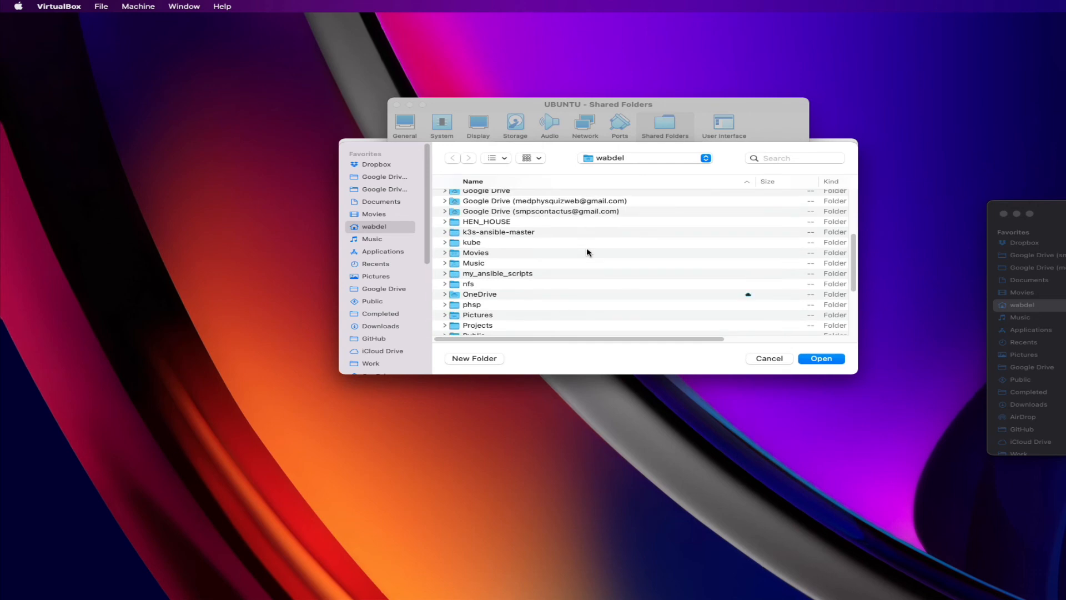
scroll(558, 255, up, 4)
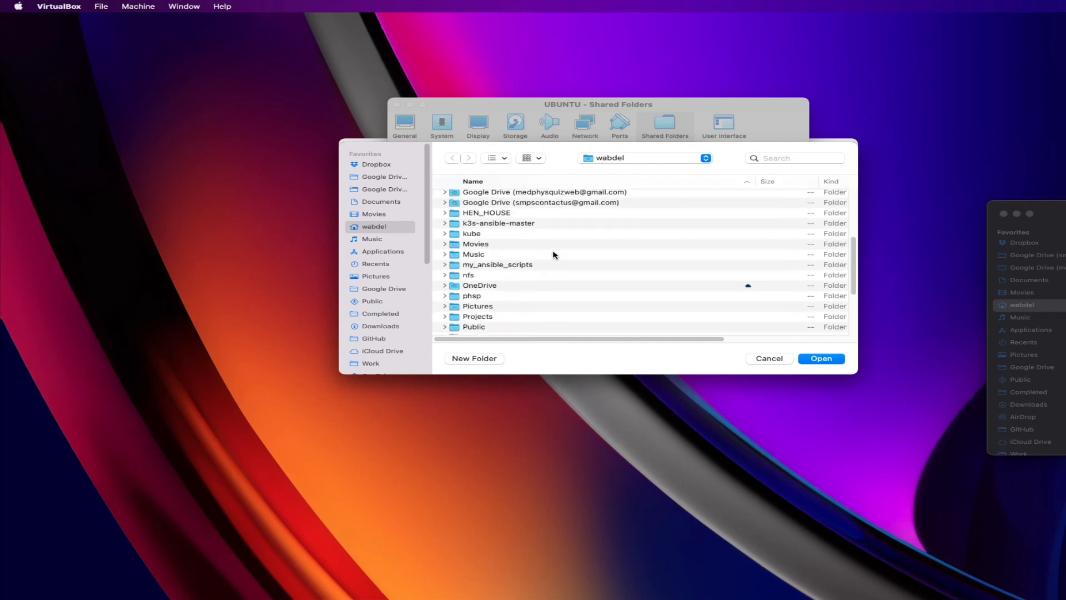
scroll(553, 255, up, 2)
click(495, 247)
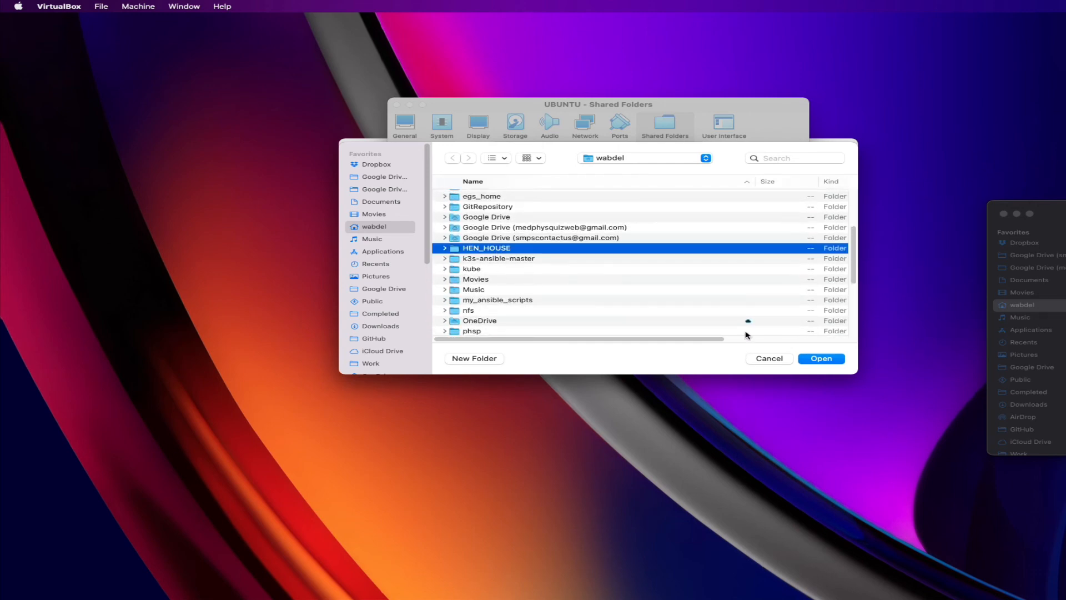
click(822, 359)
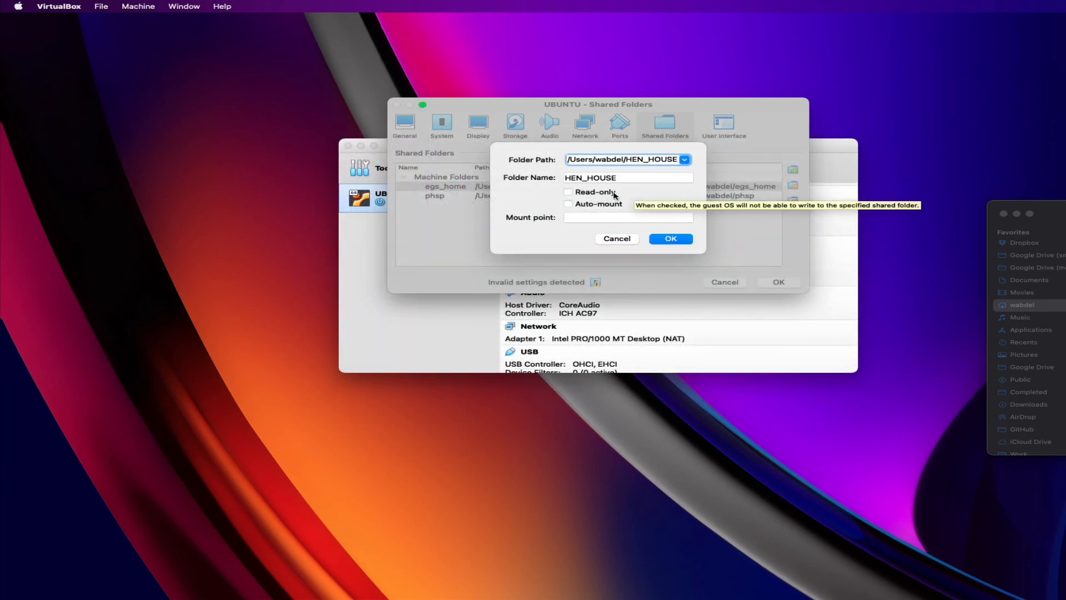
Step: Auto-mount HEN_HOUSE at /home/wabdel/HEN_HOUSE, confirm the share, and save the VM settings
click(583, 205)
click(586, 218)
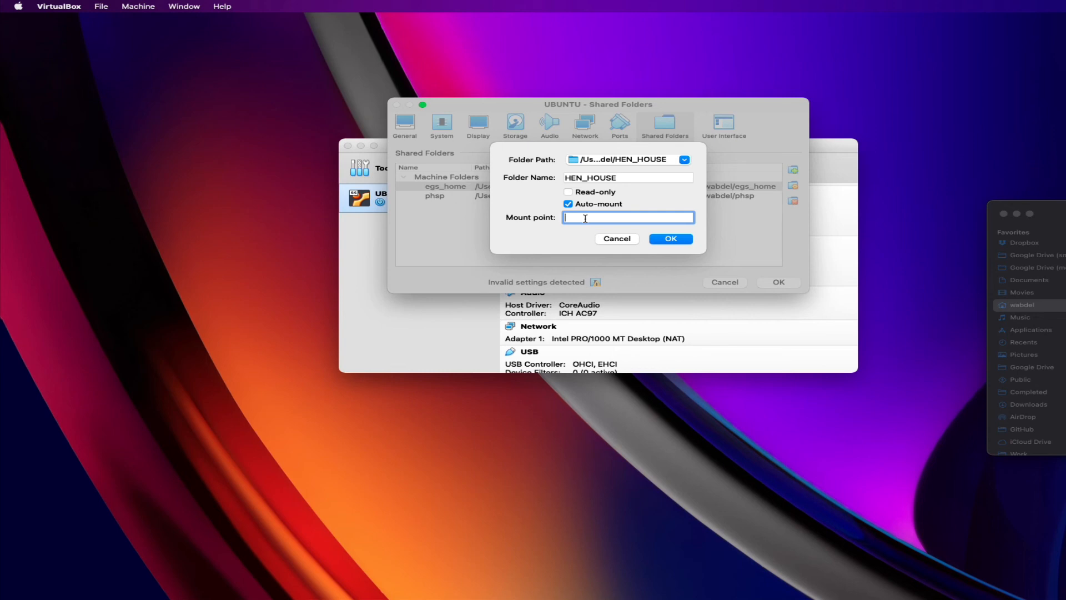
text(/home/wabdel/HEN_HOUSE)
click(669, 239)
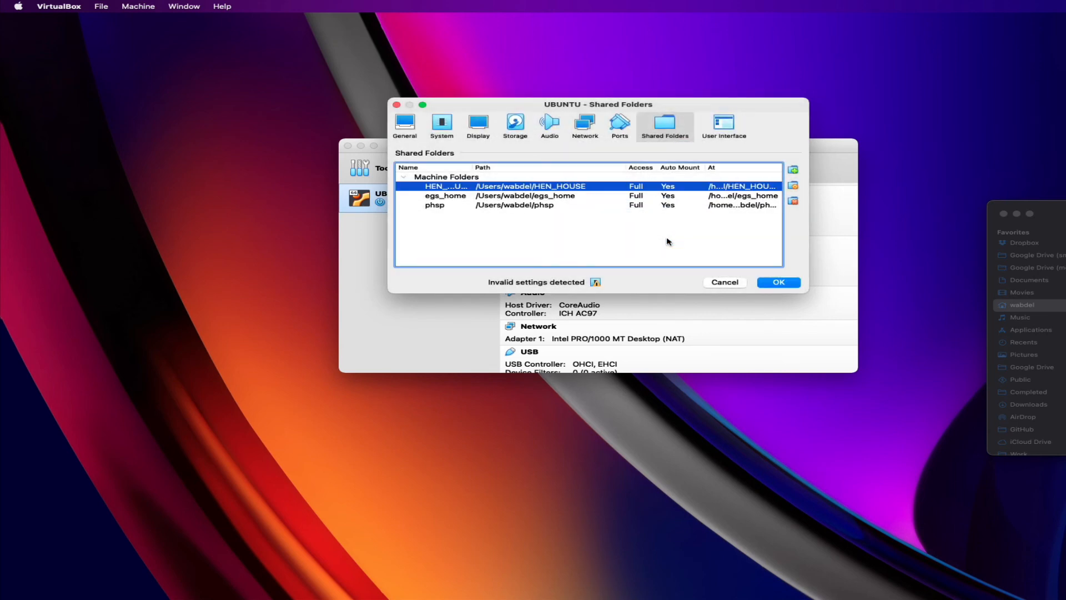
click(779, 282)
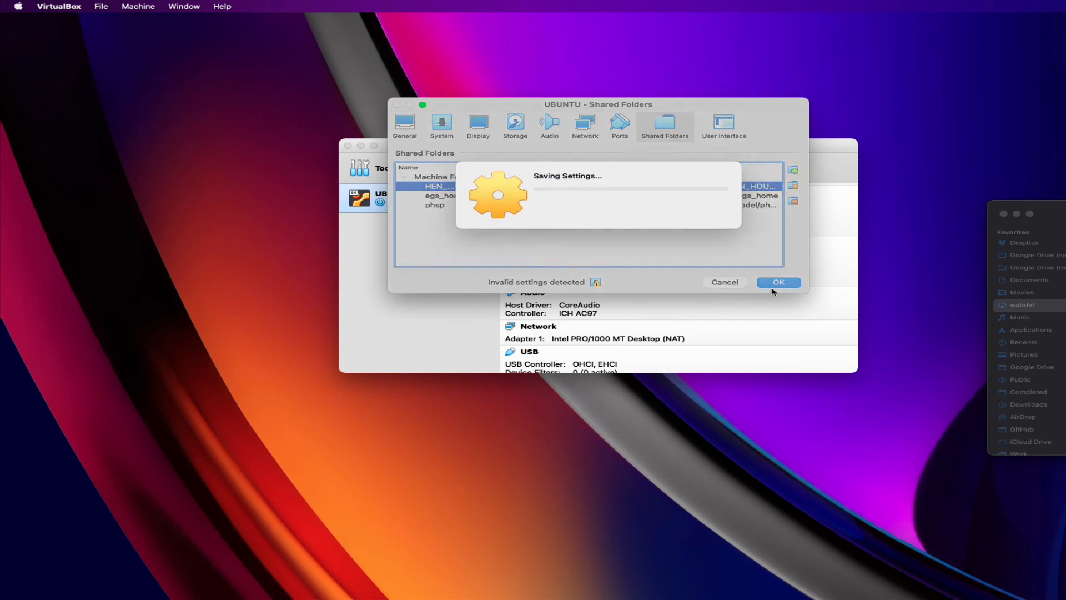
Step: Bring the Finder home window forward and look inside the phsp and HEN_HOUSE folders
drag(1065, 211, 622, 121)
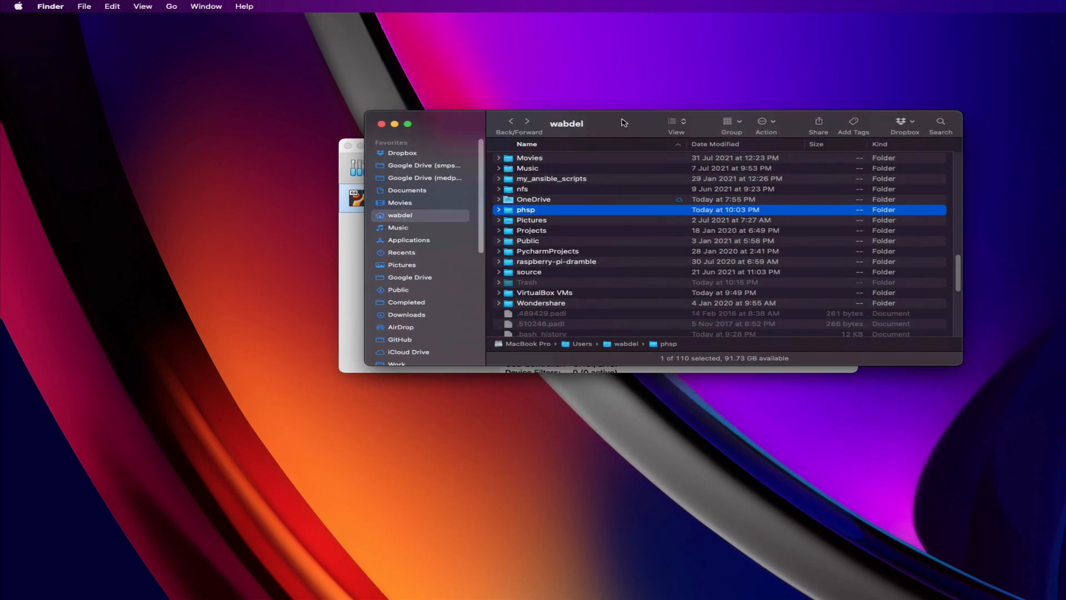
double_click(511, 213)
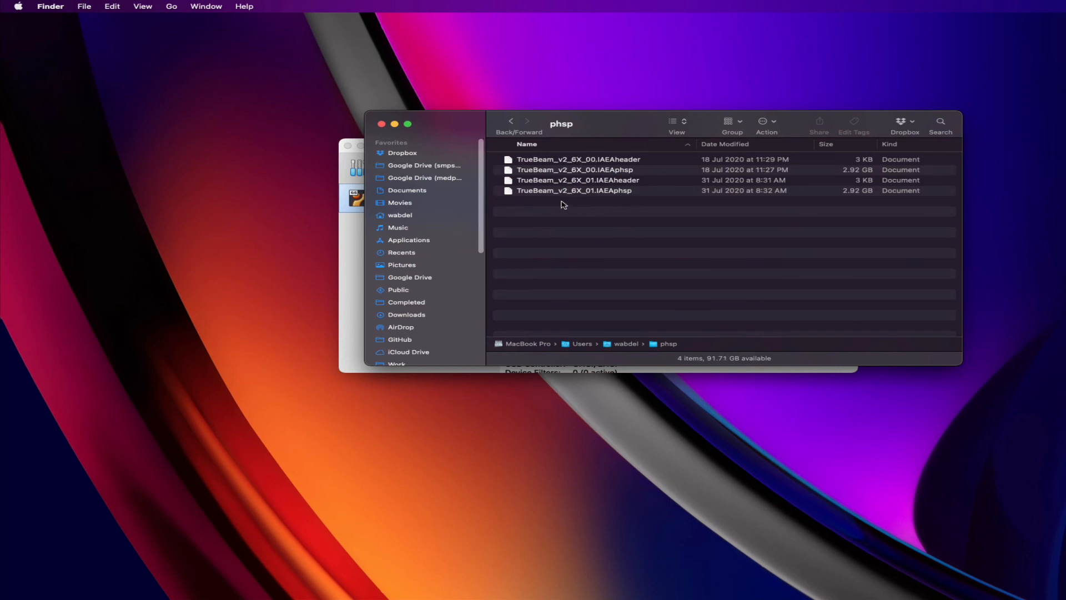
click(509, 123)
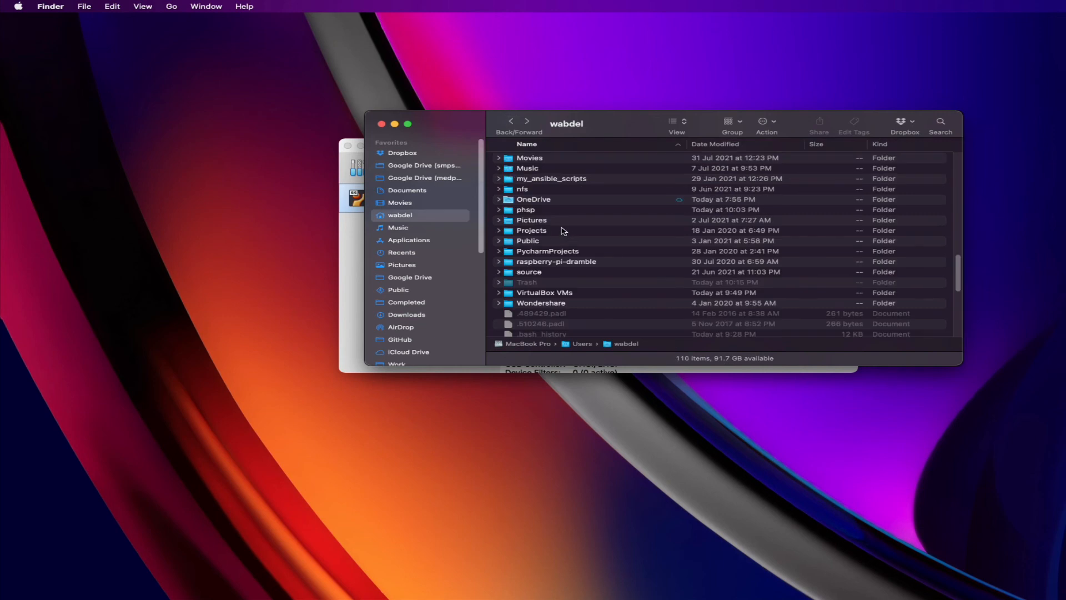
scroll(564, 233, up, 3)
scroll(564, 232, up, 1)
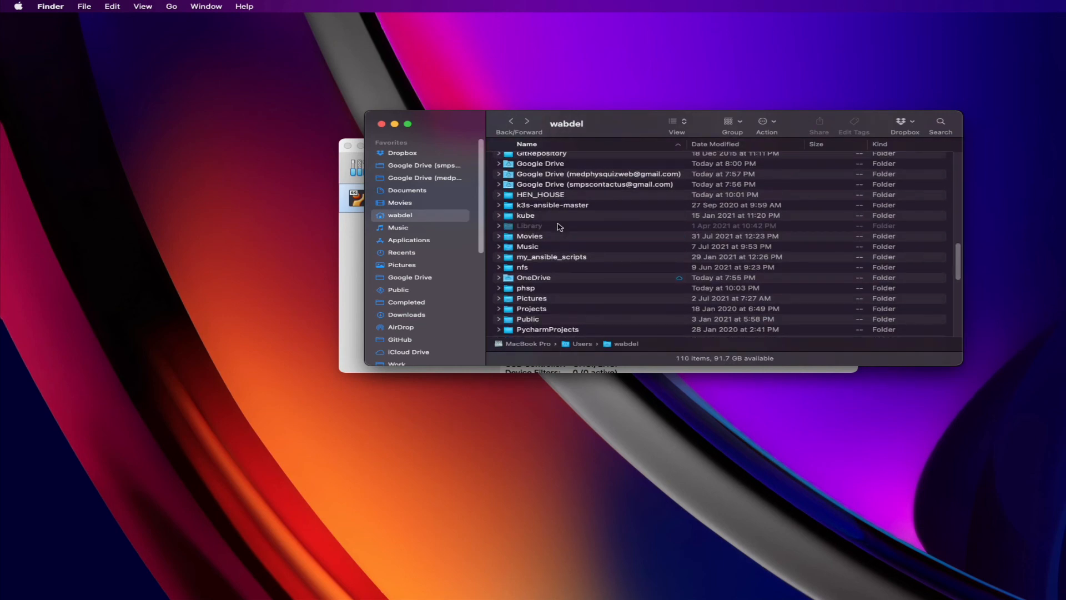
double_click(543, 196)
click(509, 122)
Step: Look inside egs_home, then move the Finder window off the right screen edge
scroll(588, 223, up, 3)
double_click(542, 204)
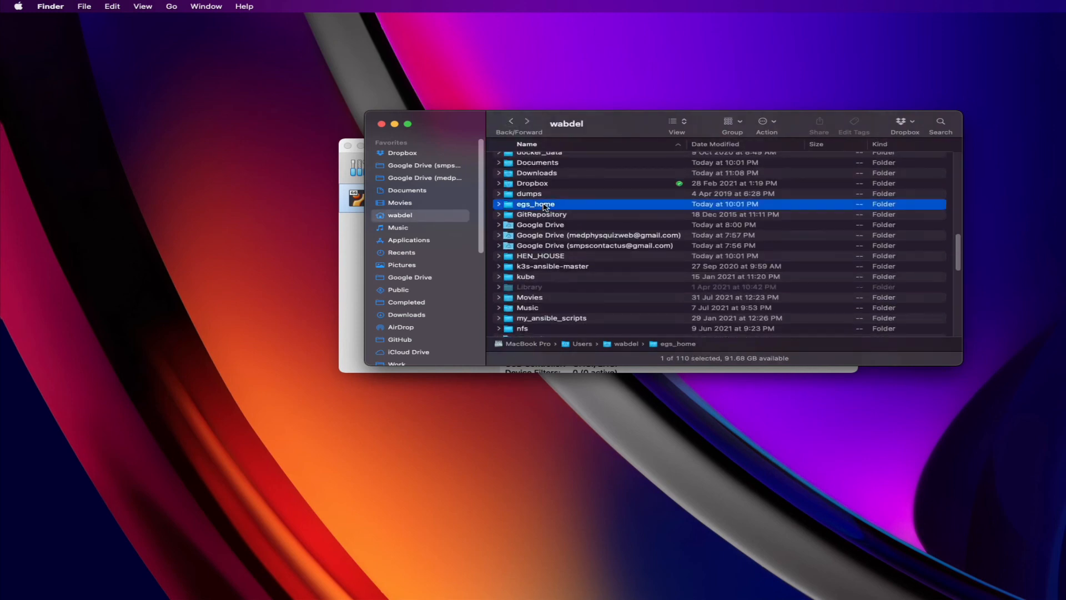
click(510, 123)
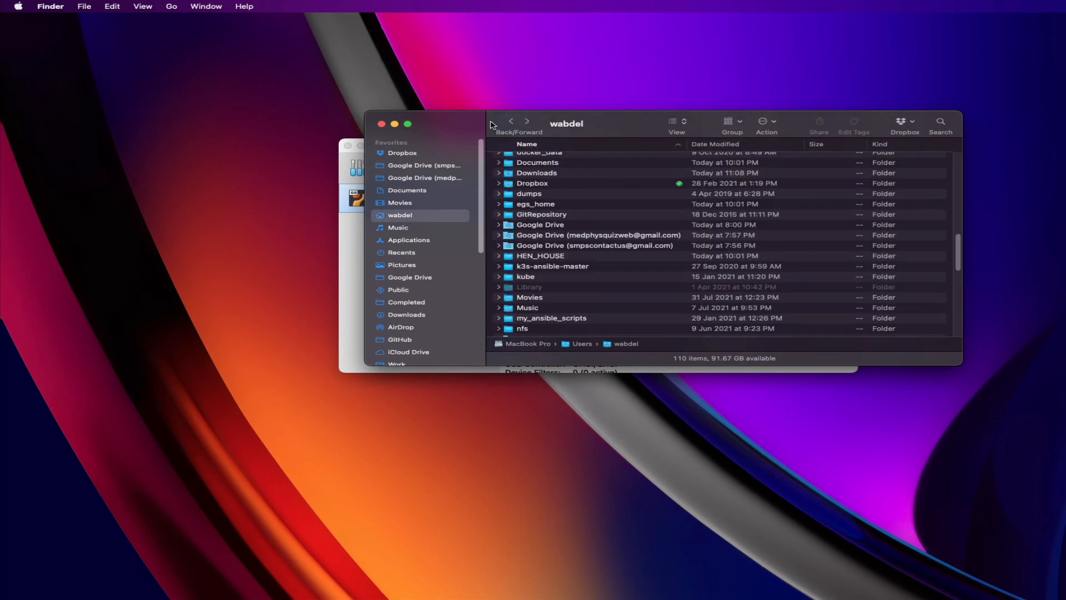
drag(473, 121, 498, 134)
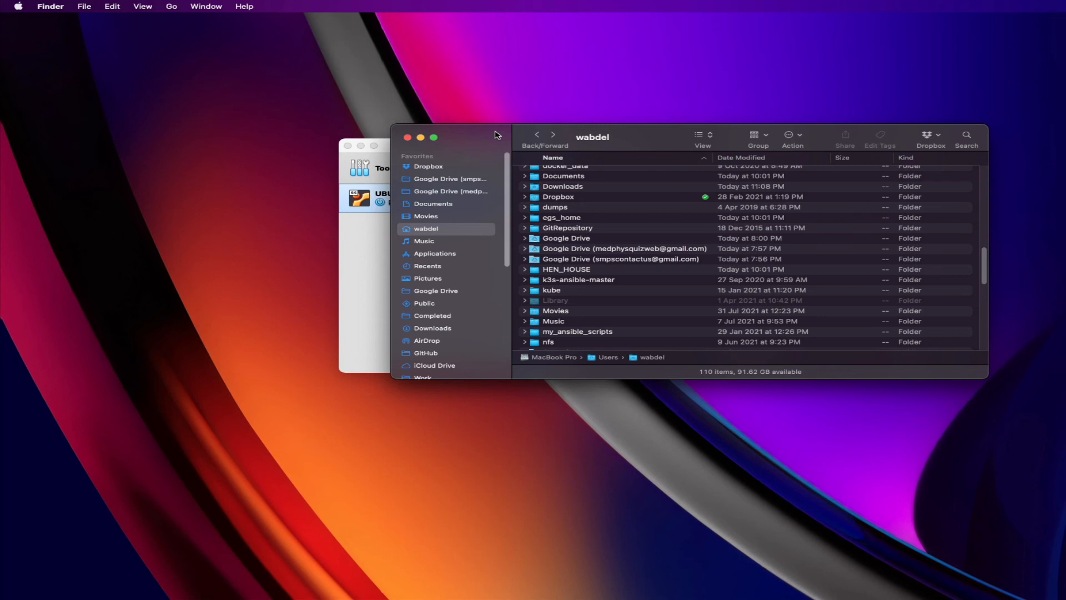
drag(461, 134, 1065, 173)
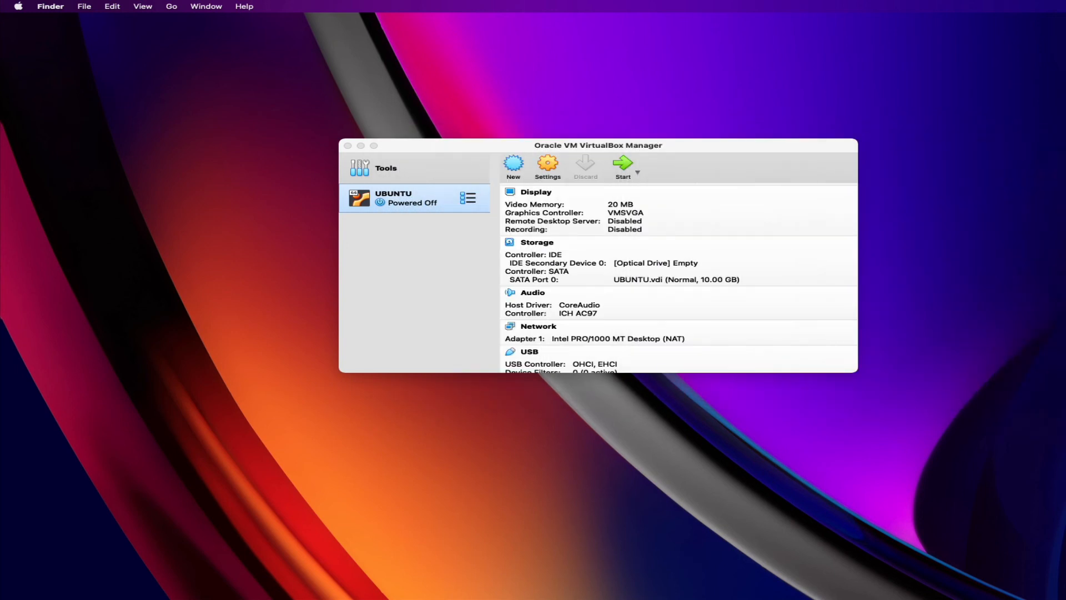
Step: Start the UBUNTU VM and open a Terminal from the dock once the desktop loads
click(624, 167)
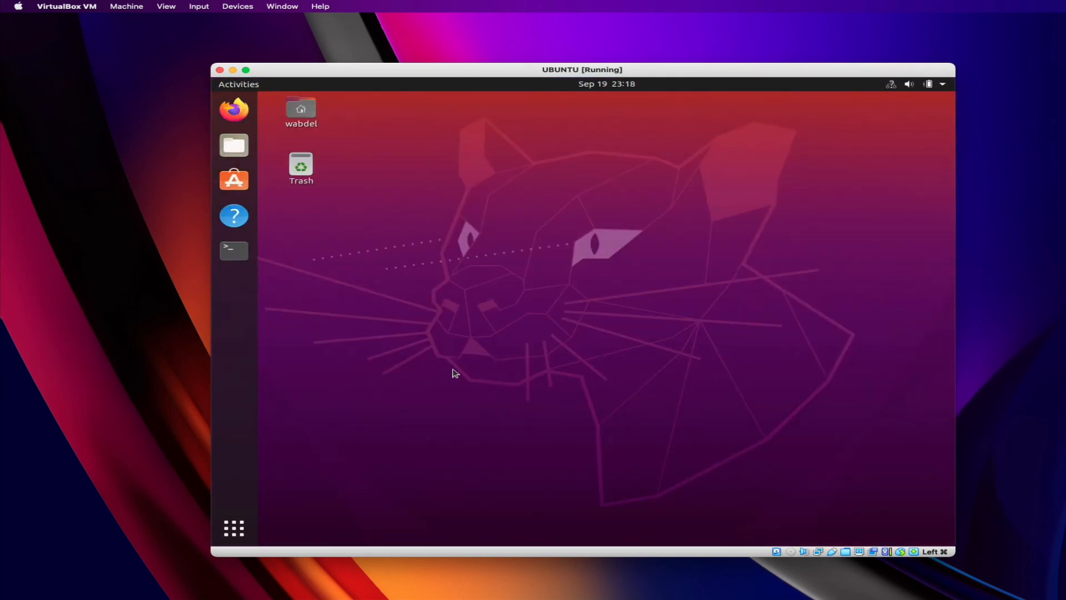
click(234, 252)
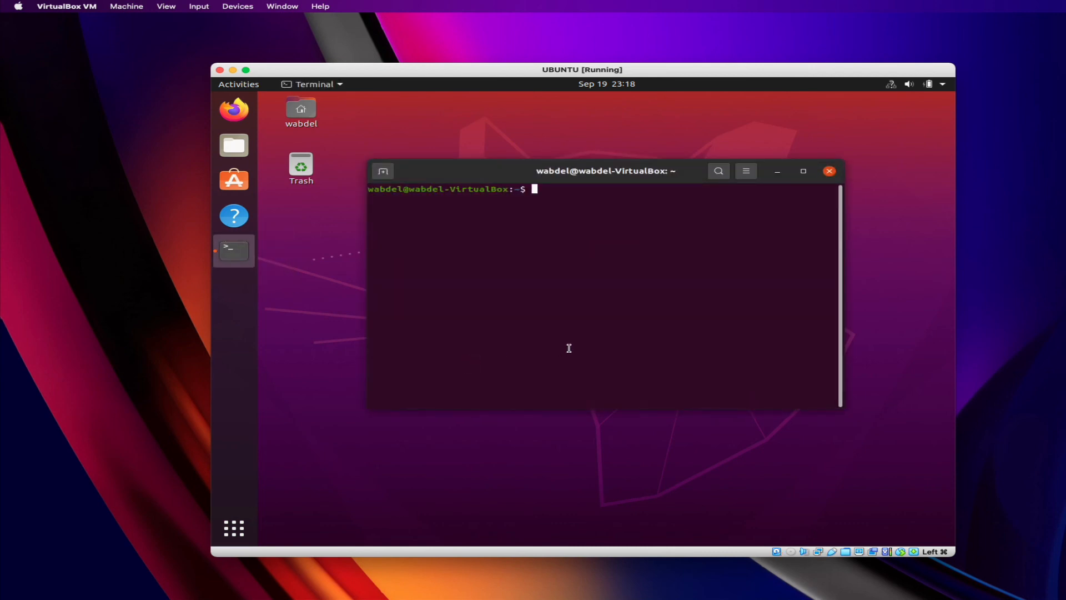
Step: Run dir in the guest home folder, then try cd phsp/, which gives Permission denied
text(dir)
key(Return)
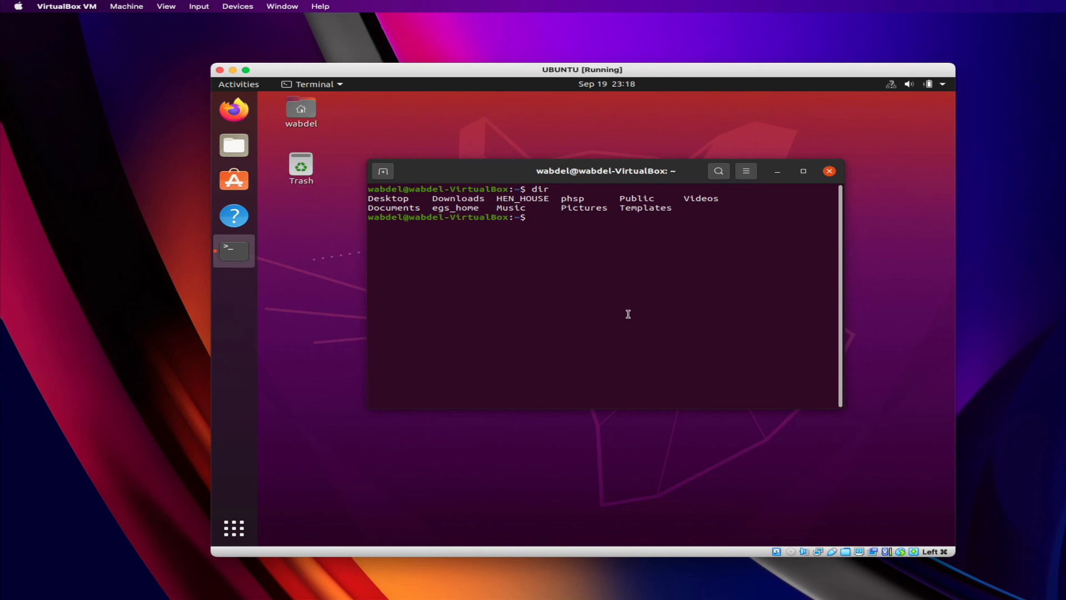
text(cd ph)
key(Tab)
key(Return)
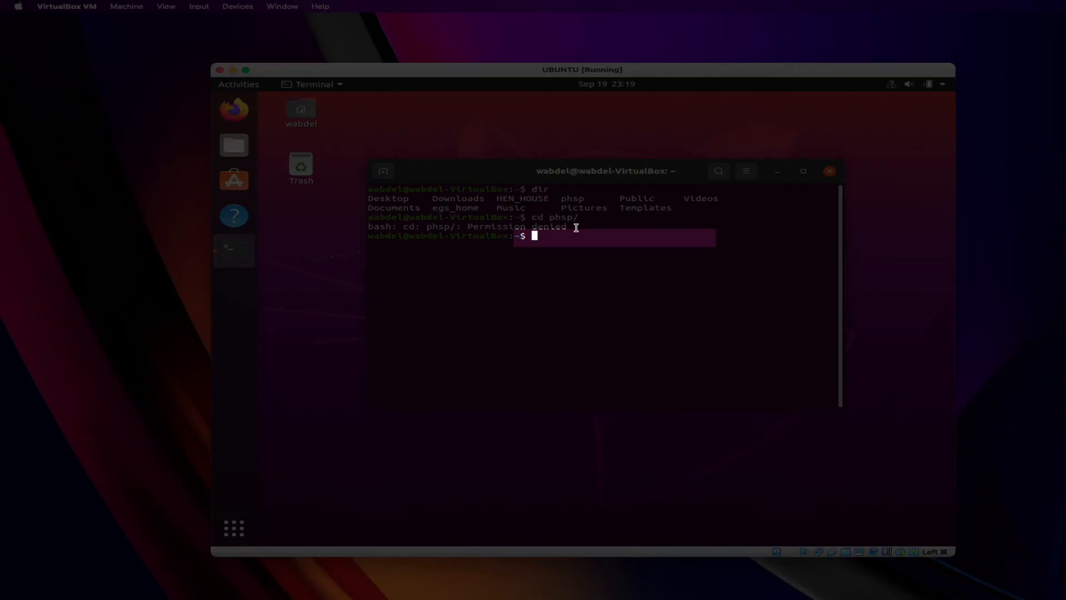
Step: Add the guest user to the vboxsf group with sudo usermod -aG vboxsf, entering the admin password
text(sudo usermod)
text(-aG)
text(vboxsf )
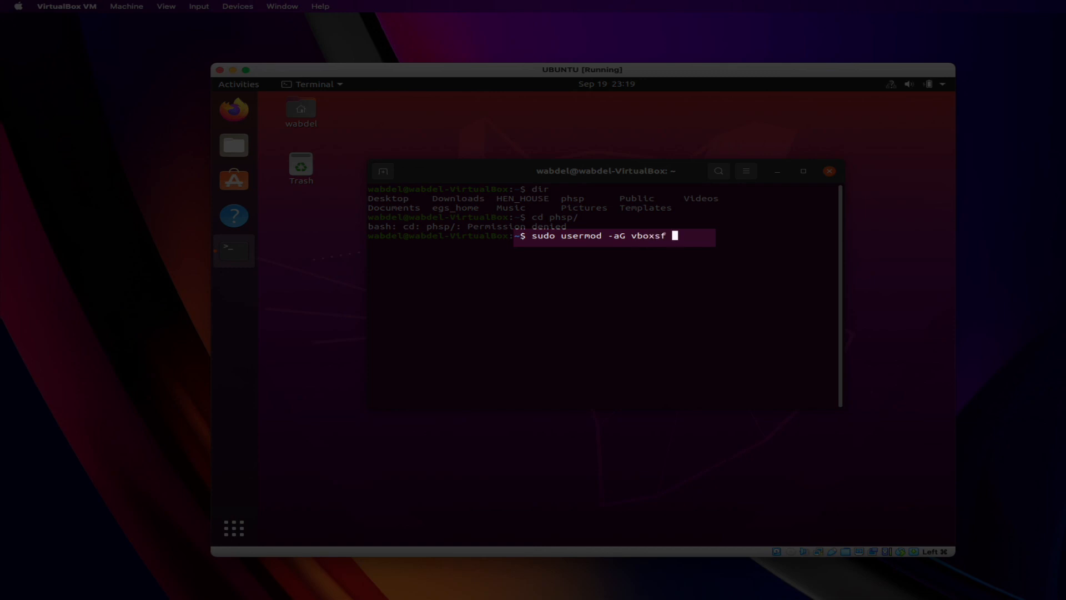
text(wabdel)
key(Return)
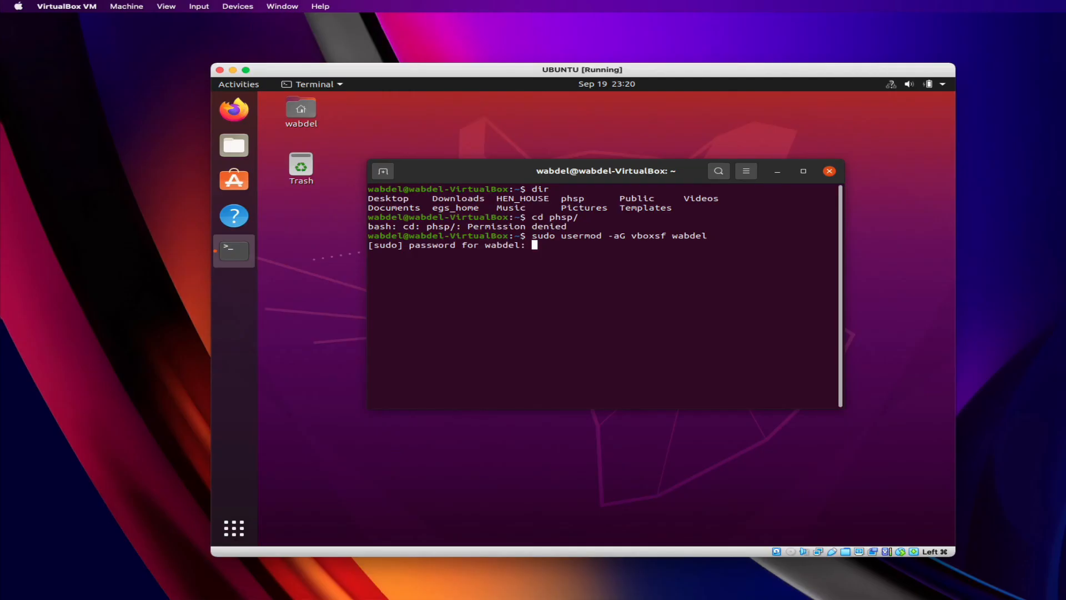
key(Return)
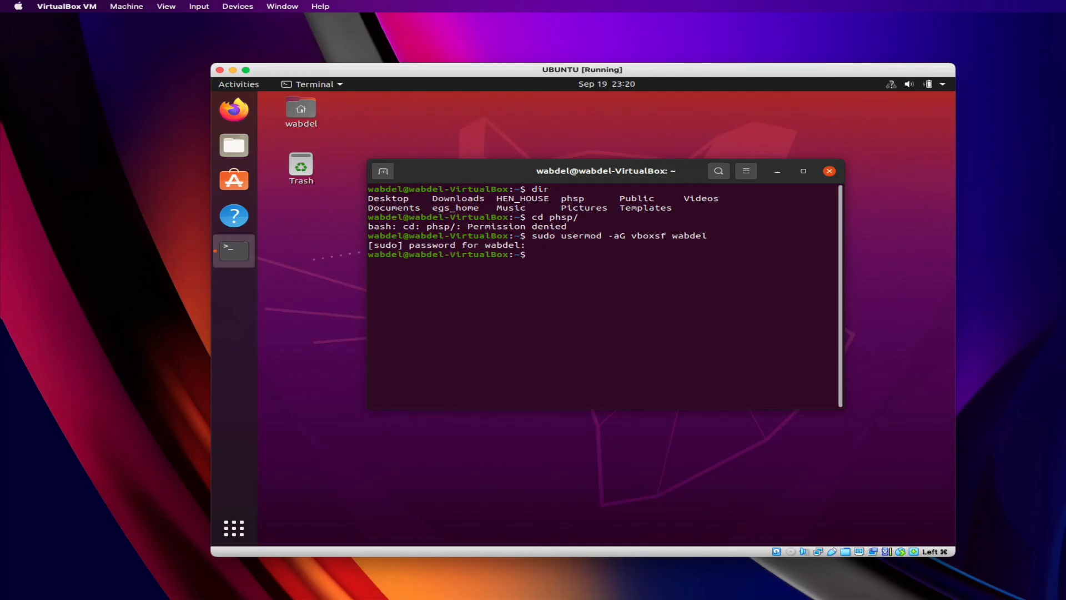
Step: Retry cd phsp/, then restart the Ubuntu guest with sudo reboot
text(cd p)
key(Tab)
key(Return)
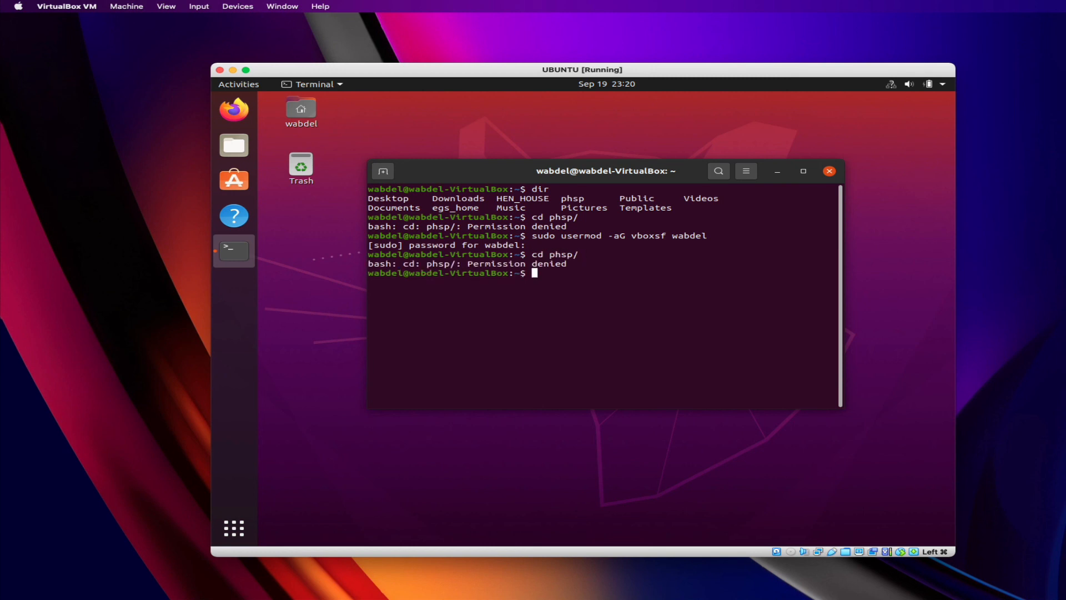
text(sudo reboot)
key(Return)
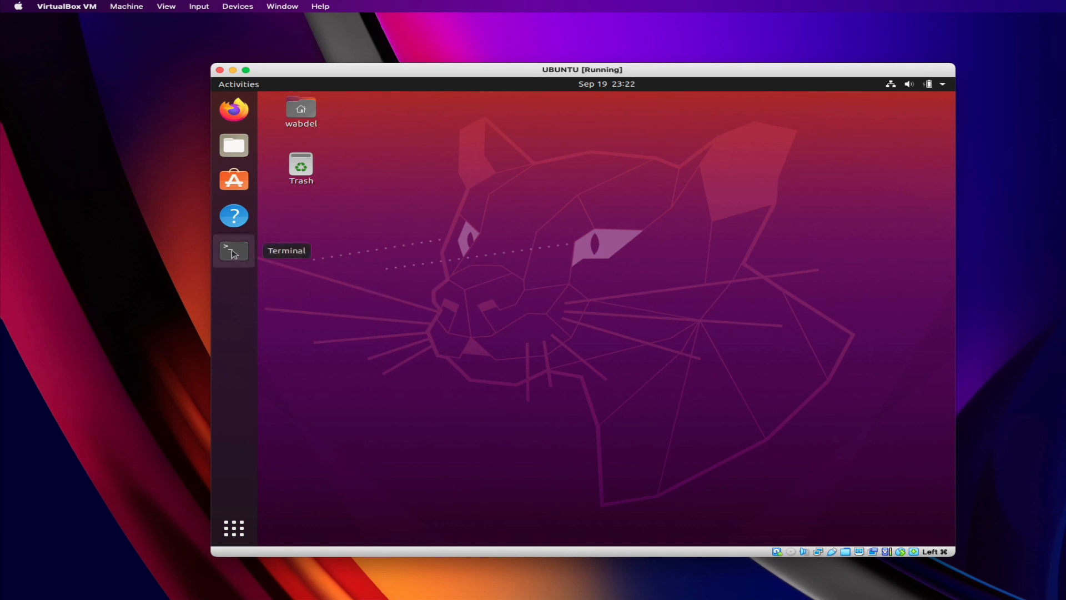
Step: In a new guest terminal, cd into phsp/ and list its four TrueBeam_v2_6X files with ls -la
click(249, 258)
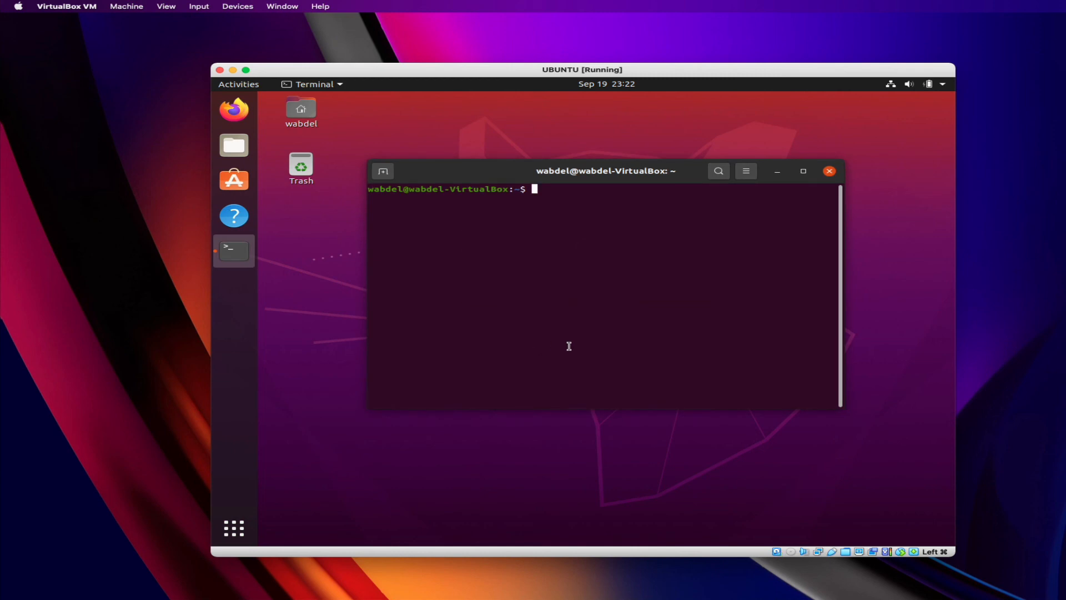
text(cd phsp/)
key(Return)
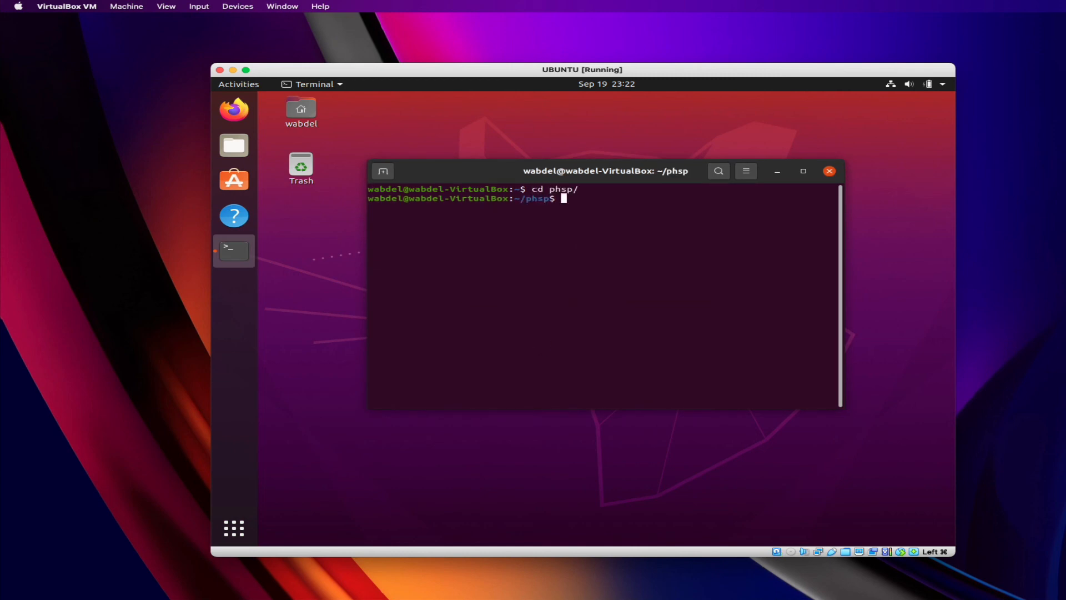
text(ls -la)
key(Return)
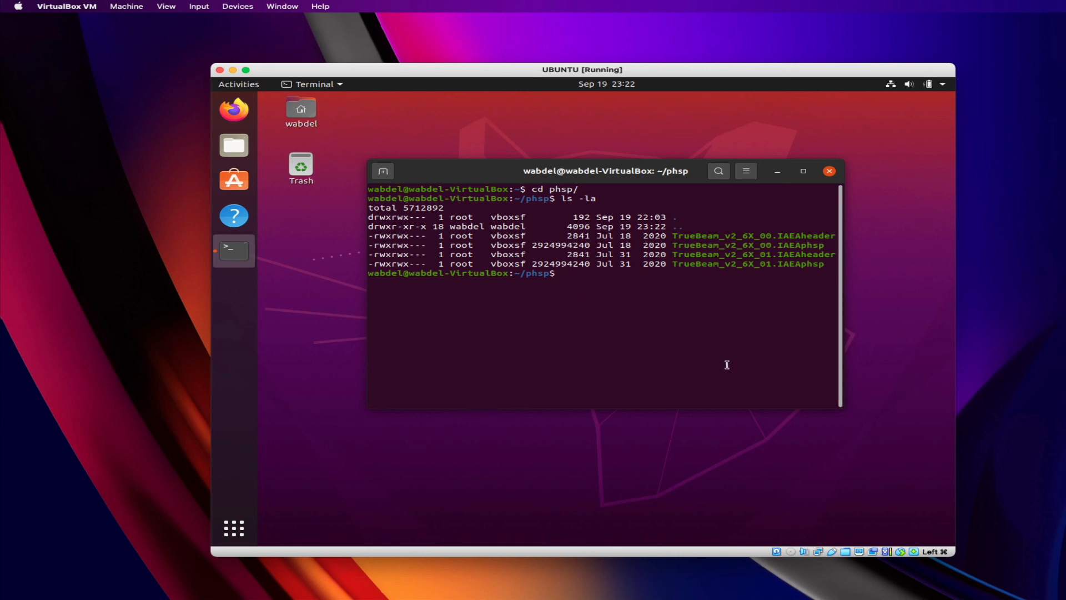
Step: Open the host's phsp folder in Finder and place it beside the Ubuntu guest window
drag(1065, 224, 576, 351)
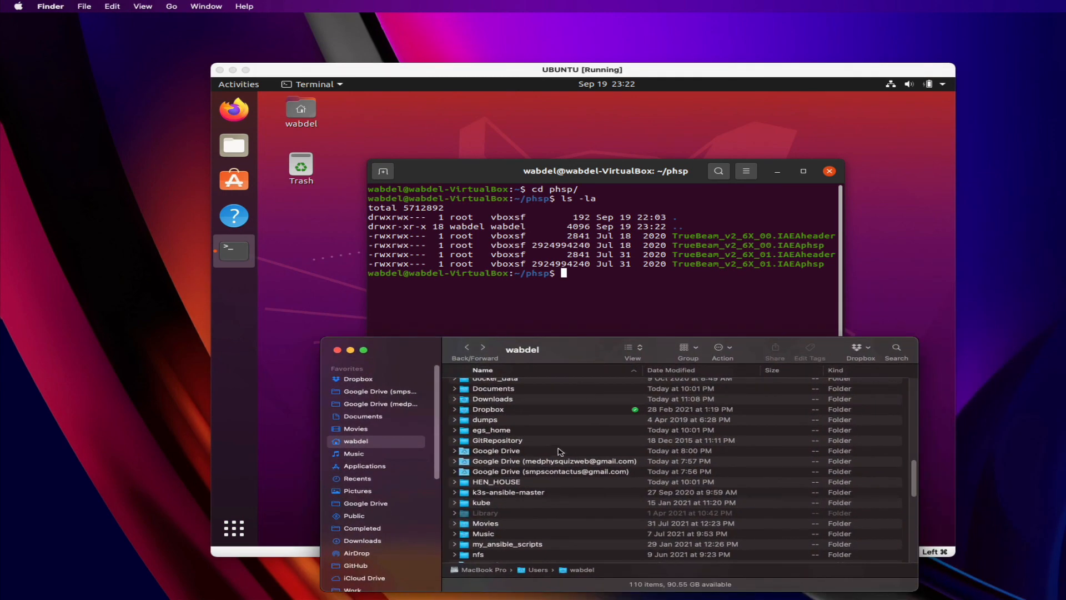
scroll(560, 452, down, 5)
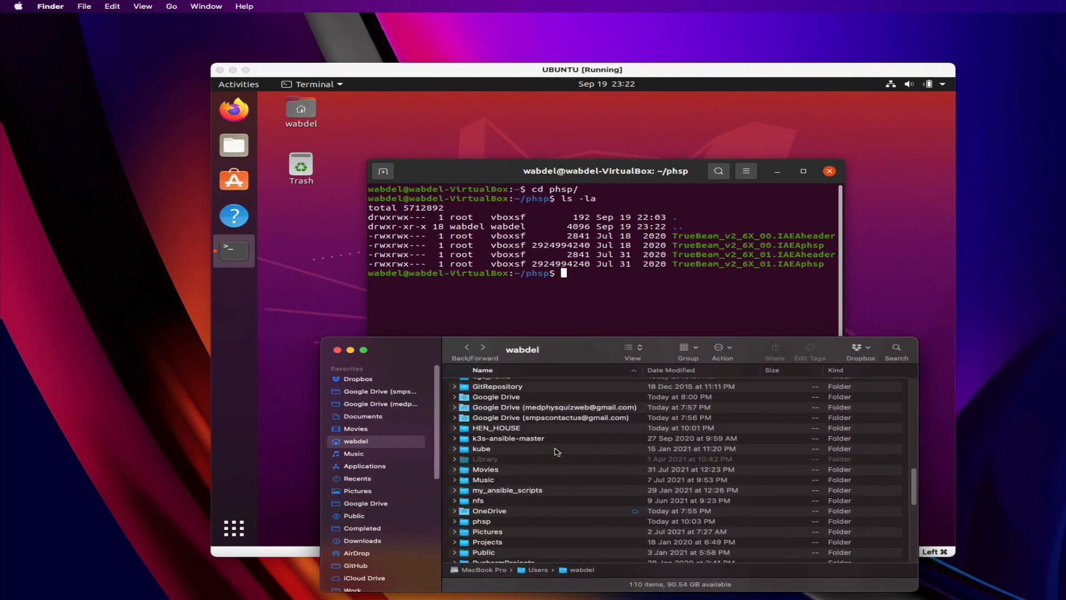
double_click(483, 521)
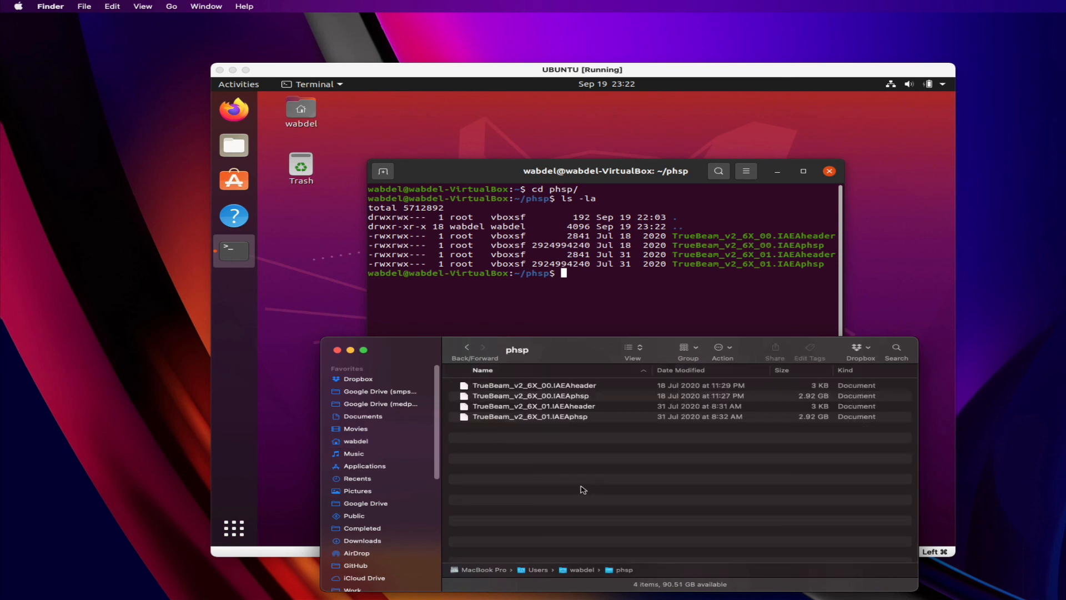
drag(555, 349, 242, 366)
drag(475, 69, 546, 36)
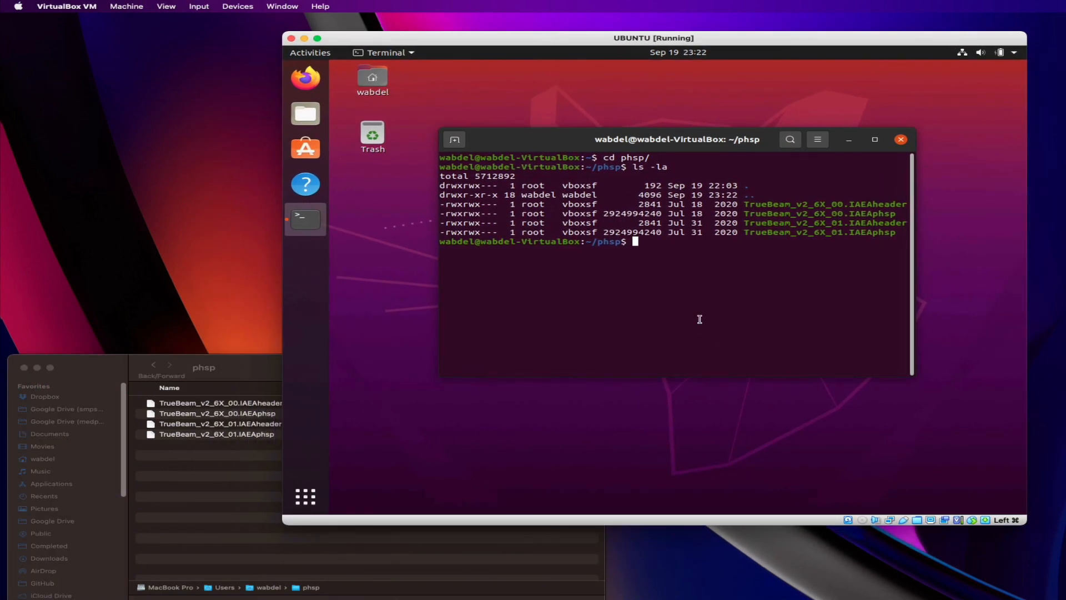
Step: Create I_Can_Write_A_File with touch in the guest and confirm it appears in Finder's phsp listing
text(touch I_Can_Write_A_File)
key(Return)
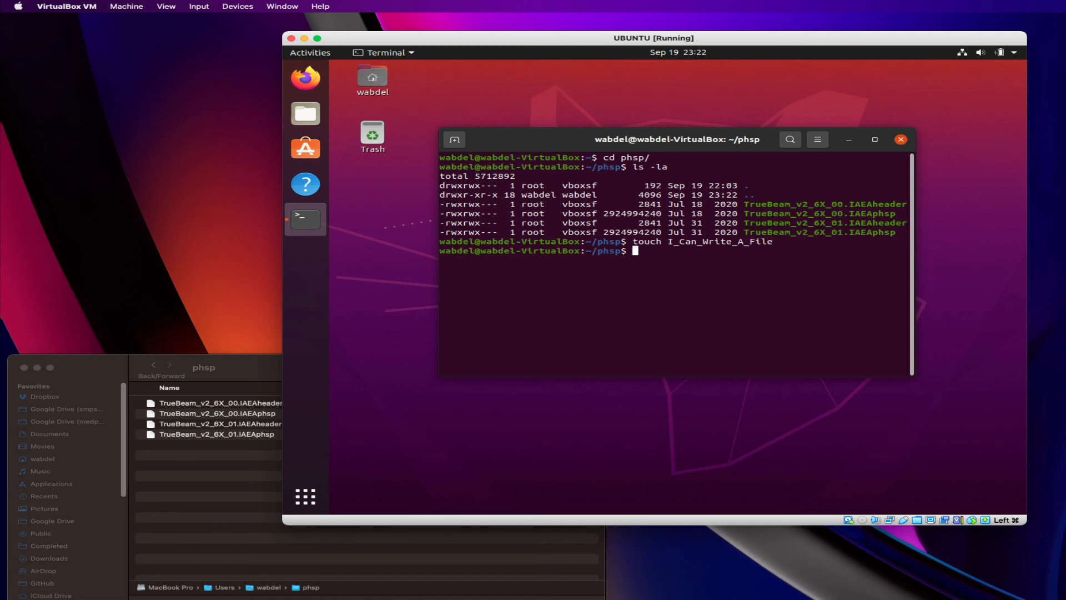
click(105, 359)
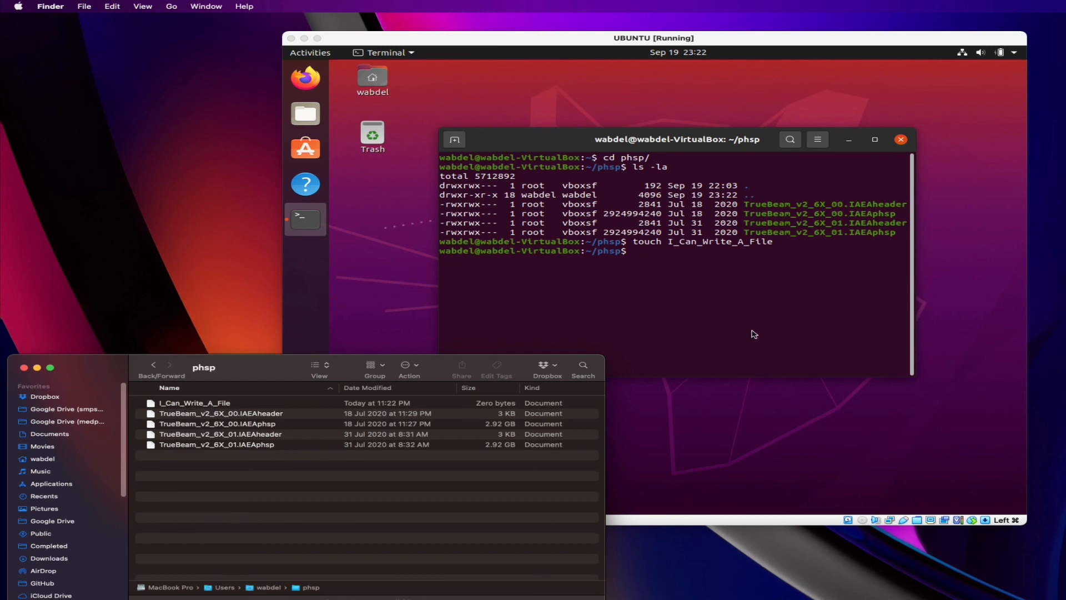
click(687, 292)
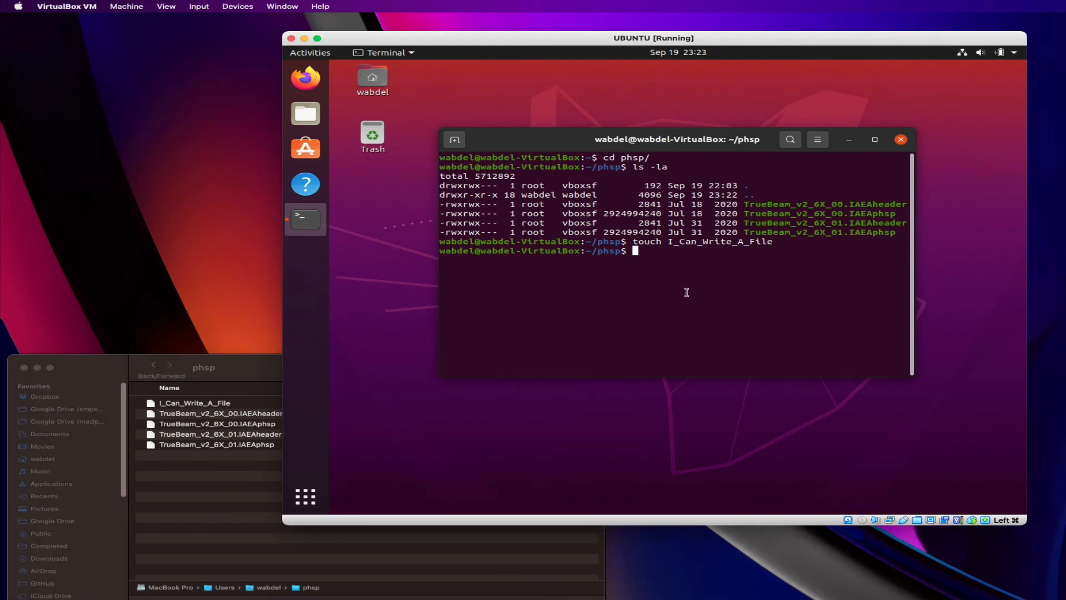